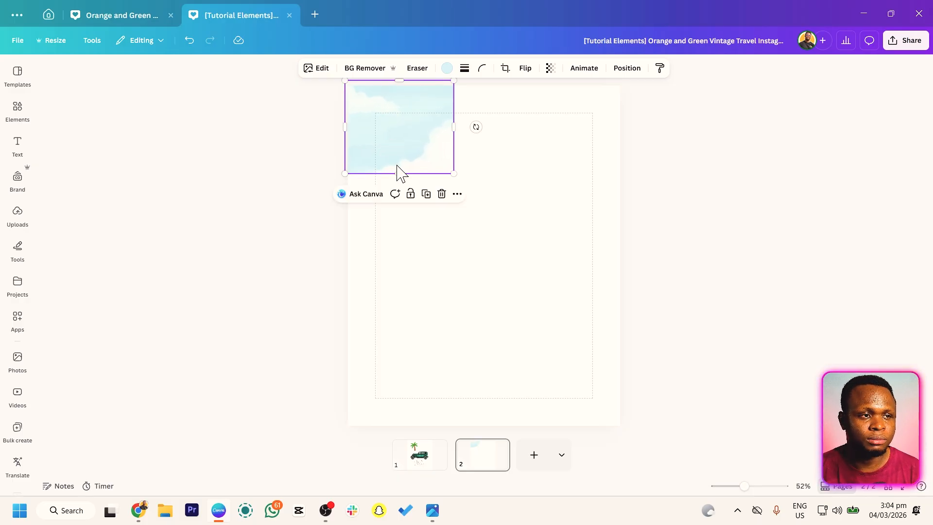
Step: Enlarge the sky image to about 1,426 × 1,220 px and centre it horizontally over the top of the page
left_click_drag(454, 173, 678, 418)
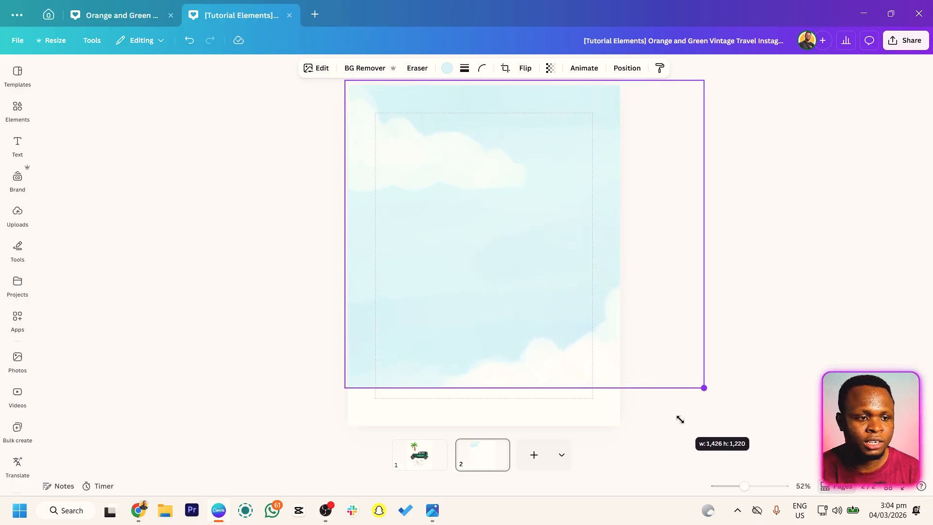
left_click_drag(526, 312, 489, 308)
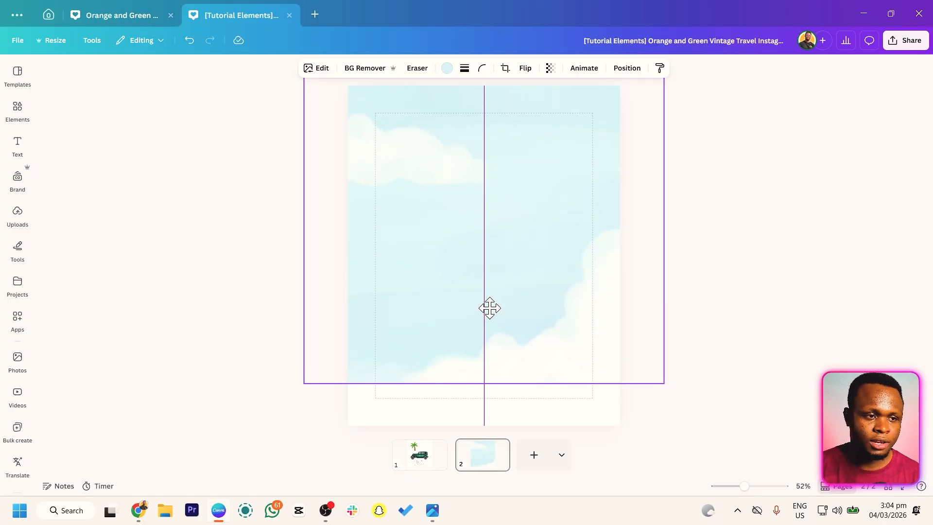
left_click(241, 290)
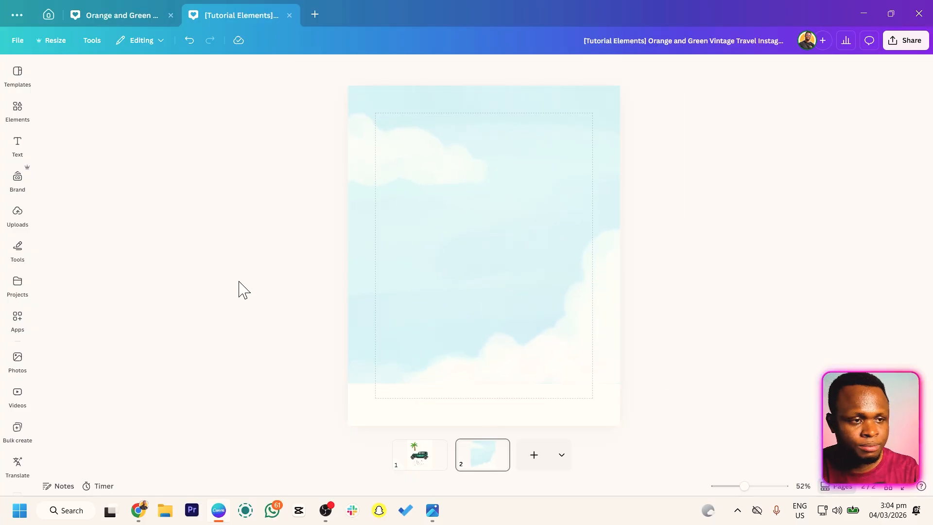
Step: Add a grey-brown rectangle about 324 px tall and stretch it across the page's bottom edge as the ground strip
key("t")
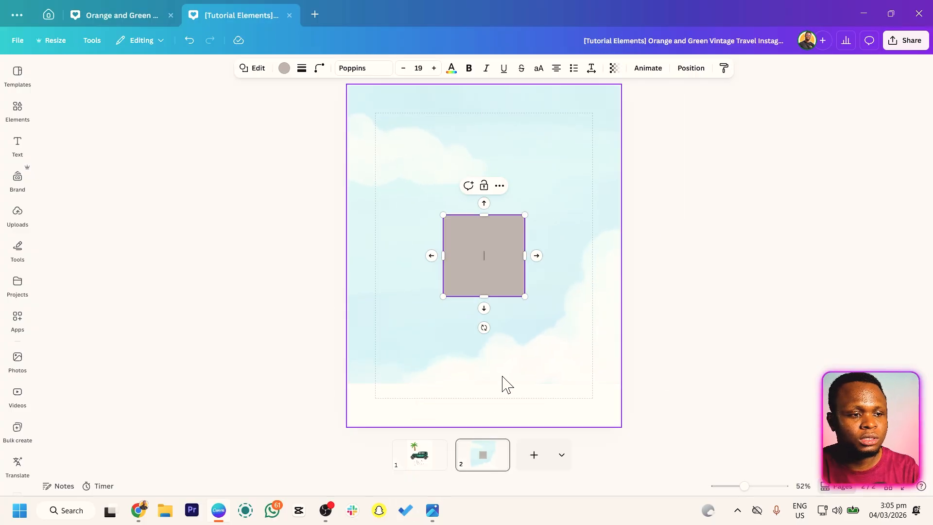
left_click_drag(433, 258, 278, 251)
left_click_drag(457, 291, 536, 432)
left_click_drag(608, 404, 633, 410)
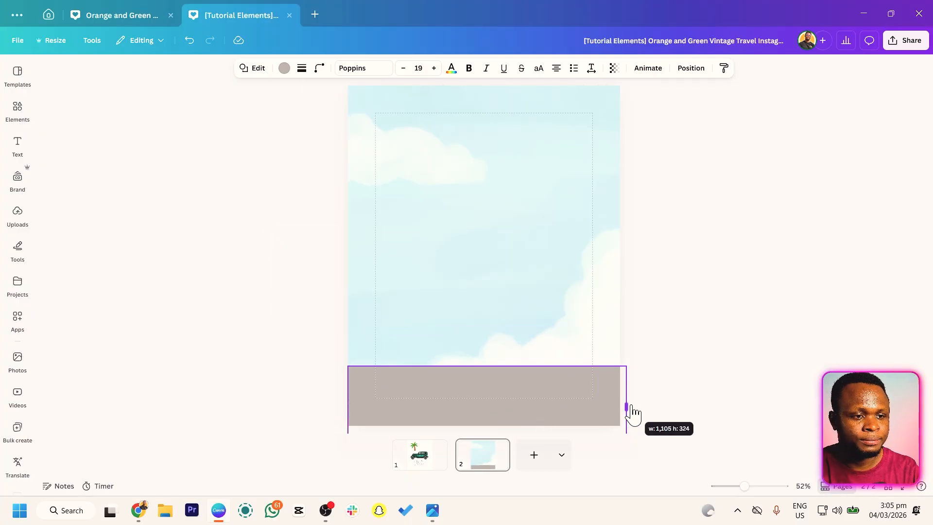
left_click_drag(569, 388, 565, 371)
left_click(760, 230)
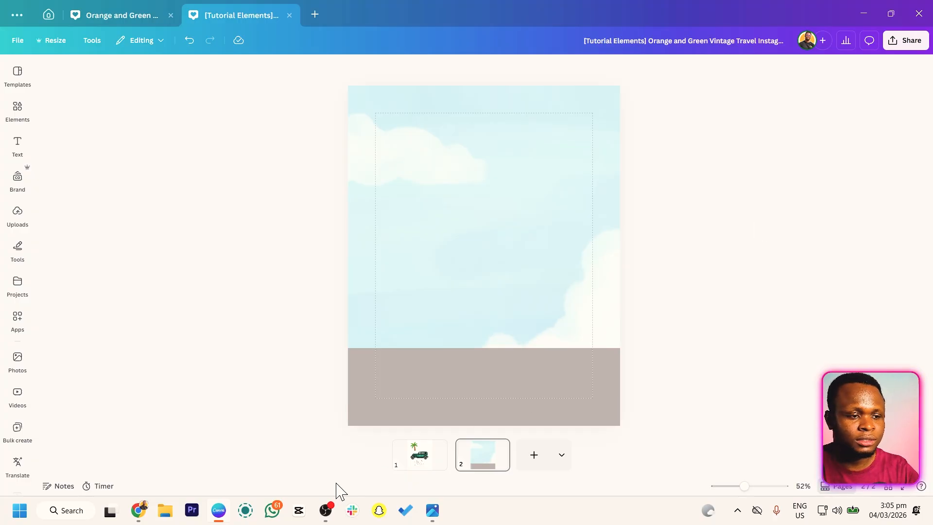
Step: Copy the palm tree and the vintage car from page 1 onto page 2
left_click(427, 466)
left_click_drag(278, 117, 499, 262)
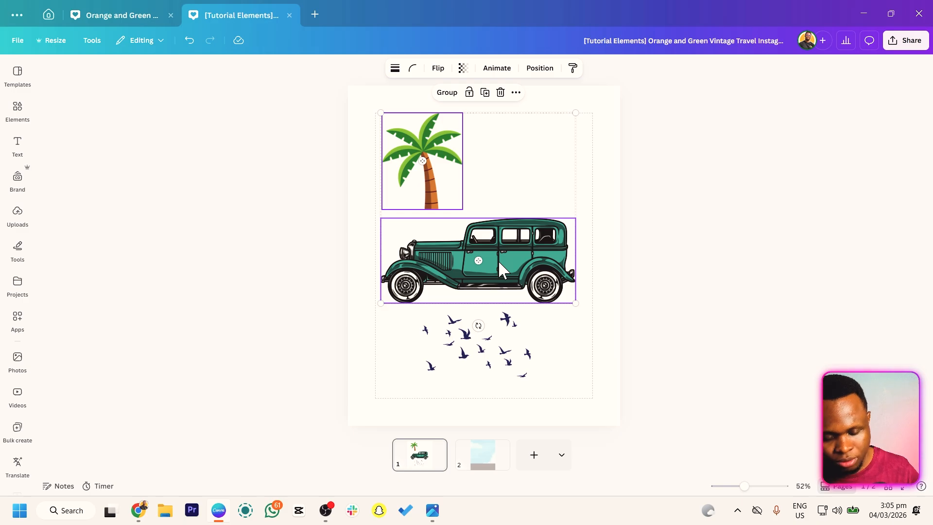
left_click(476, 466)
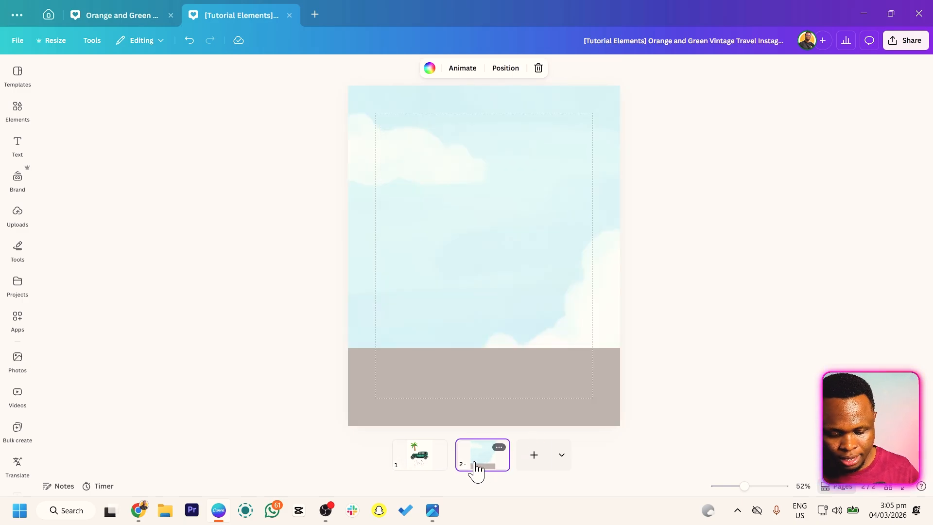
key("ctrl+v")
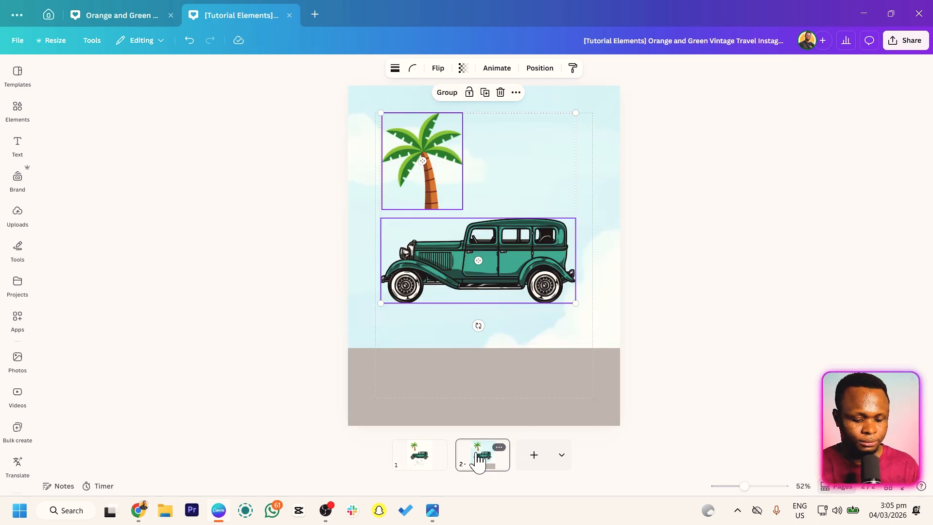
Step: Shrink the car, set it on the ground strip near the page's centre, and move the palm to the page's left edge
left_click(476, 272)
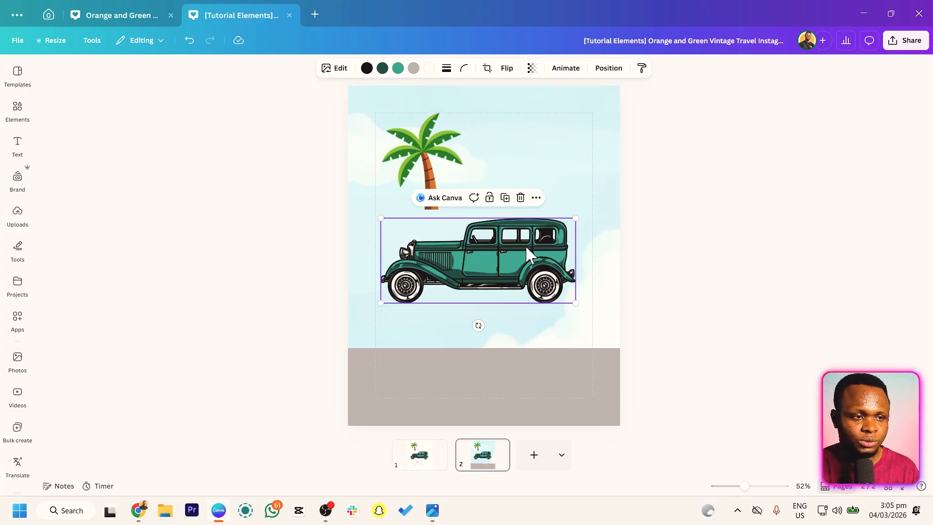
left_click_drag(574, 219, 533, 242)
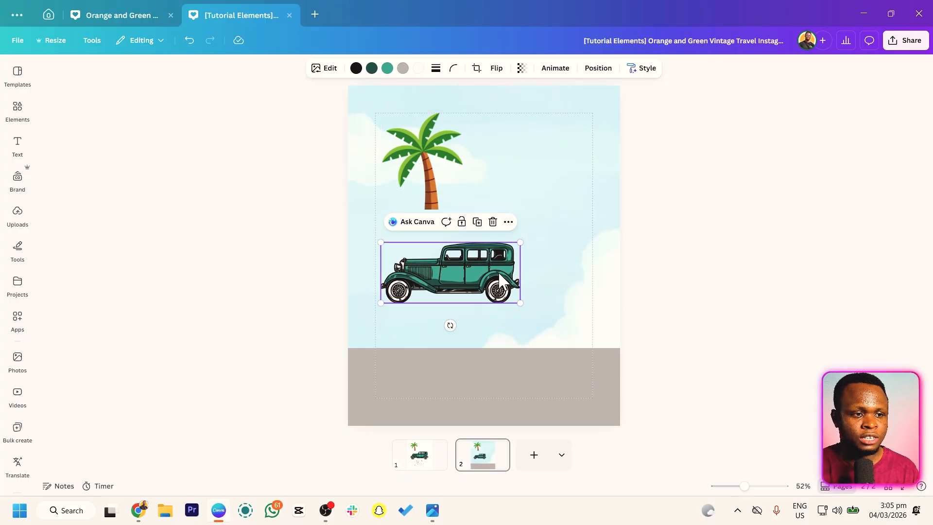
left_click_drag(500, 280, 528, 321)
left_click_drag(429, 202, 394, 194)
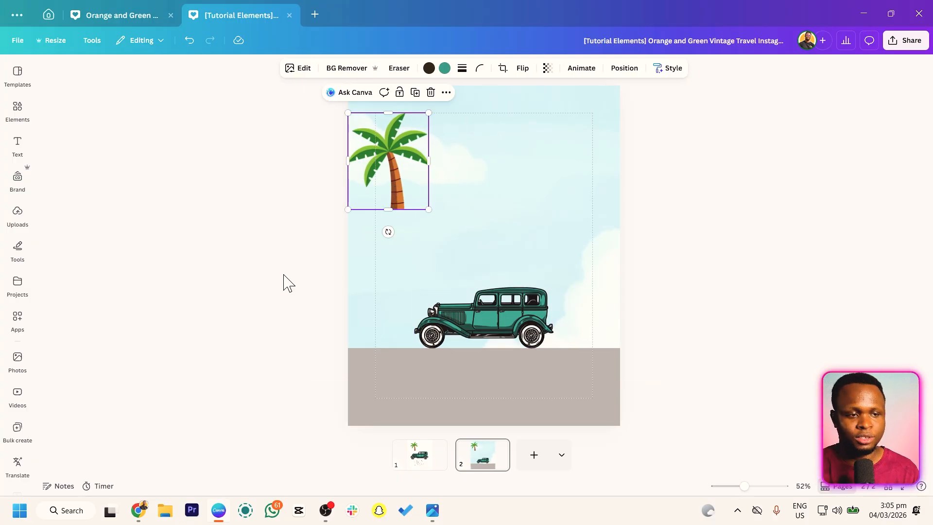
left_click(173, 333)
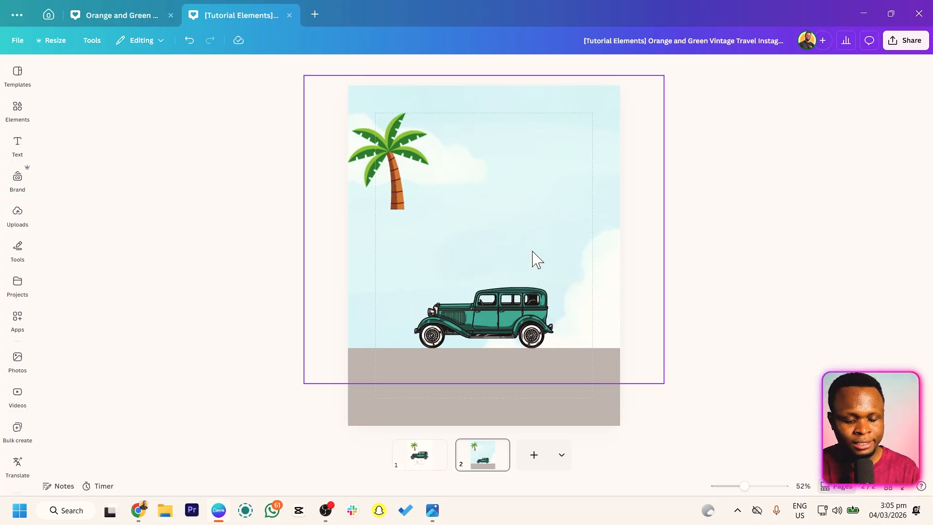
Step: Add a circle, enlarge it to roughly the car's width, and position it over the car's upper part
key("c")
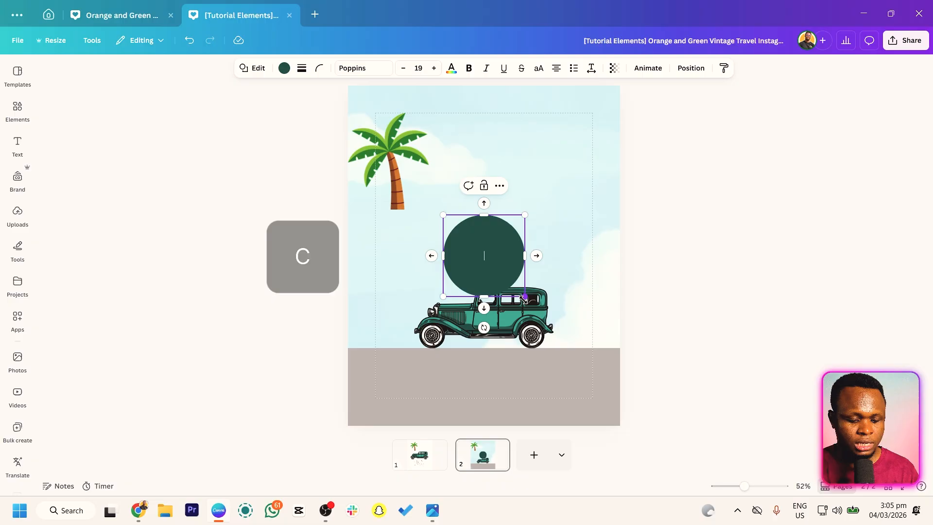
left_click_drag(525, 297, 560, 329)
mouse_move(502, 284)
left_mouse_down()
mouse_move(516, 263)
mouse_move(508, 275)
left_mouse_up()
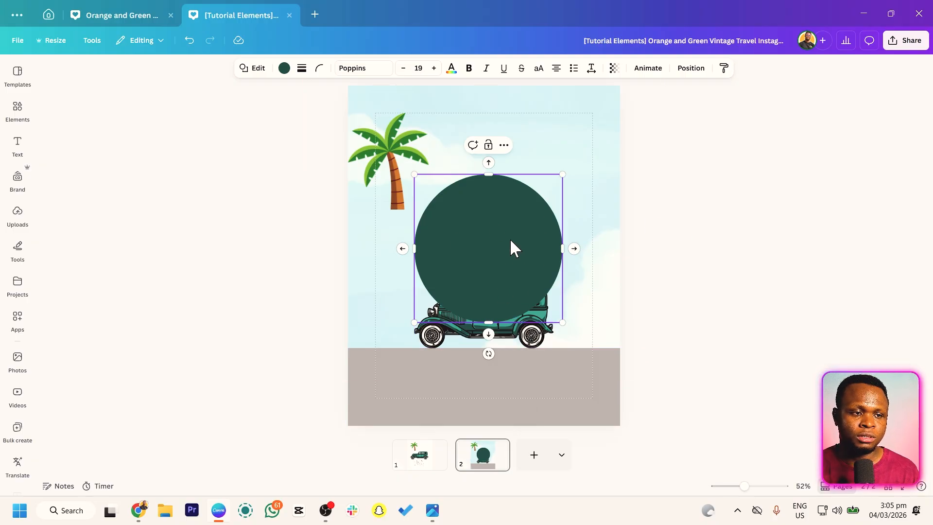
Step: Show the layers and move the circle directly below the car in the stacking order
right_click(517, 270)
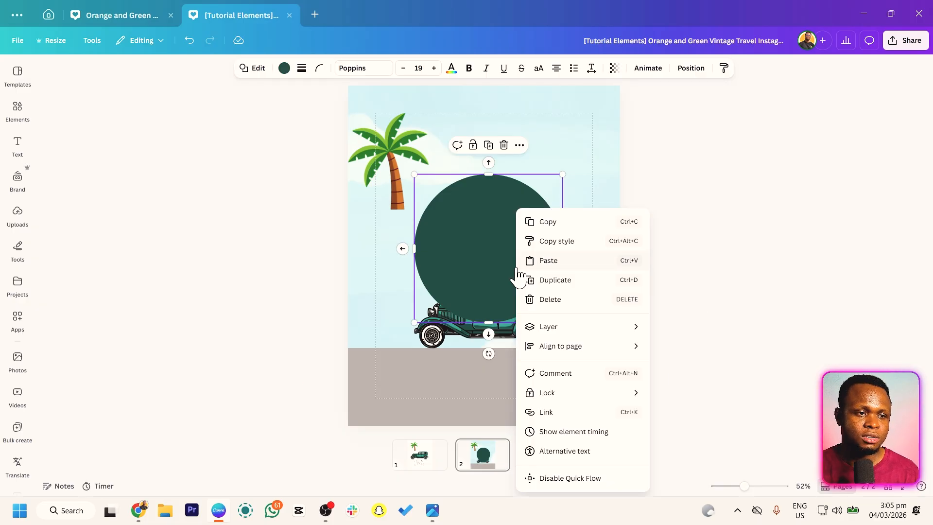
mouse_move(604, 330)
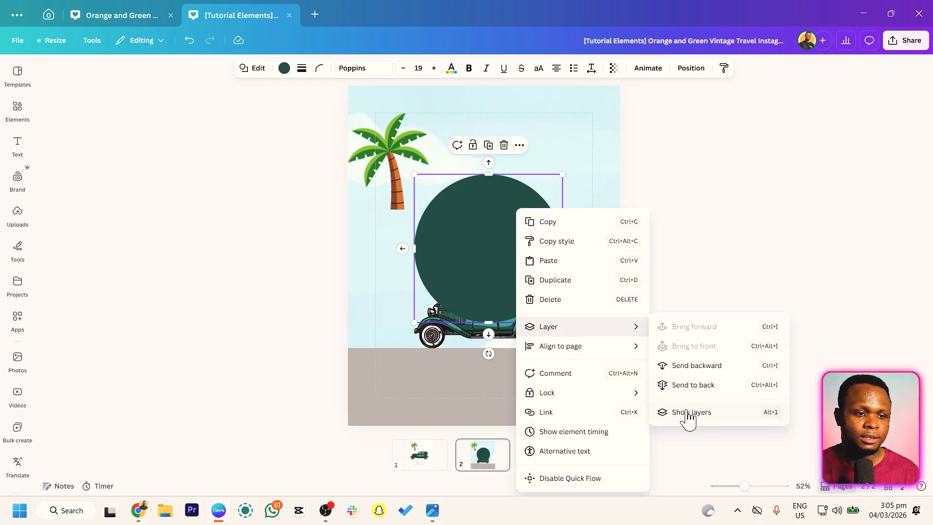
left_click(727, 413)
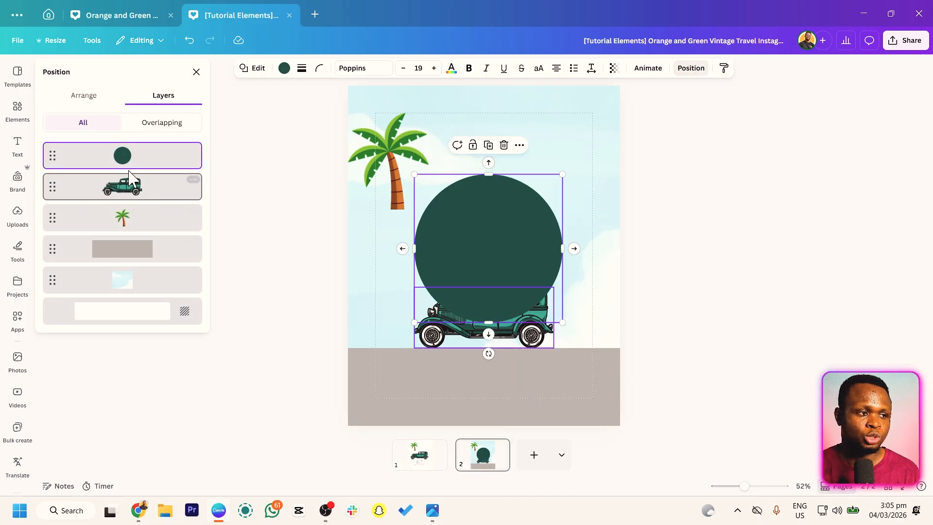
left_click_drag(123, 154, 127, 209)
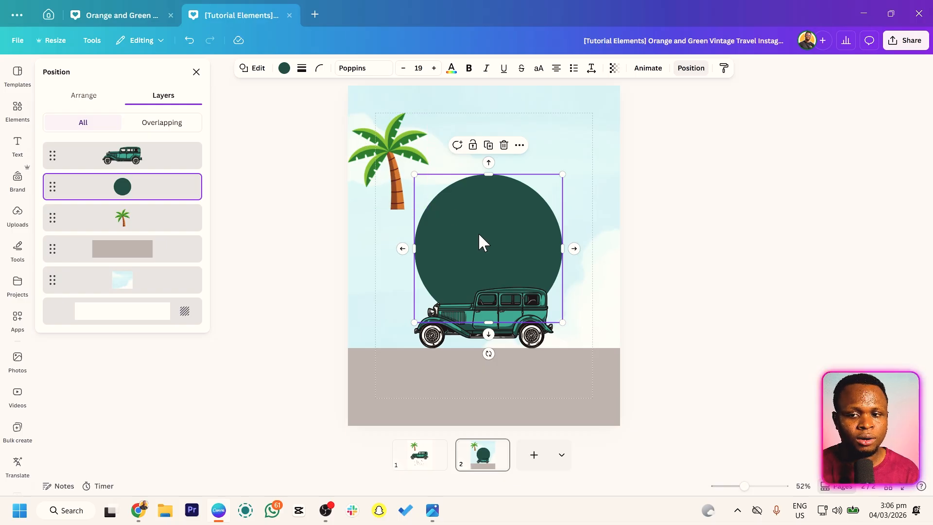
Step: Set the circle's fill colour to #FFB800
left_click(285, 71)
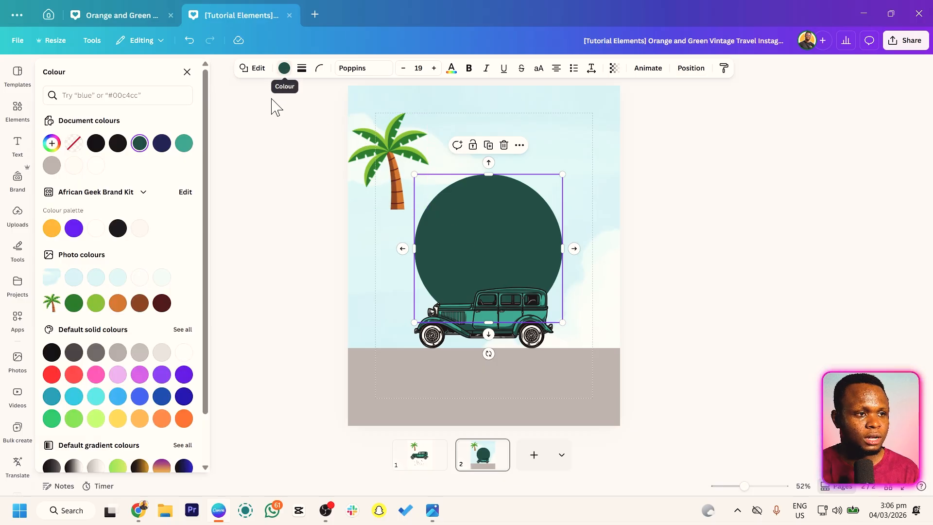
left_click(58, 149)
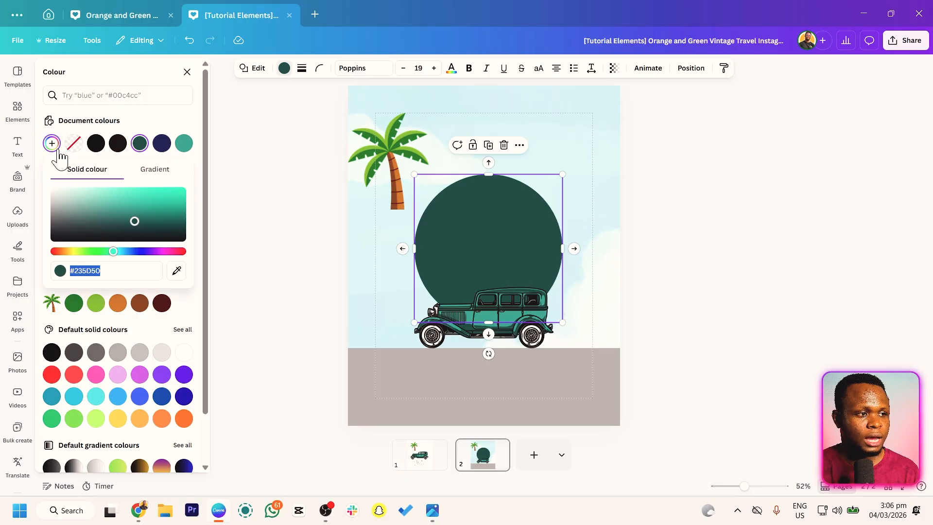
type("#FFB800")
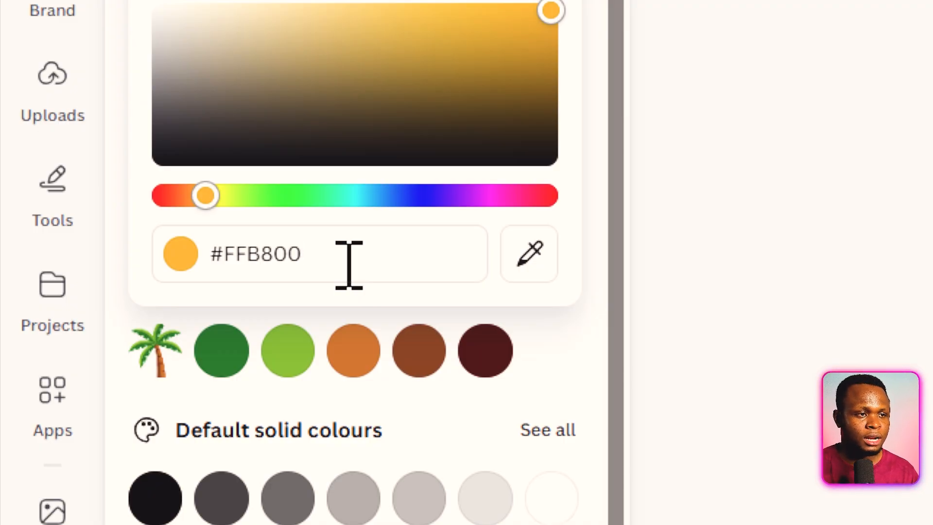
left_click(767, 218)
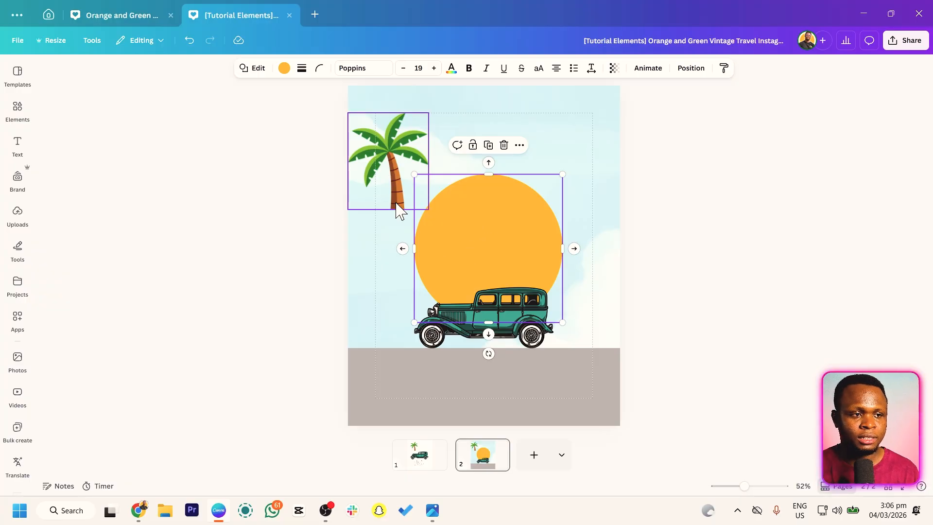
Step: Move the palm tree over the circle's upper left and reorder its layer to sit between the circle and the car
left_click_drag(389, 199, 456, 223)
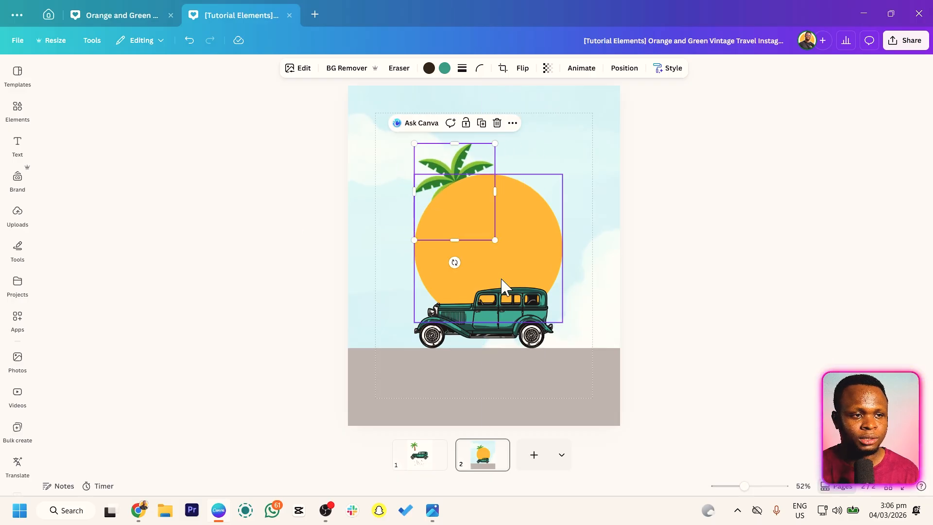
right_click(455, 177)
mouse_move(547, 294)
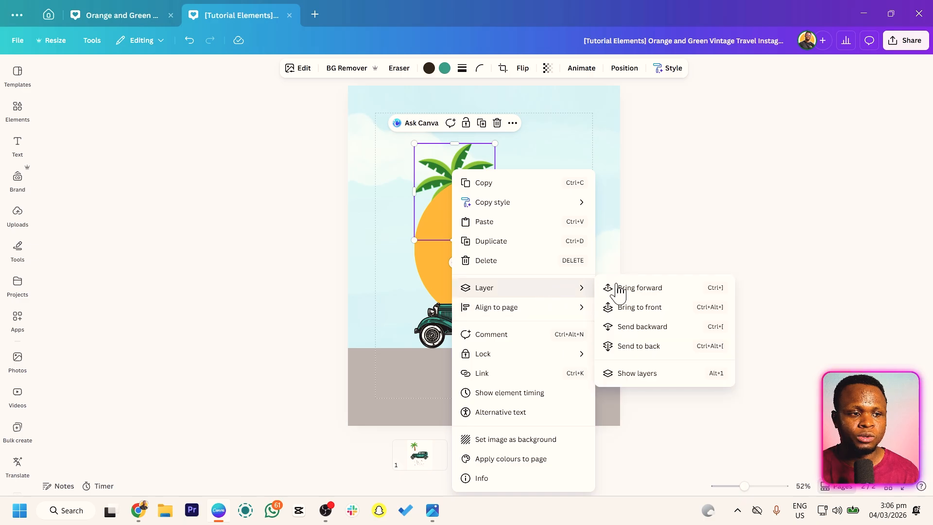
left_click(640, 373)
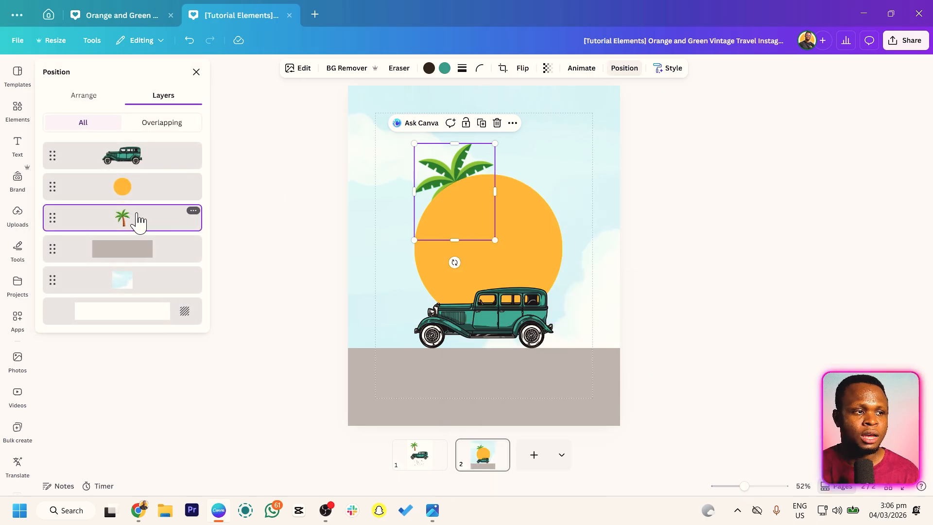
left_click_drag(137, 218, 143, 176)
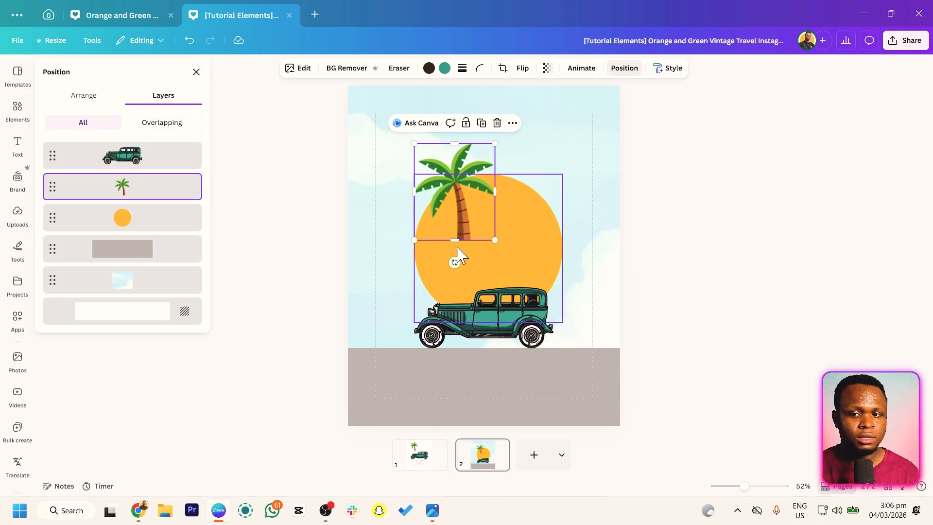
Step: Place two copies of the palm above the circle and tilt the remaining palm leftwards behind the car's front half
left_click_drag(458, 208, 558, 162)
left_click_drag(429, 176, 487, 154)
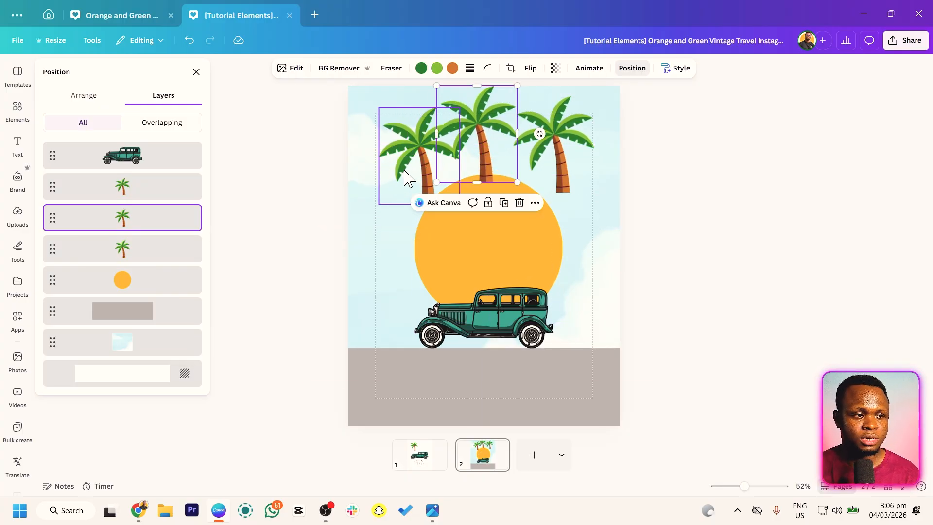
left_click_drag(405, 168, 451, 291)
left_click_drag(466, 348, 474, 326)
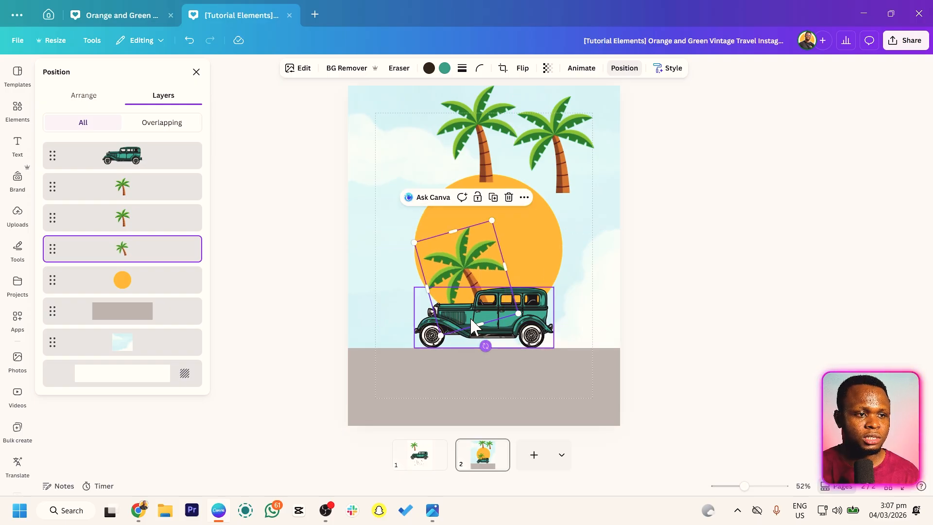
Step: Duplicate the tilted palm towards the car's rear, flip the copy horizontally, and rotate it to lean slightly right
left_click_drag(460, 266, 503, 271)
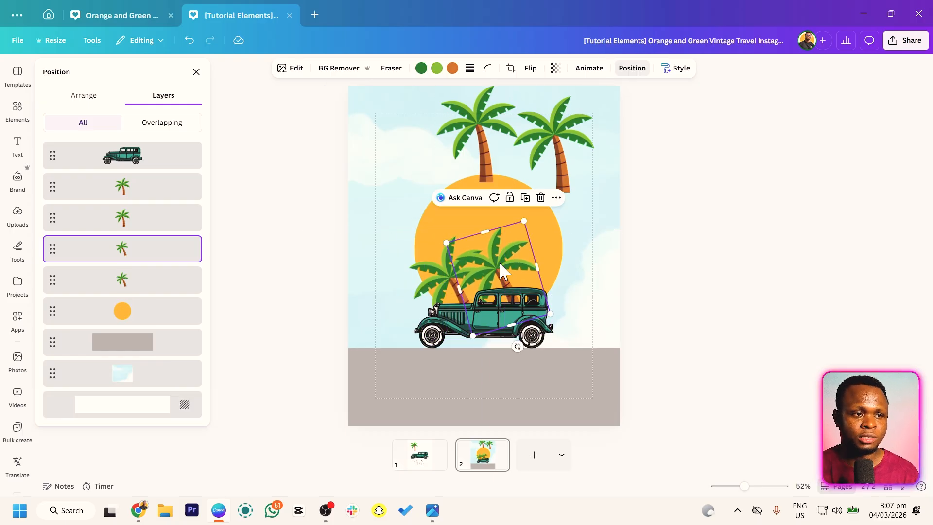
left_click(530, 68)
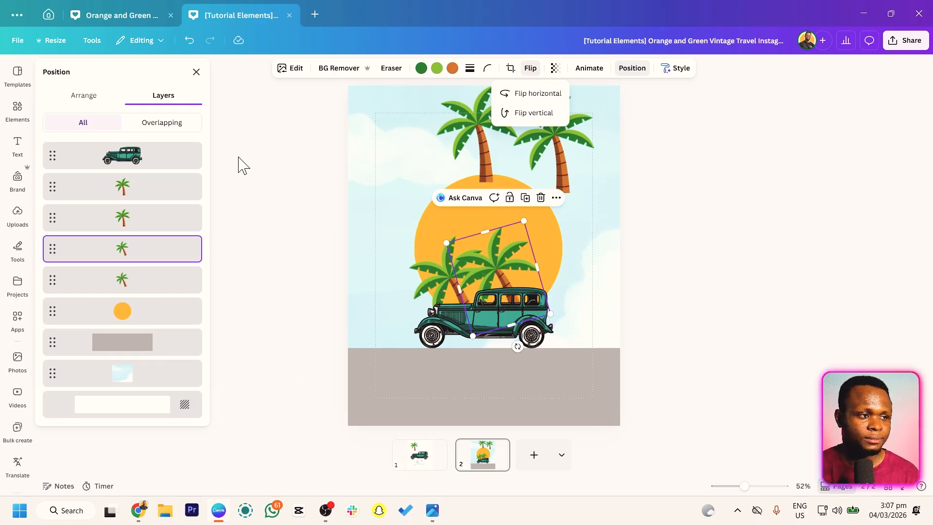
left_click(536, 96)
left_click_drag(517, 346, 491, 348)
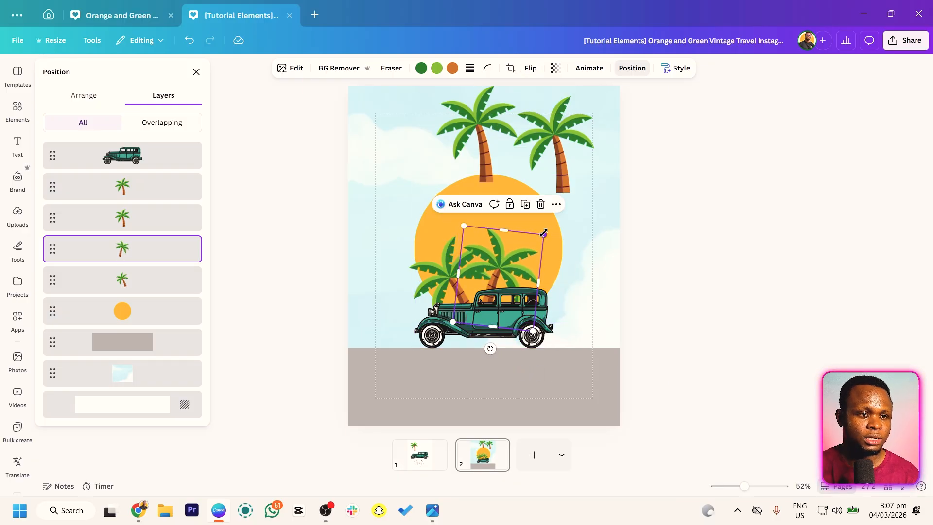
Step: Enlarge the flipped palm slightly and adjust its angle and position so its trunk rises from behind the car's cabin
left_click_drag(543, 233, 571, 228)
mouse_move(519, 254)
left_mouse_down()
mouse_move(539, 256)
mouse_move(535, 267)
mouse_move(537, 259)
left_mouse_up()
left_click_drag(520, 339, 528, 325)
mouse_move(541, 268)
left_mouse_down()
mouse_move(526, 266)
mouse_move(530, 275)
left_mouse_up()
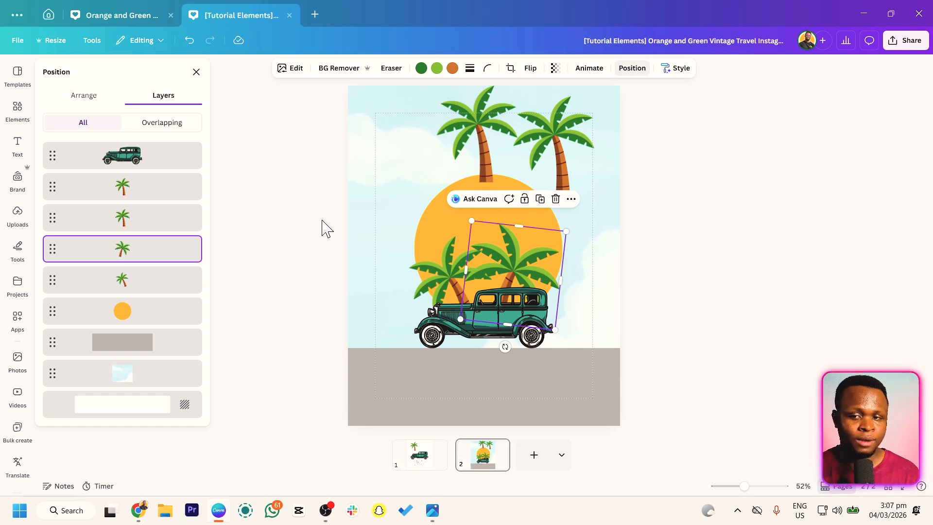
Step: Enlarge the orange circle slightly around its centre so it extends beyond the car and palms
left_click(418, 222)
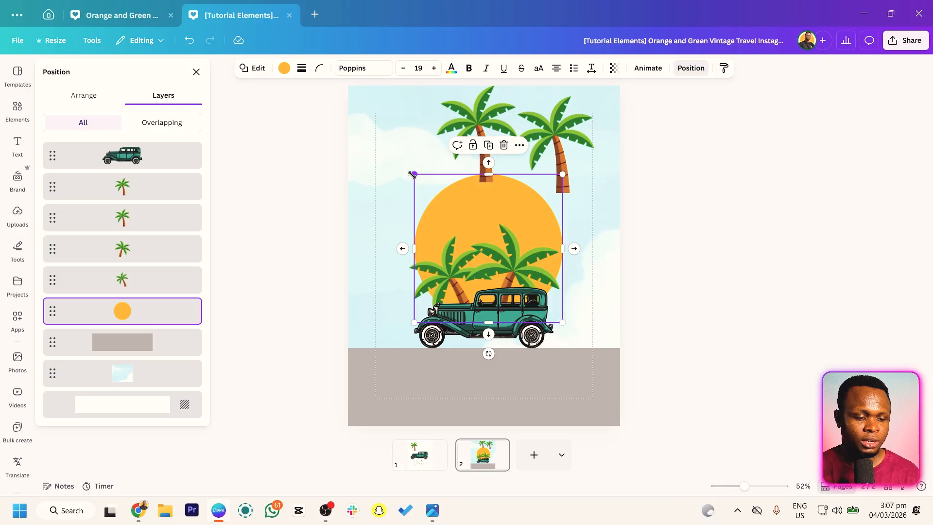
left_click_drag(412, 173, 407, 167)
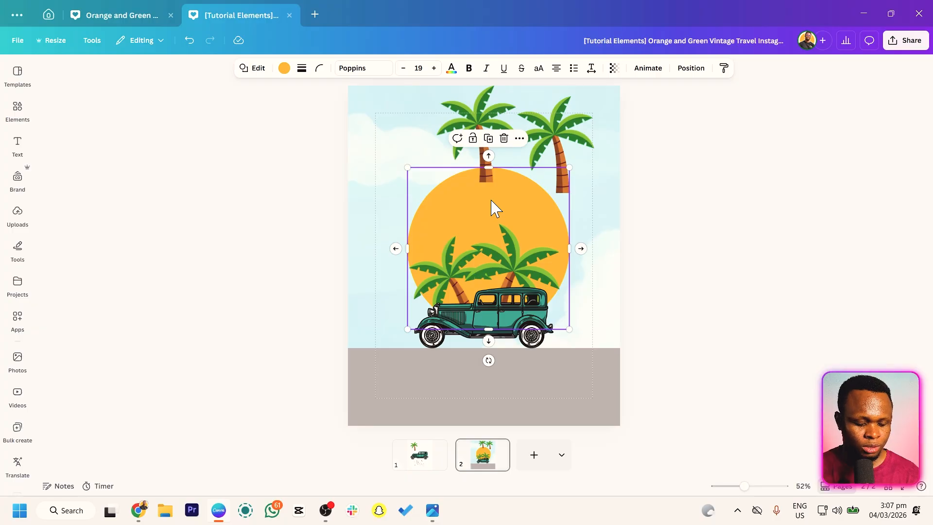
Step: Duplicate the orange circle, squash the copy into a wide ellipse over the sun, and colour it white
key("ctrl+d")
left_click_drag(492, 333, 493, 248)
left_click(284, 68)
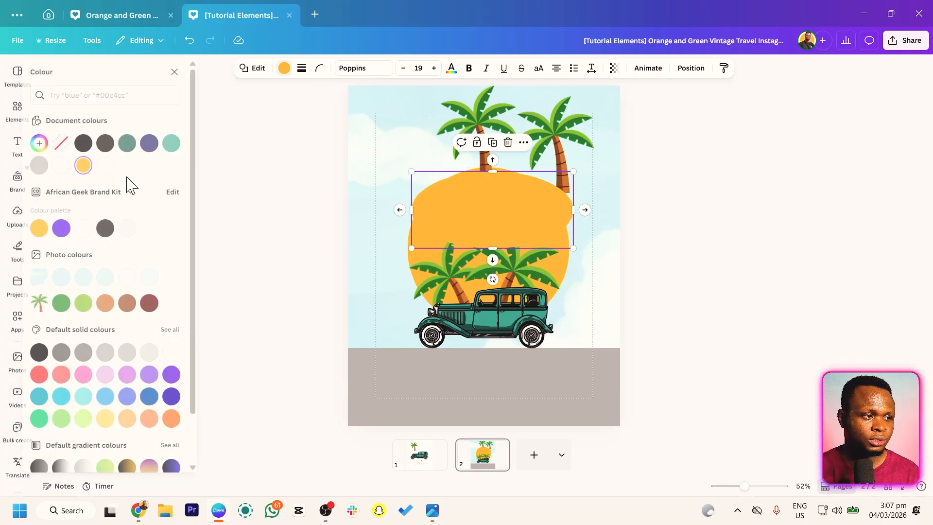
left_click(117, 165)
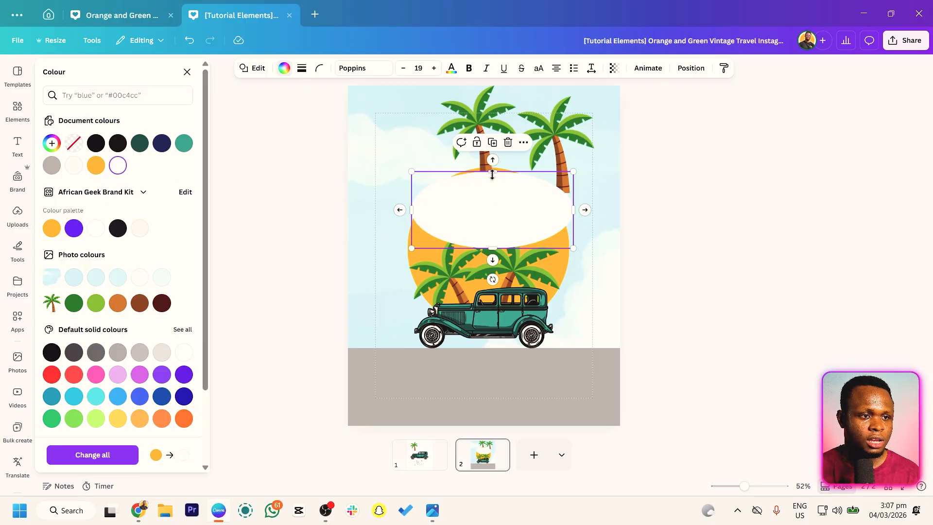
Step: Flatten the white ellipse into a thin cloud streak and arrange four such streaks, two along each side of the sun
left_click_drag(489, 172, 485, 239)
left_click_drag(574, 238, 588, 264)
left_click_drag(536, 244, 564, 234)
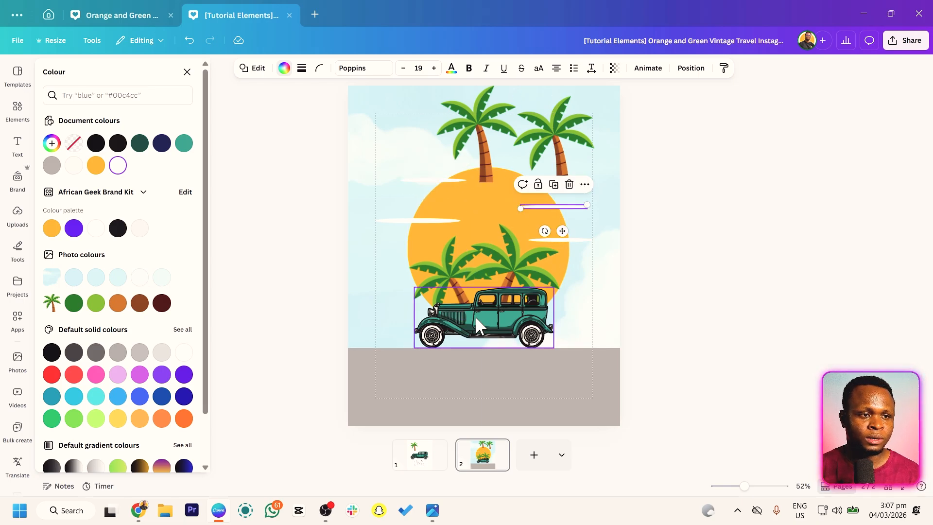
left_click(277, 229)
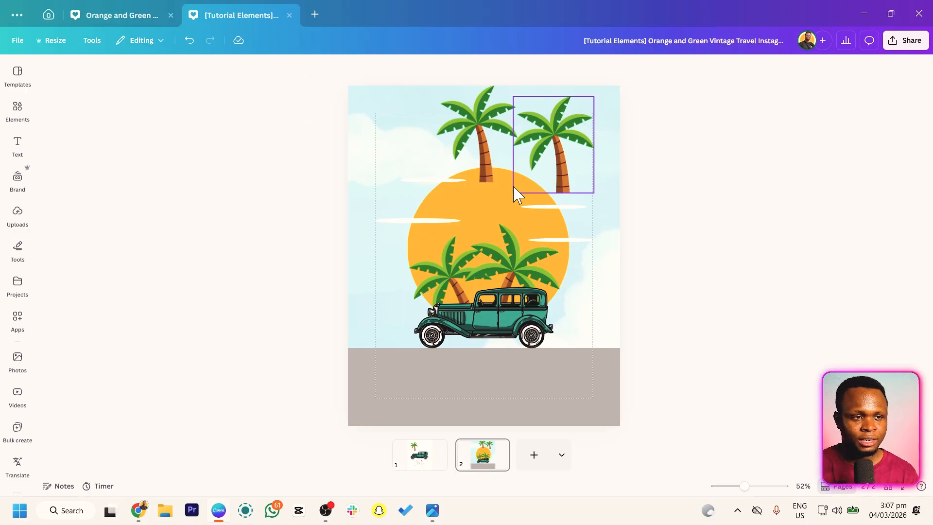
Step: Greatly enlarge and rotate the upper right palm so only its fronds reach in from the page's right edge
left_click(575, 171)
left_click_drag(553, 193, 684, 255)
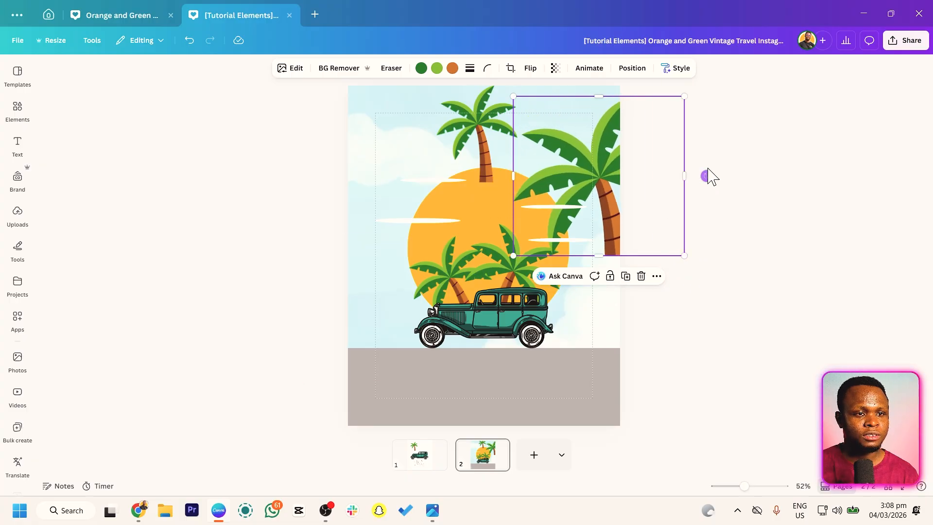
left_click_drag(706, 176, 633, 271)
left_click_drag(708, 222, 781, 289)
left_click_drag(593, 187, 587, 165)
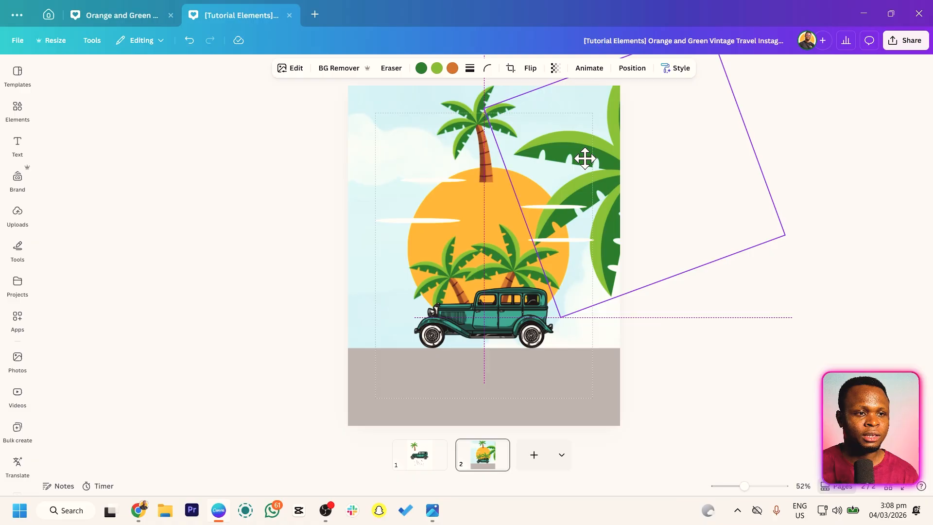
left_click(426, 136)
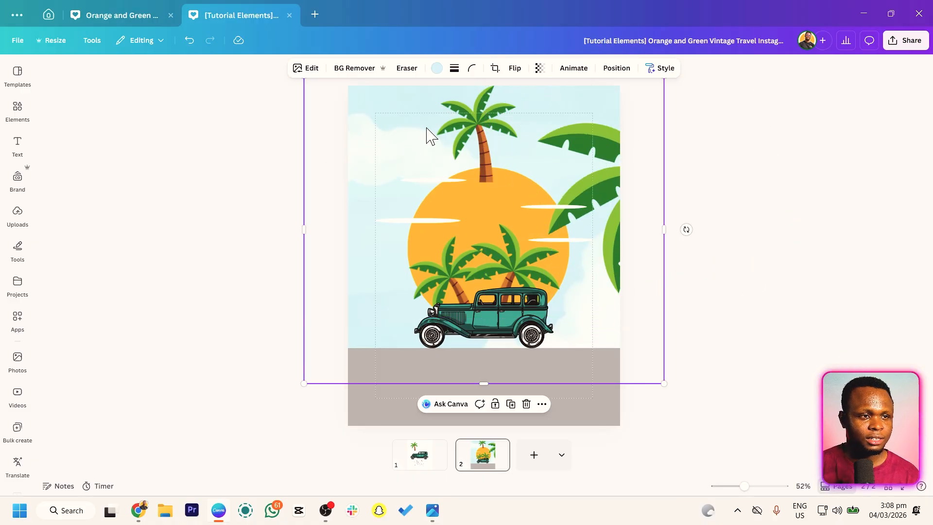
Step: Enlarge and rotate the remaining upper palm so only its fronds reach in from the page's upper left edge
left_click(454, 146)
left_click_drag(481, 182, 344, 178)
left_click_drag(352, 216, 345, 387)
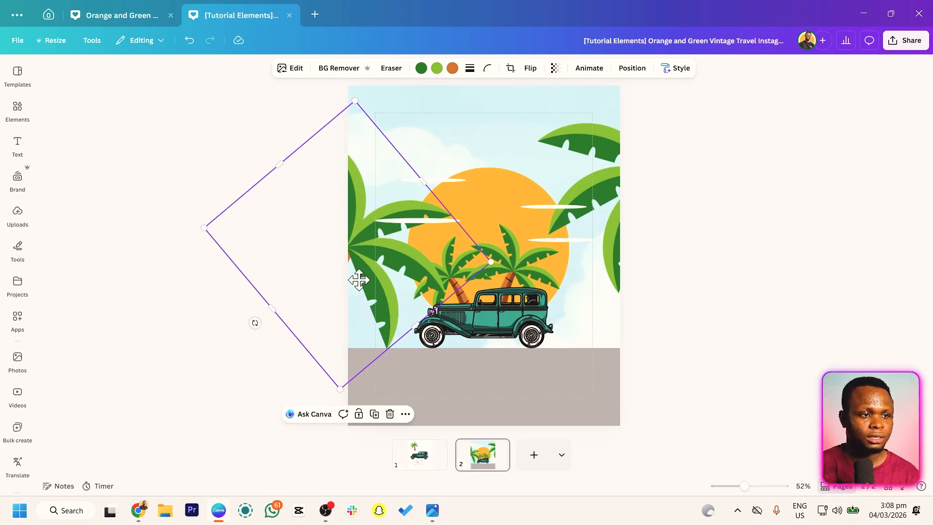
left_click_drag(358, 277, 324, 201)
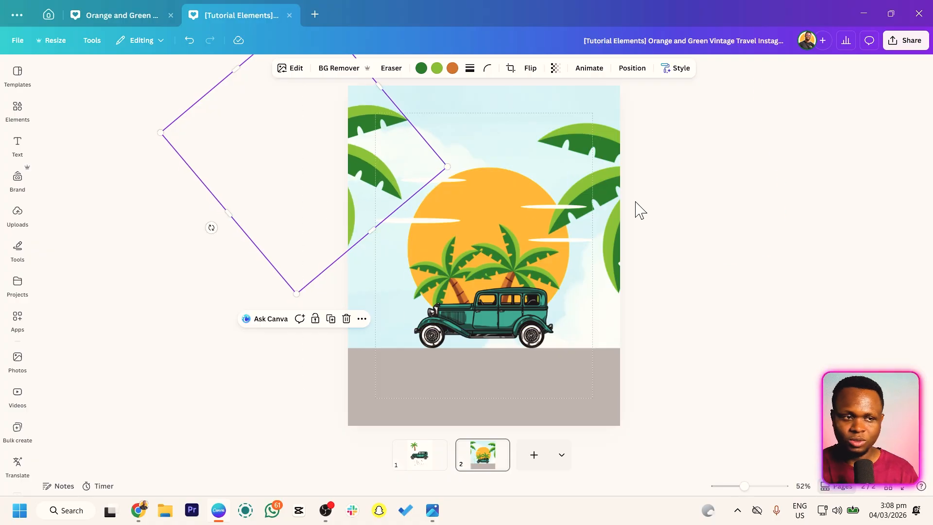
left_click(735, 169)
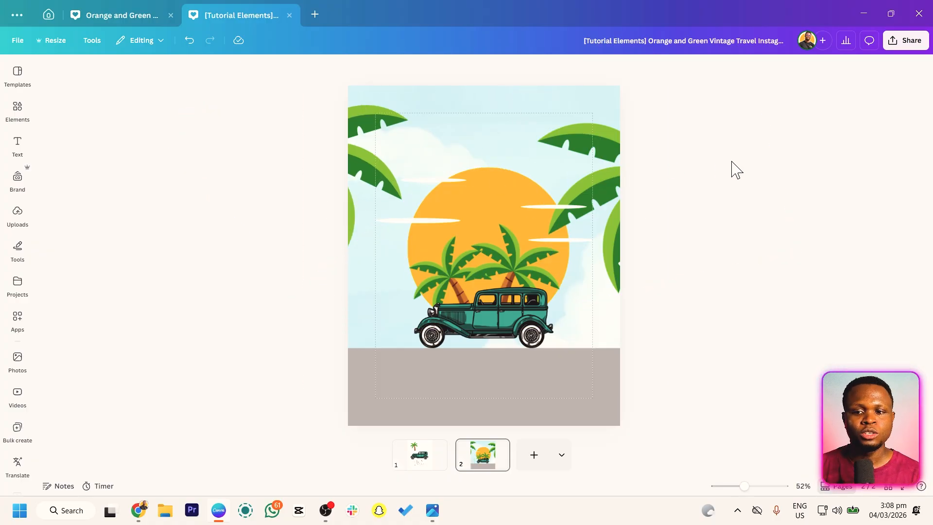
Step: Add the heading text "Summer" above the sun and enlarge it to size 106
key("t")
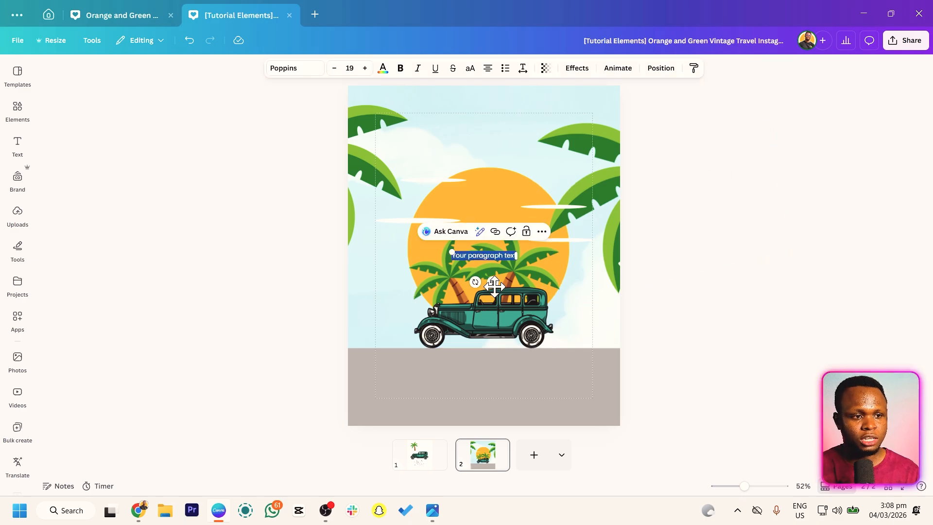
left_click_drag(495, 277, 486, 149)
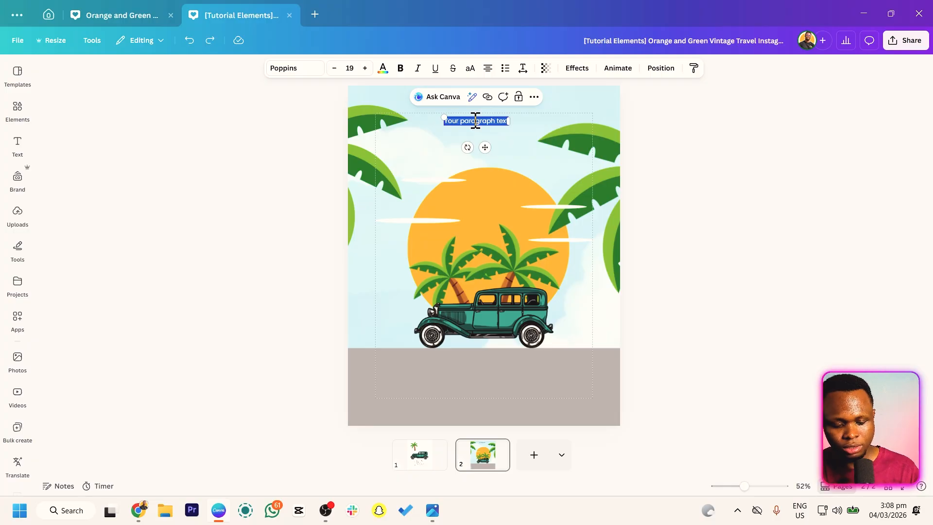
type("Summer")
left_click_drag(463, 118, 400, 100)
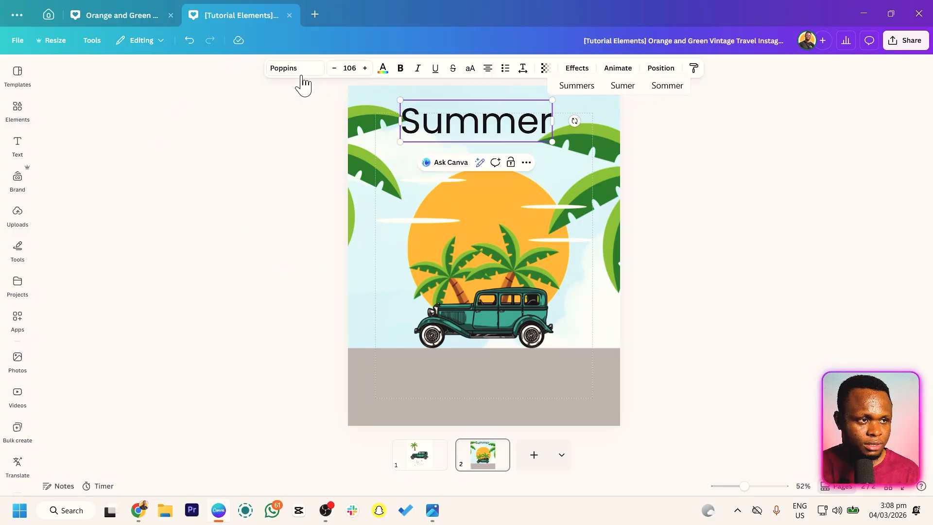
Step: Change the Summer heading's font to Gulfs Display and enlarge it to size 144
double_click(475, 130)
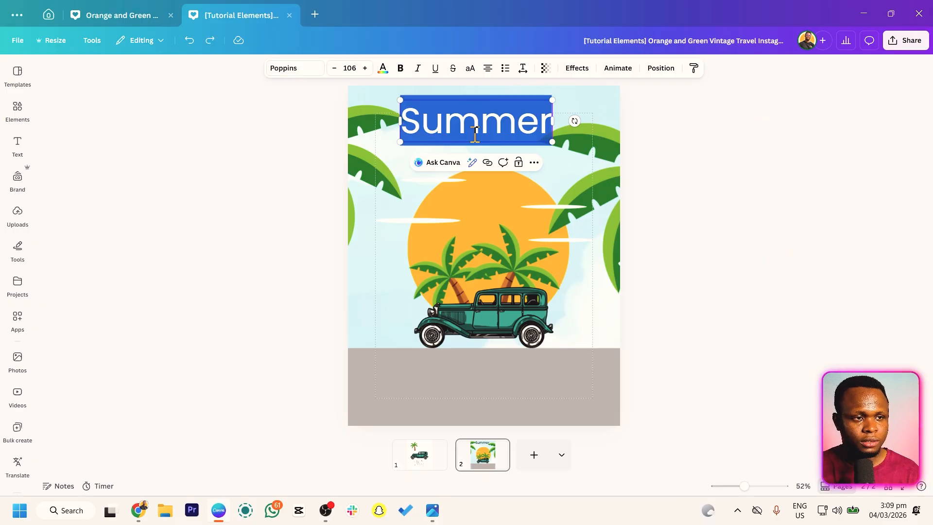
left_click(285, 70)
left_click(98, 118)
type("go")
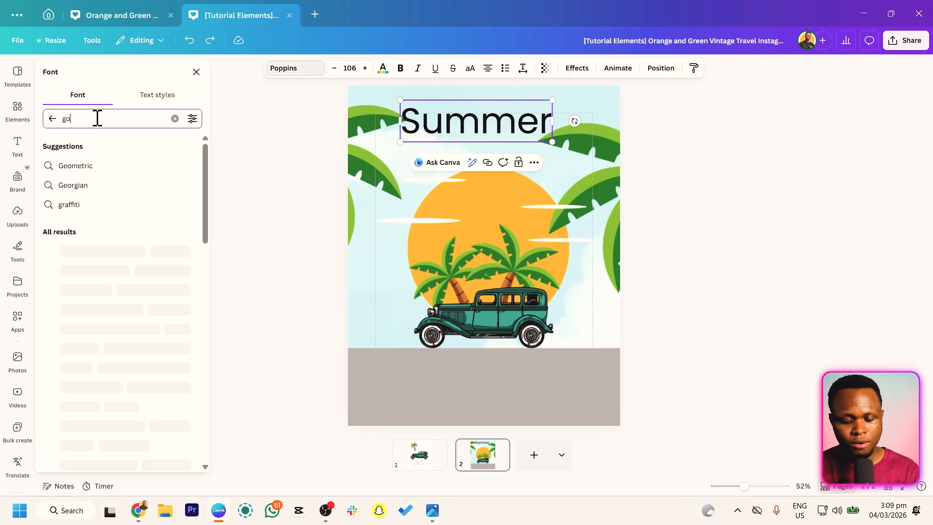
key("BackSpace")
type("ulf")
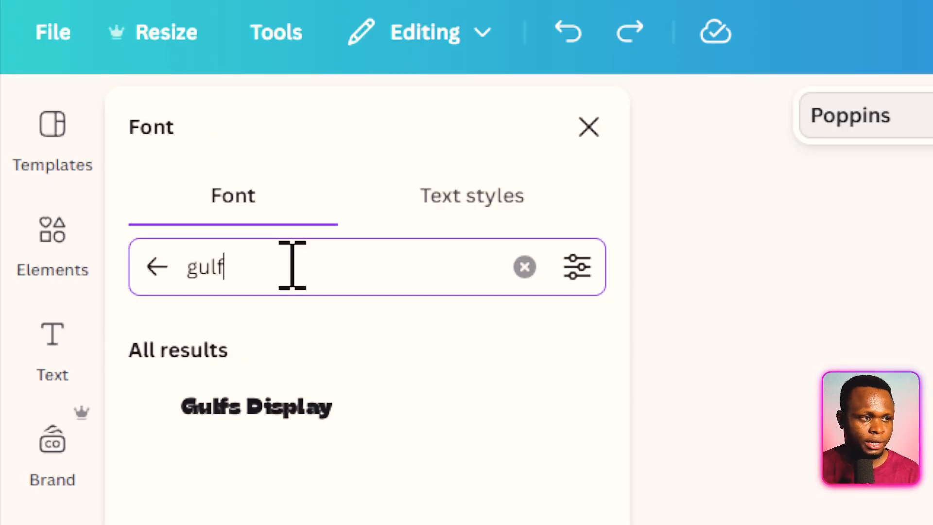
left_click(255, 410)
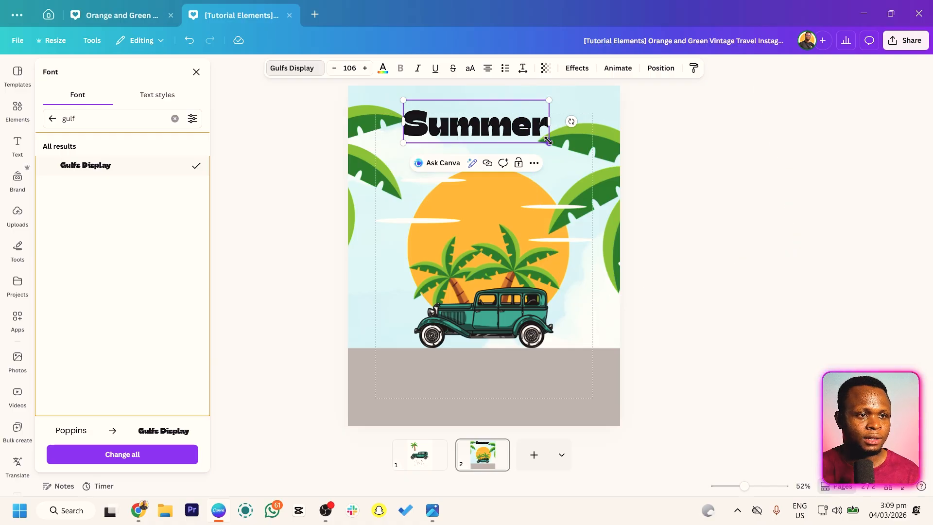
left_click_drag(548, 141, 602, 158)
Step: Apply an Outline effect to the Summer heading with thickness 123 and colour #FF7300
left_click(576, 68)
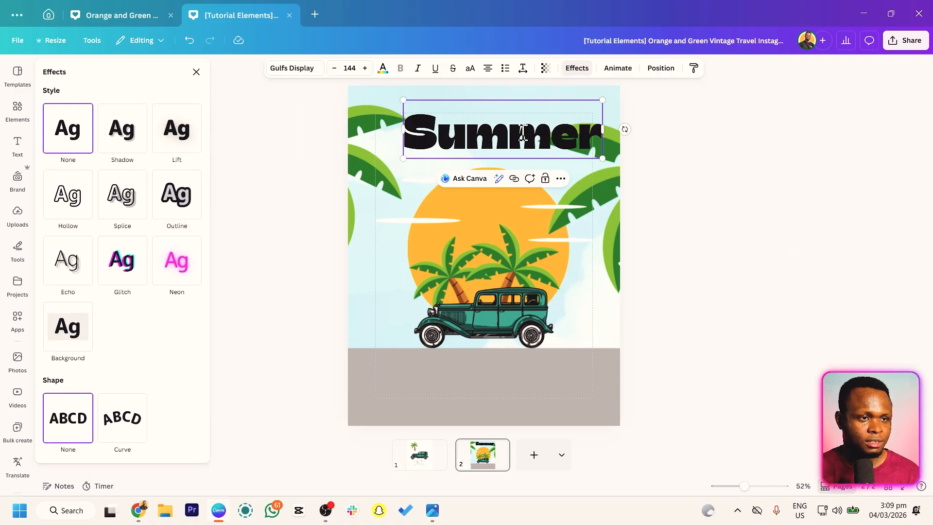
left_click(181, 208)
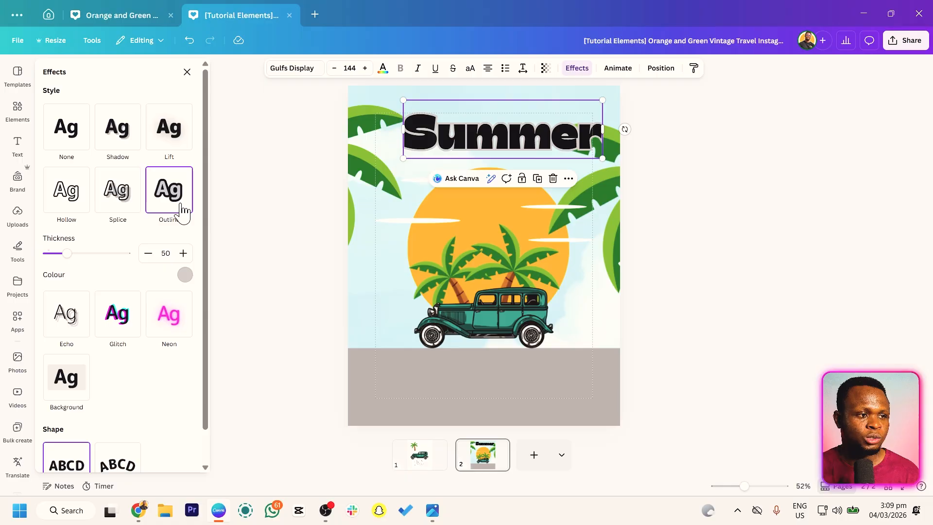
left_click_drag(67, 260, 97, 264)
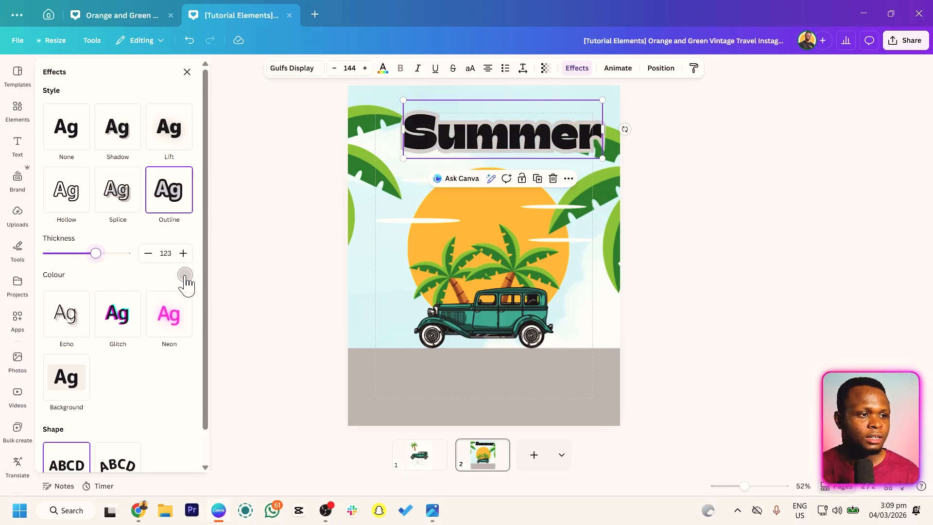
left_click(185, 275)
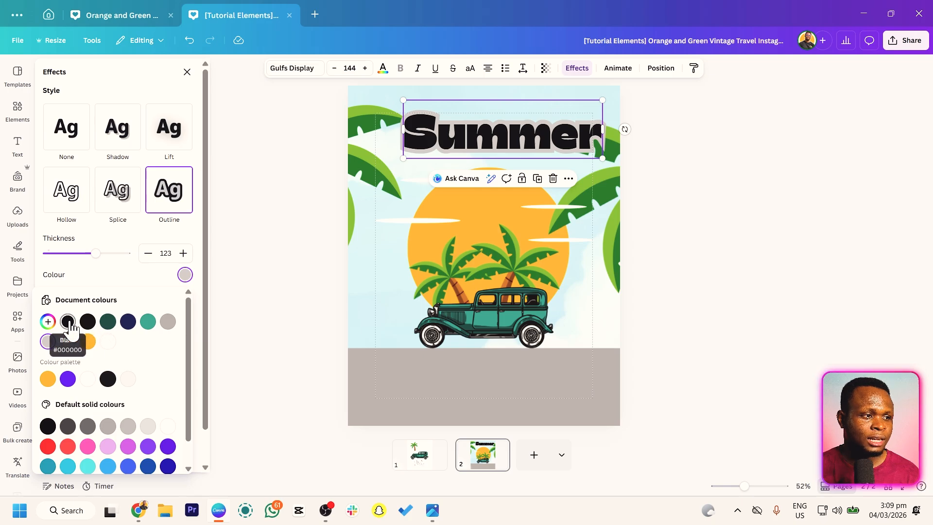
left_click(184, 275)
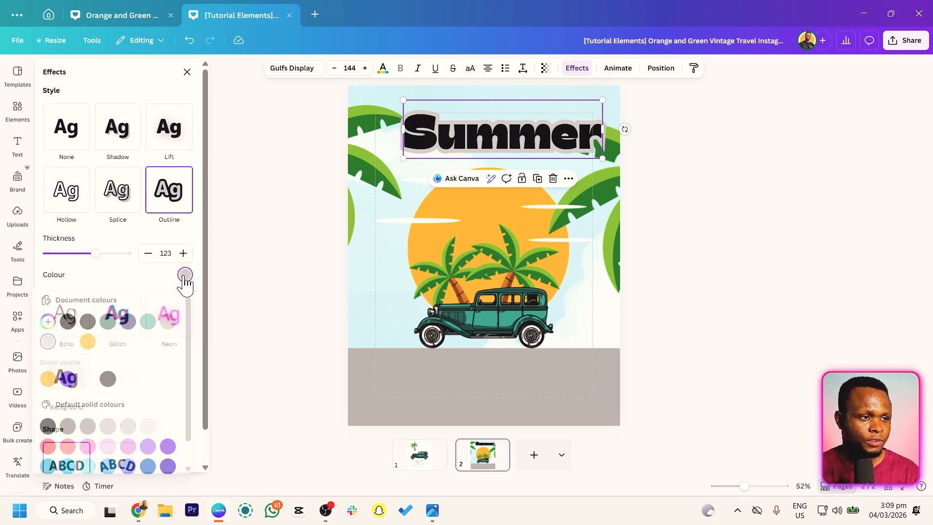
left_click(184, 275)
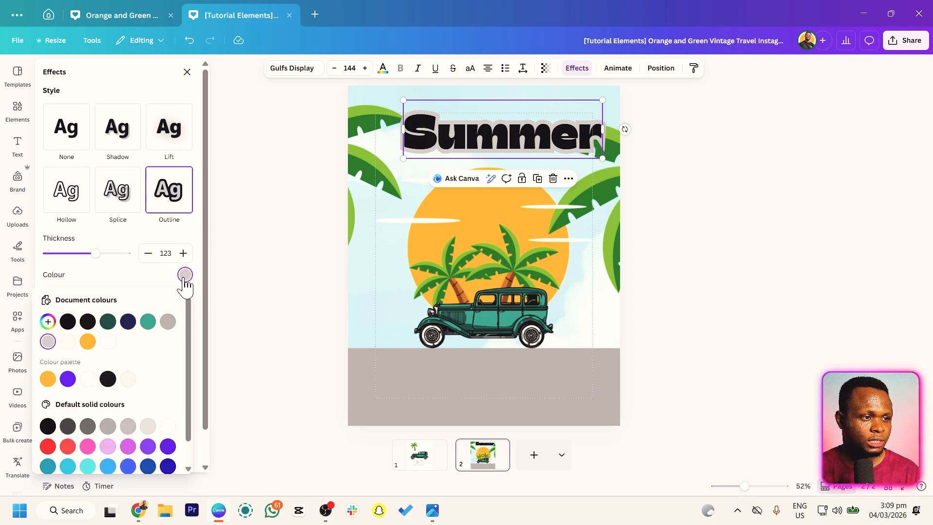
left_click(52, 322)
left_click(109, 425)
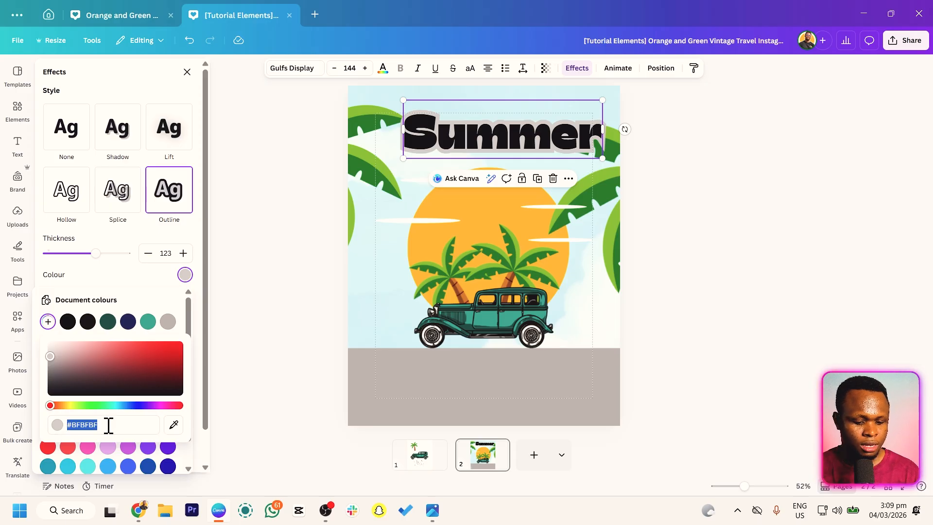
type("#FF7300")
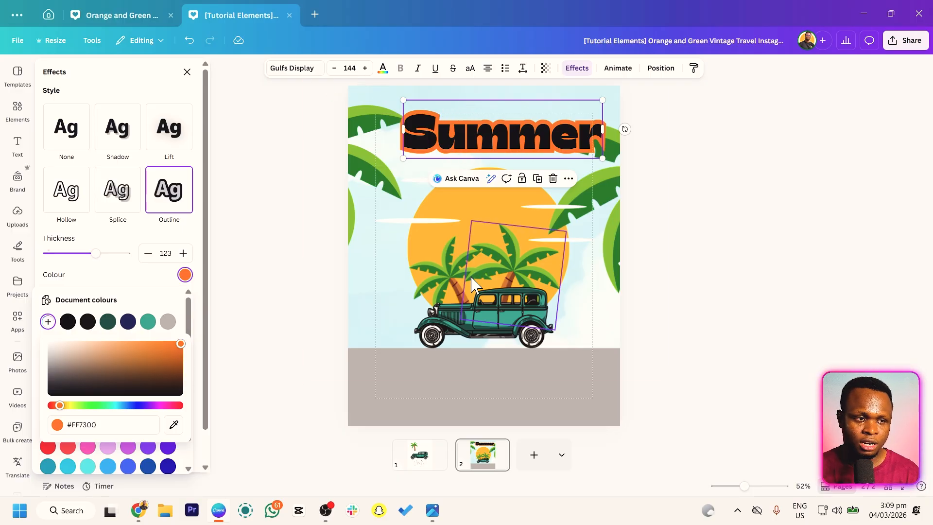
Step: Colour the Summer heading's letters the same yellow-orange as the sun and move the heading slightly up and left
left_click(387, 81)
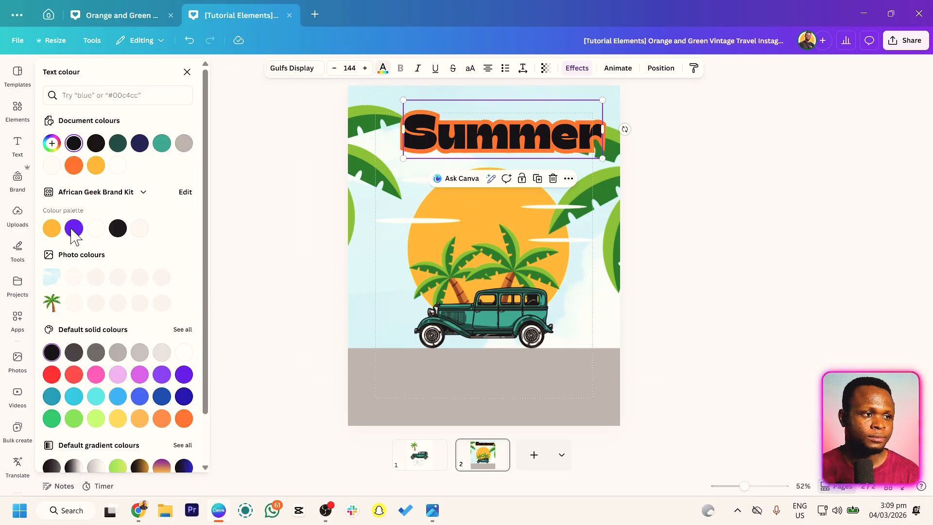
left_click(97, 166)
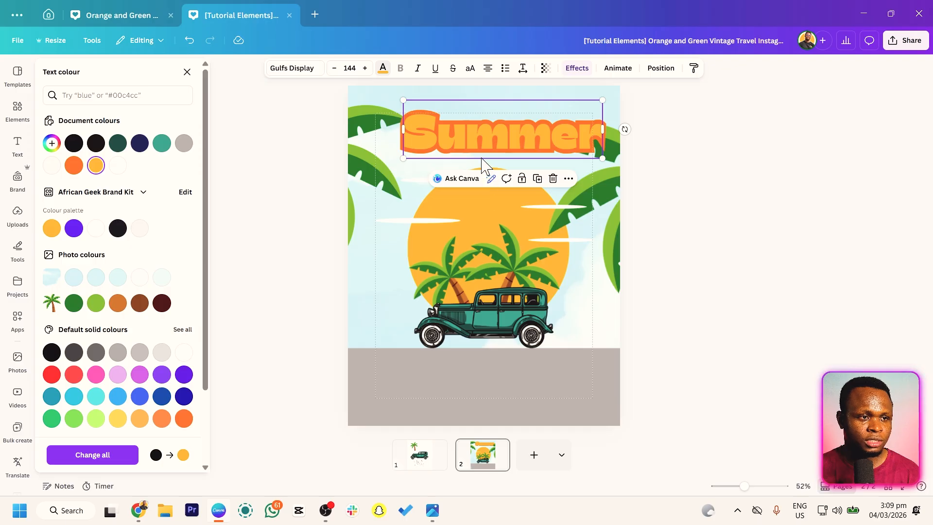
mouse_move(481, 157)
left_mouse_down()
mouse_move(462, 145)
mouse_move(477, 148)
left_mouse_up()
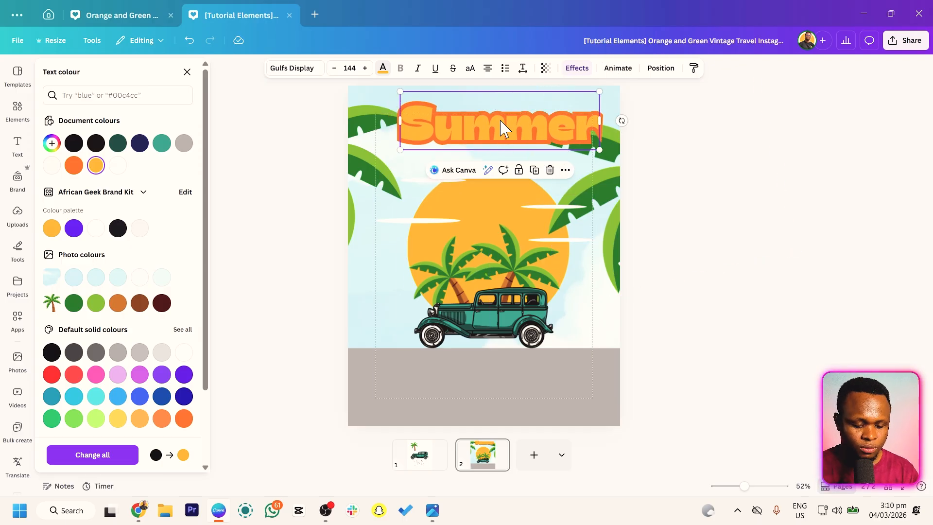
Step: Duplicate the Summer heading, place the copy directly beneath it, and change its text to "Vacation"
key("ctrl+d")
left_click_drag(500, 125, 480, 167)
double_click(480, 170)
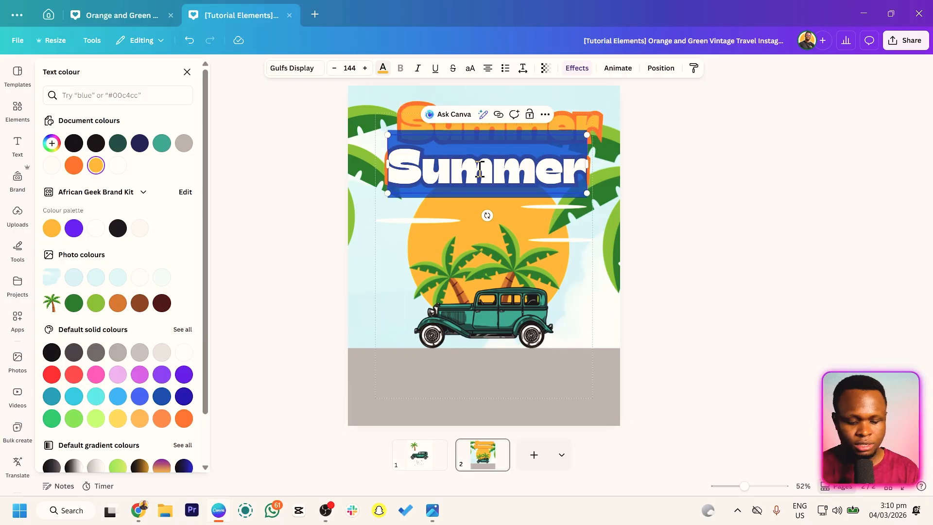
type("Vaca")
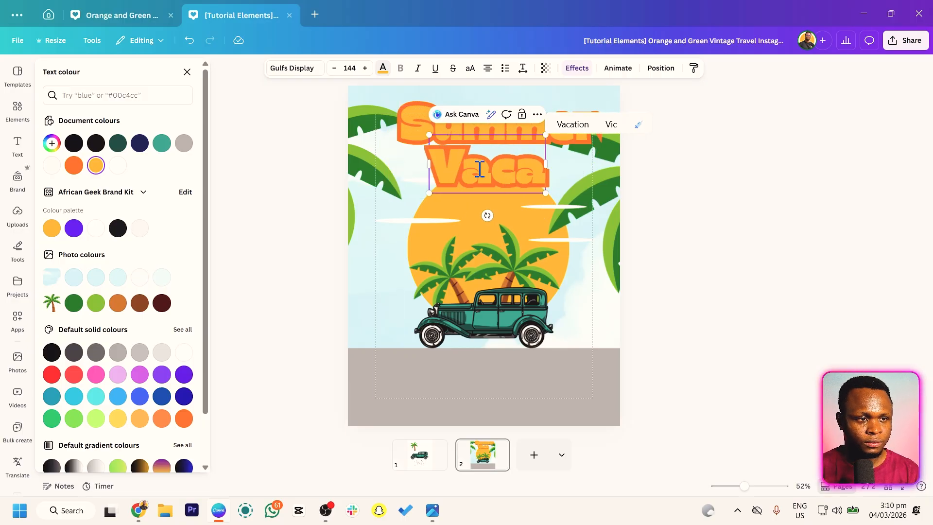
type("tion")
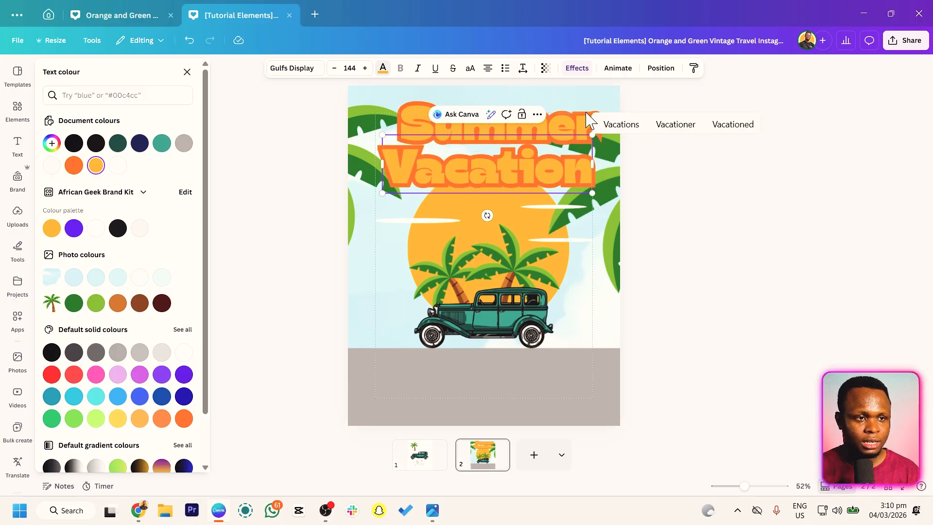
key("Escape")
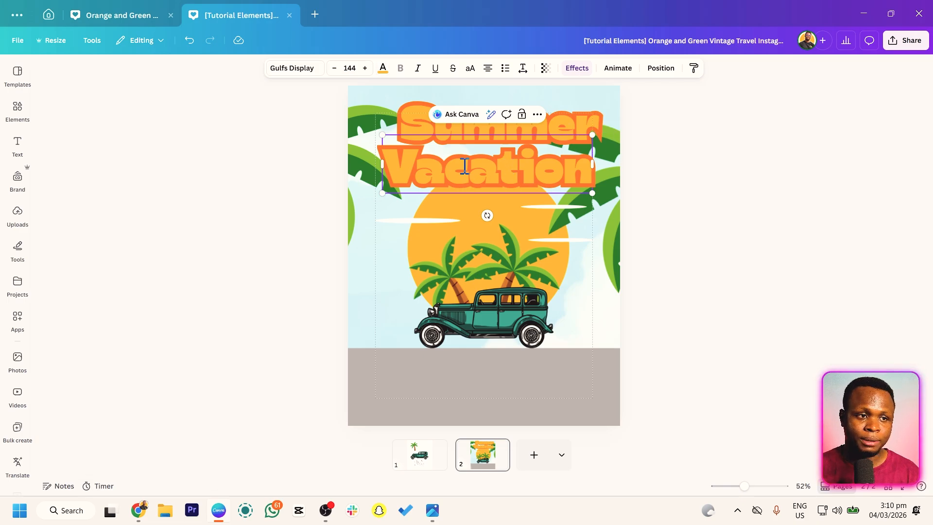
Step: Try uppercase lettering on both the Summer and Vacation headings and switch it back off
left_click(573, 121, "shift")
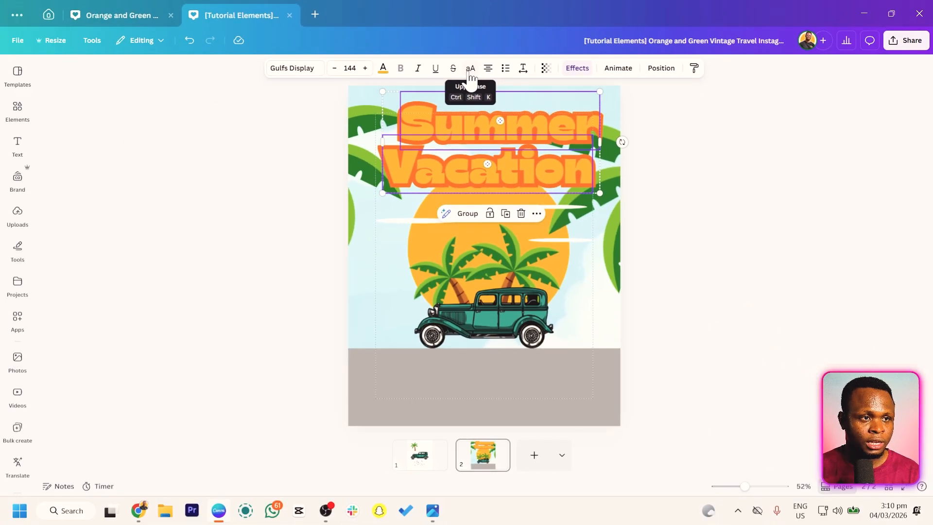
left_click(461, 212)
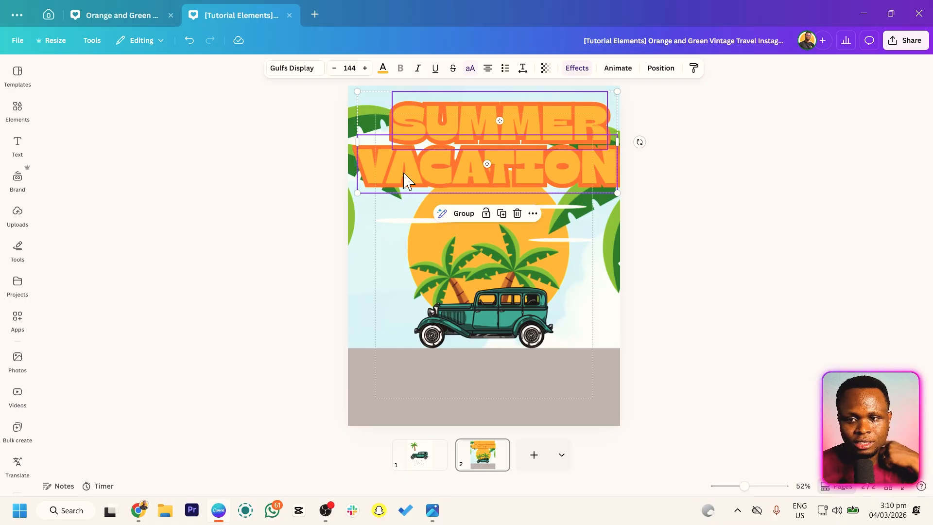
left_click(469, 68)
left_click(283, 166)
left_click(434, 129)
left_click(434, 121)
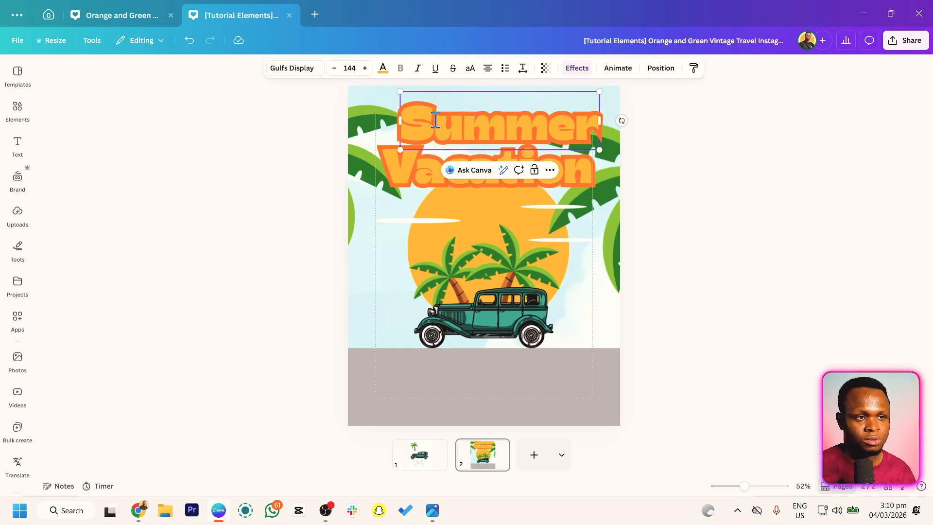
Step: Change the first letters of both headings to lowercase so they read "summer" and "vacation"
key("BackSpace")
type("s")
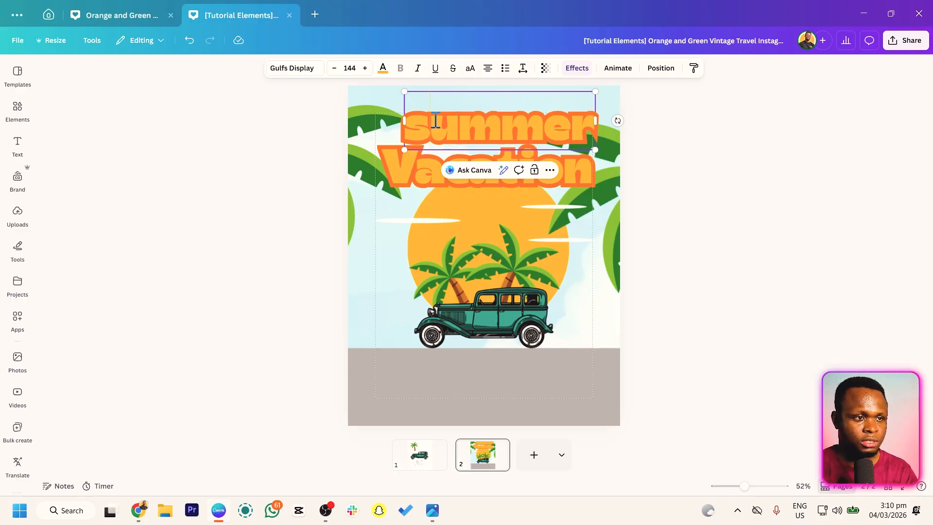
left_click(418, 177)
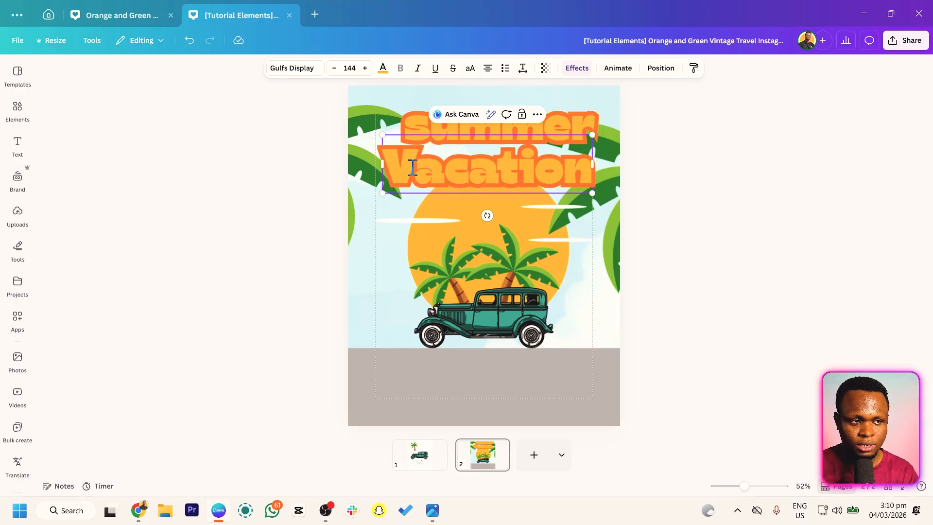
key("BackSpace")
type("v")
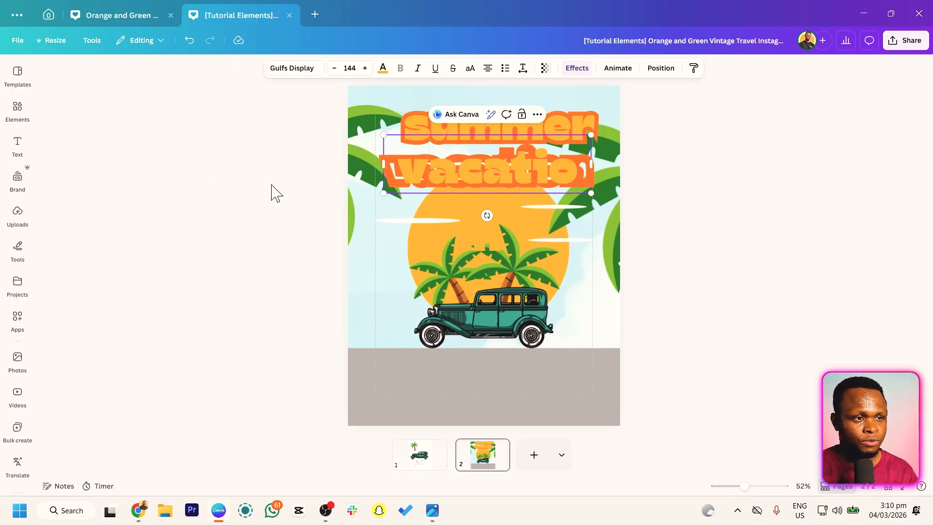
left_click(243, 196)
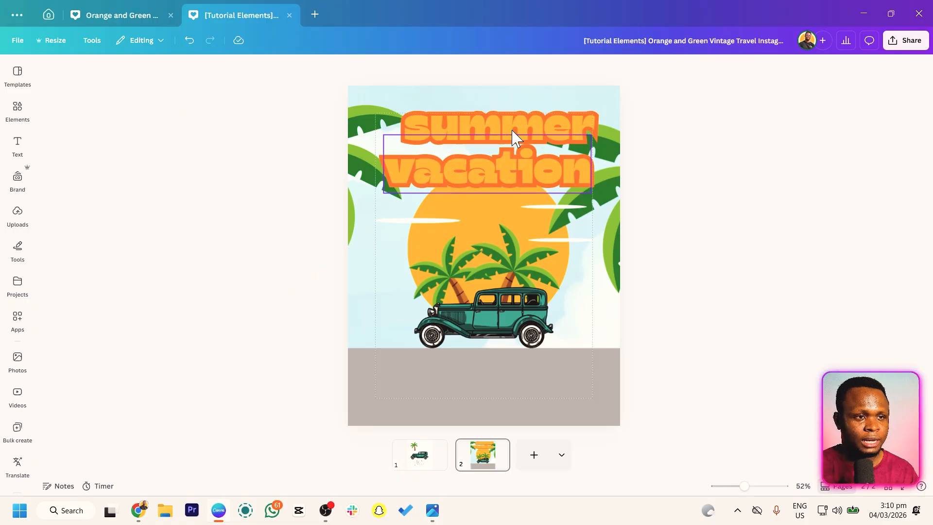
Step: Apply the Curve shape effect to the summer and vacation headings together
left_click(517, 124)
left_click(479, 185, "shift")
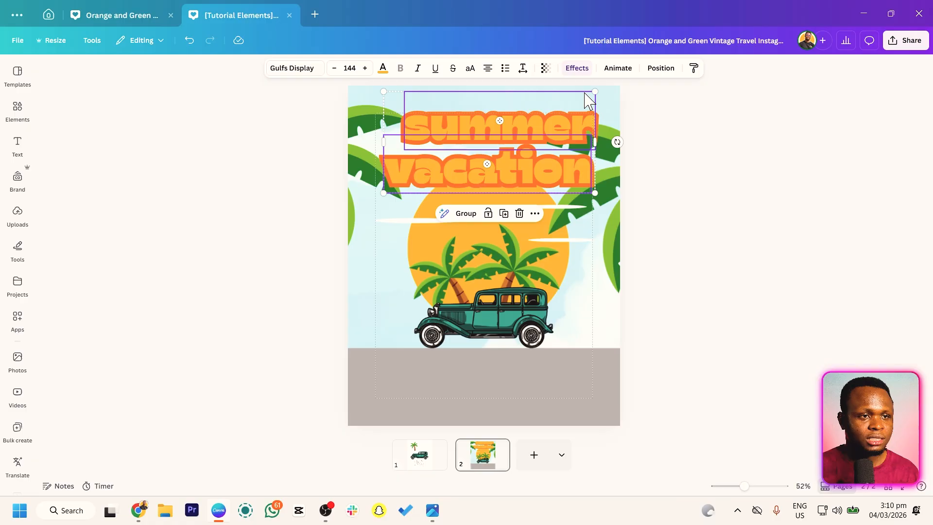
left_click(576, 68)
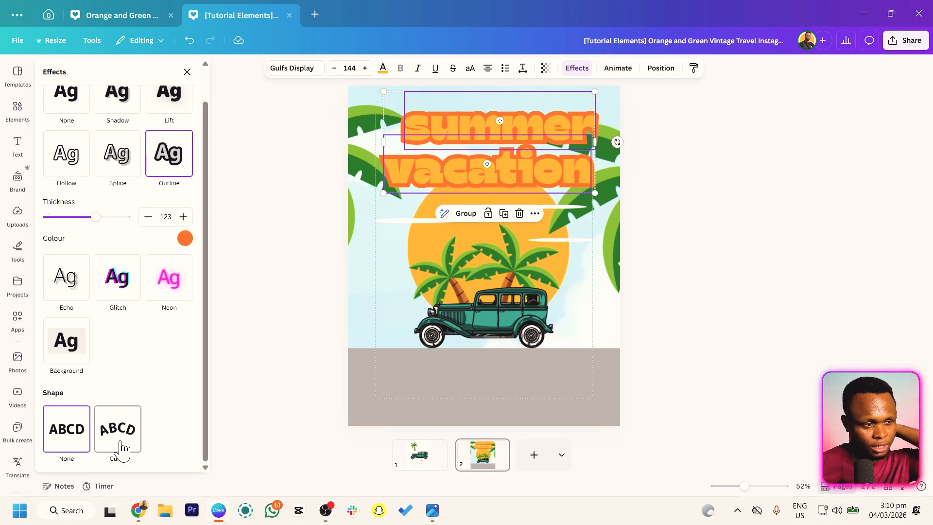
left_click(360, 299)
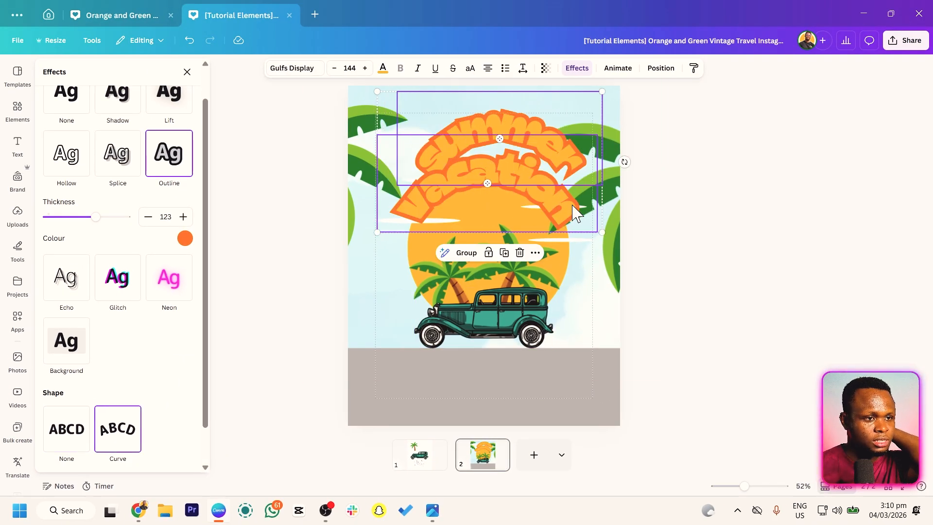
left_click(267, 270)
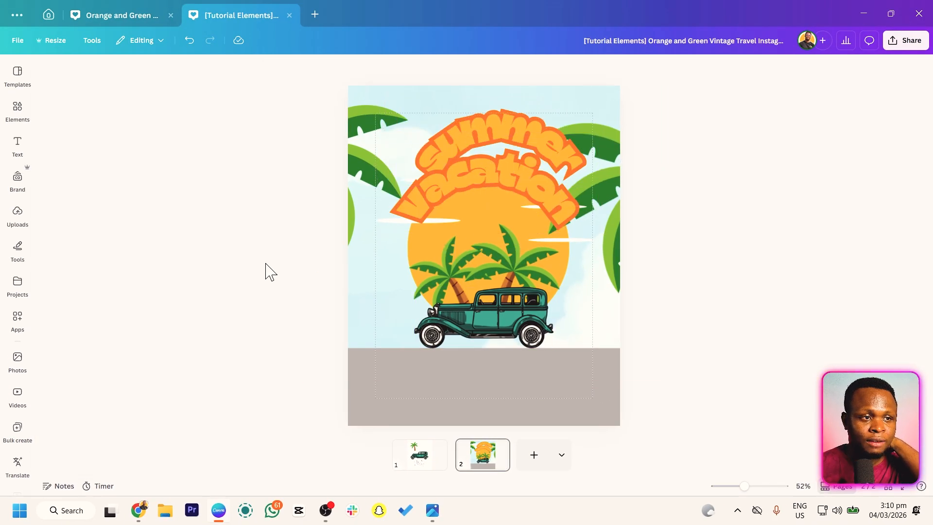
Step: Move the summer heading up and slightly left, and set its curve to 81
left_click(495, 114)
left_click(497, 116)
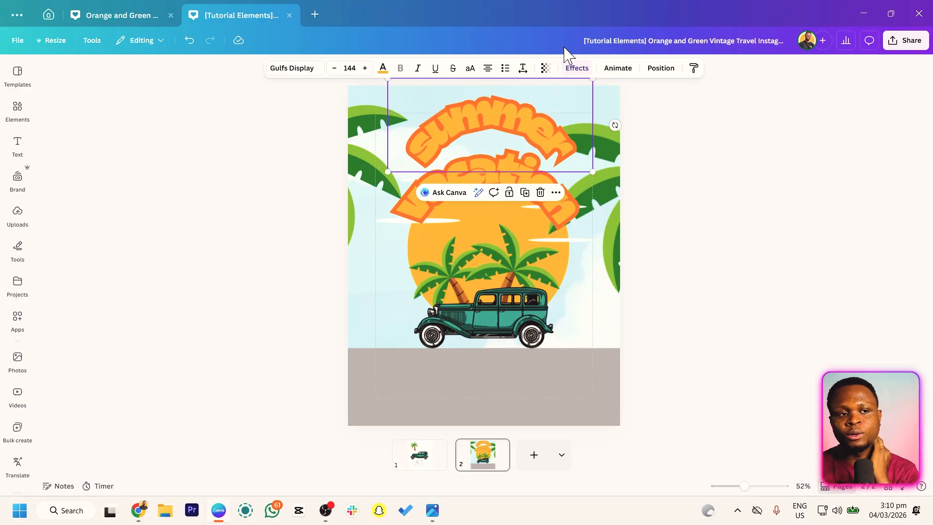
left_click(576, 68)
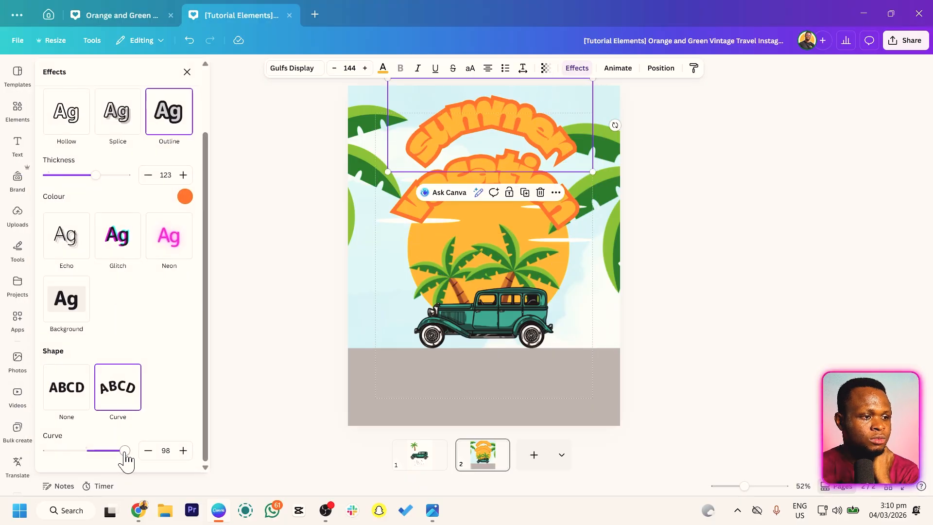
left_click_drag(124, 452, 119, 451)
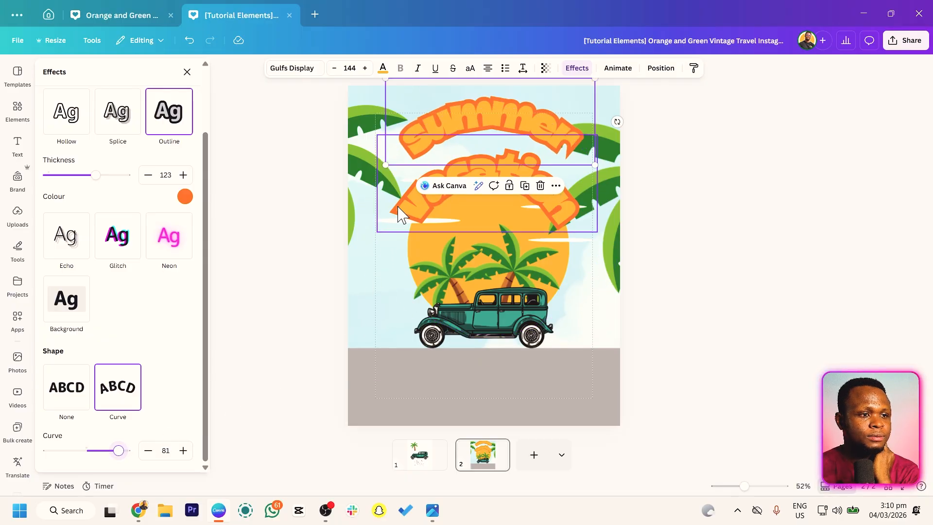
Step: Move the vacation heading up tightly beneath the summer heading and centre it horizontally on the page
left_click_drag(398, 214, 396, 184)
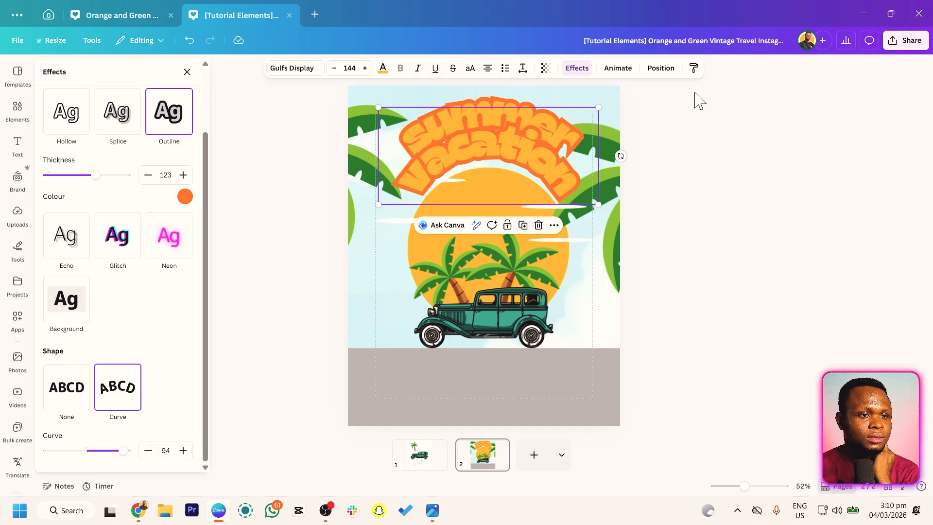
left_click(652, 58)
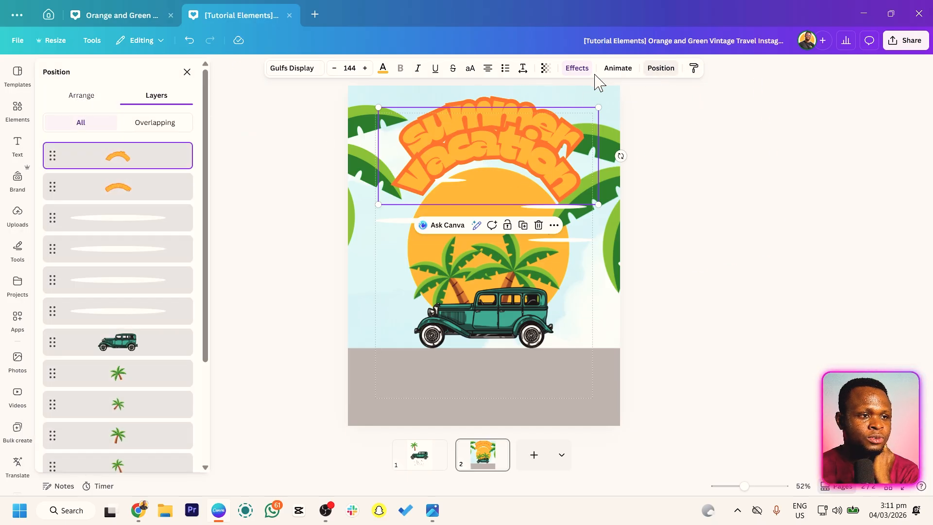
left_click(92, 94)
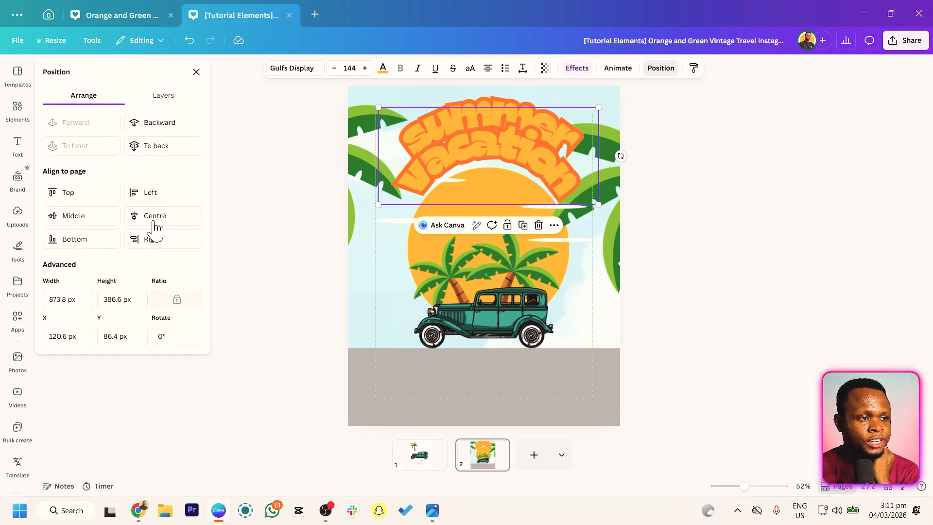
left_click(160, 216)
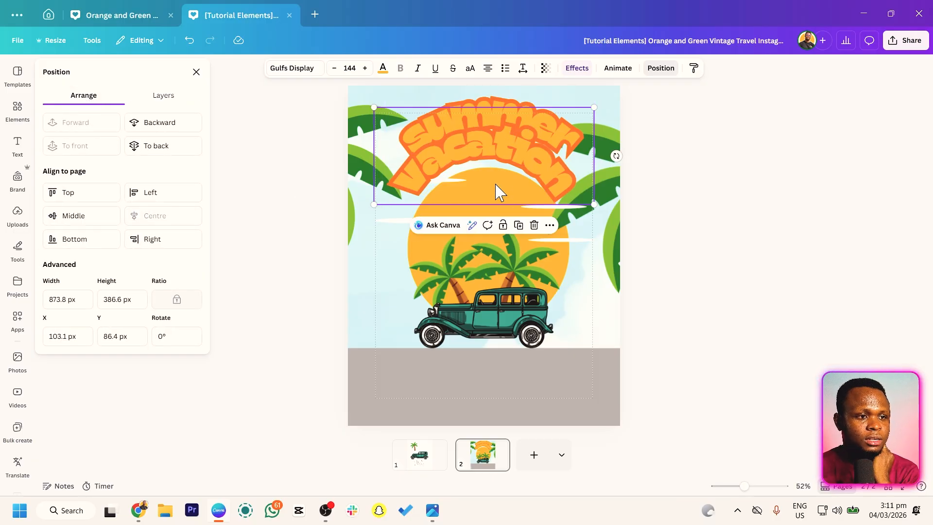
Step: Centre the sun circle horizontally on the page and check the car's alignment
left_click(414, 251)
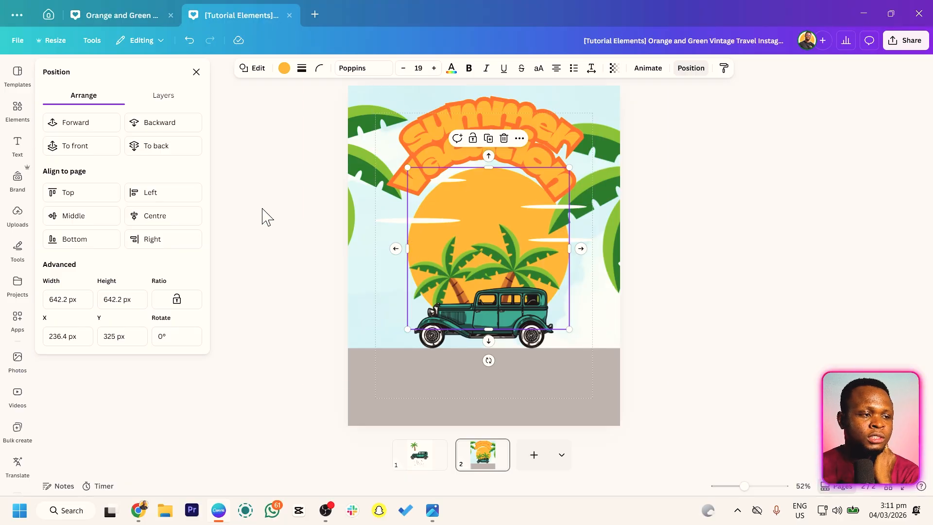
left_click(168, 216)
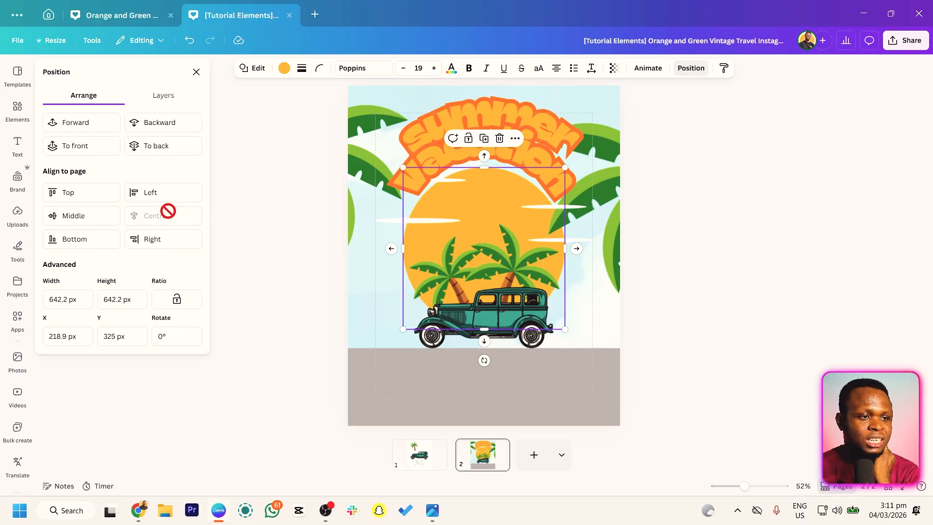
left_click(519, 345)
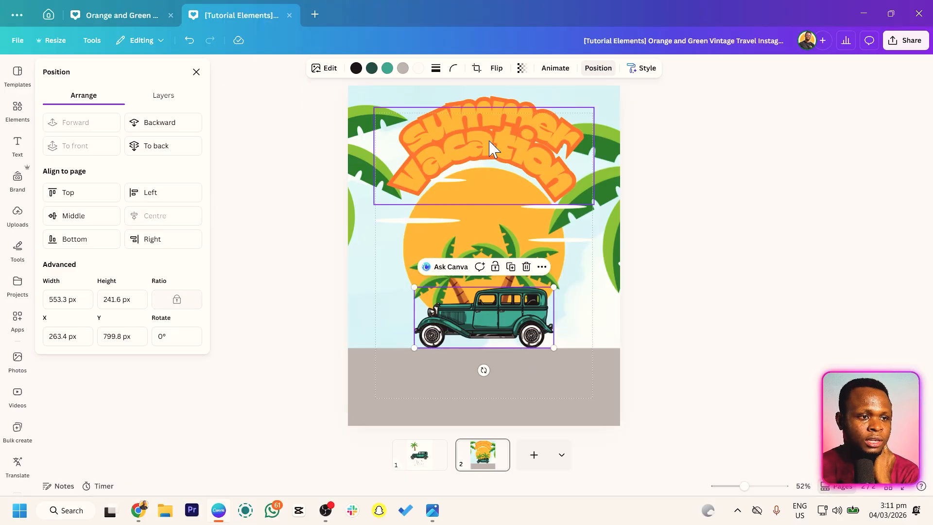
Step: Set the vacation heading's curve to 85
left_click(429, 183)
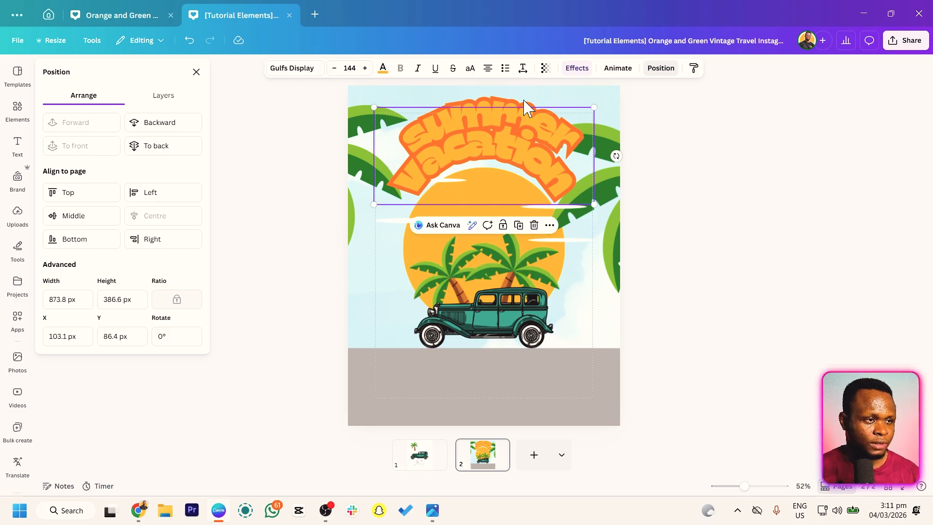
left_click(578, 69)
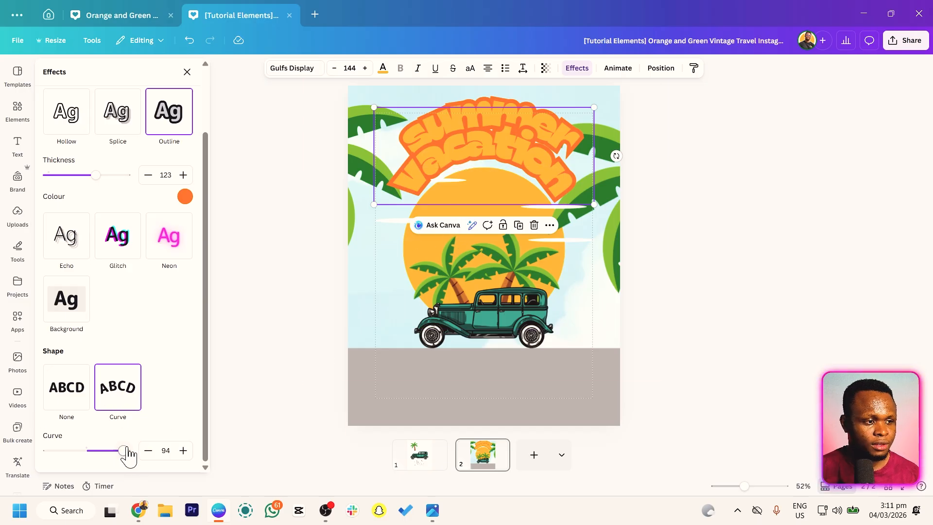
left_click_drag(126, 450, 119, 450)
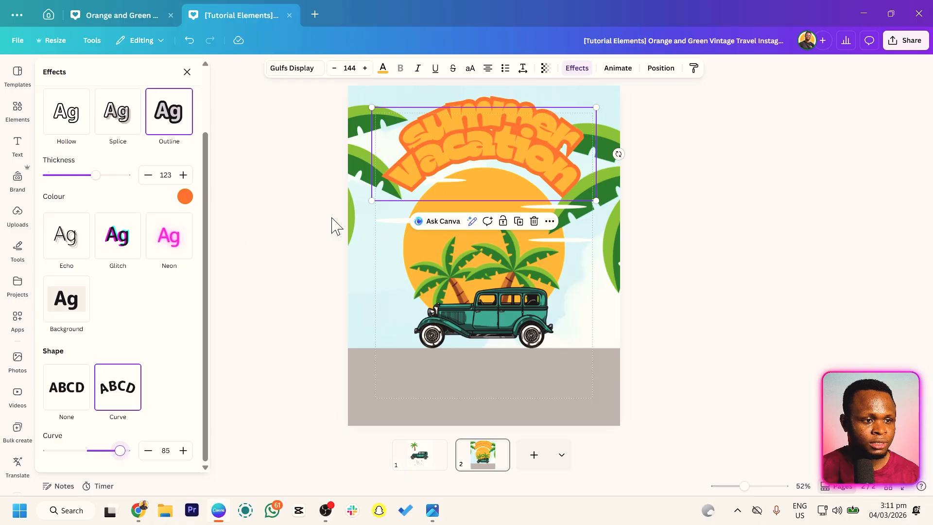
Step: Move all the elements down together, and shift the sky image back up to cover the page's top edge
left_click_drag(297, 99, 639, 330)
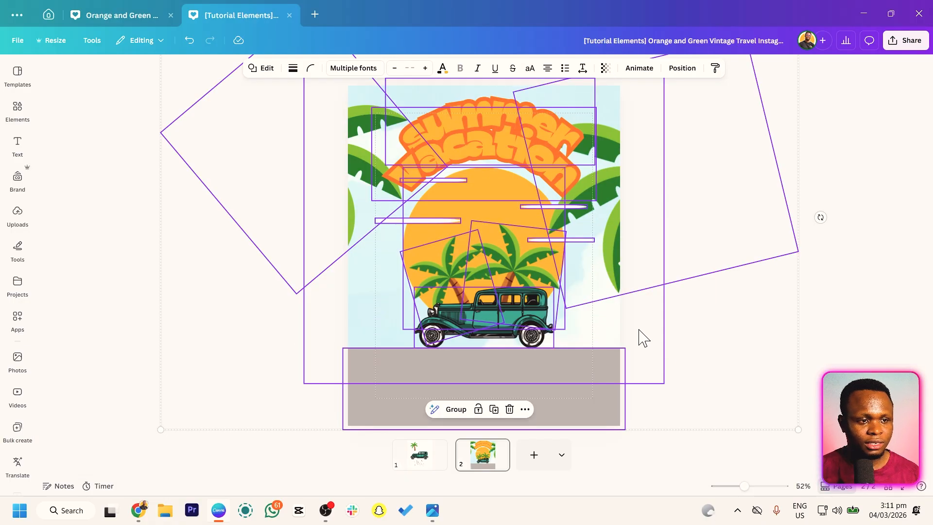
left_click_drag(590, 290, 590, 317)
left_click(651, 212)
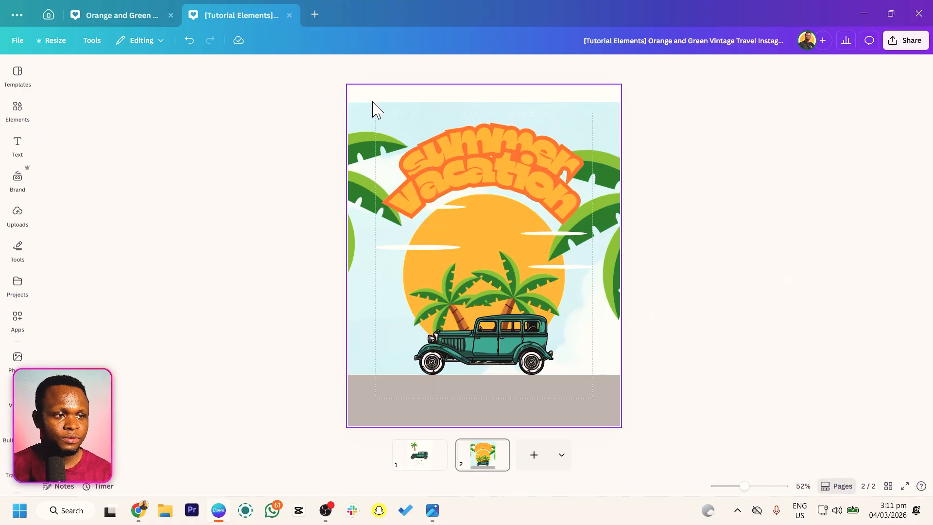
left_click_drag(368, 335, 374, 313)
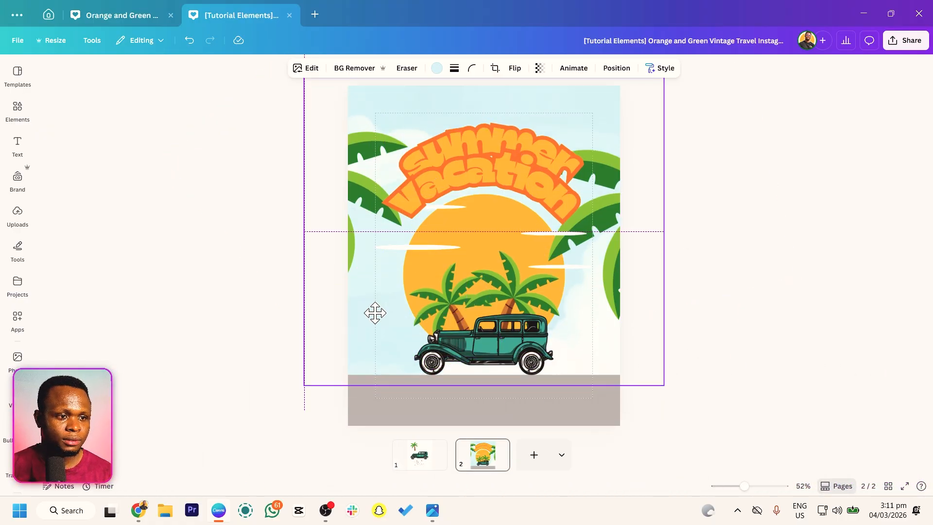
Step: Nudge the summer heading slightly up and left, and set its curve to 76
left_click_drag(510, 133, 500, 122)
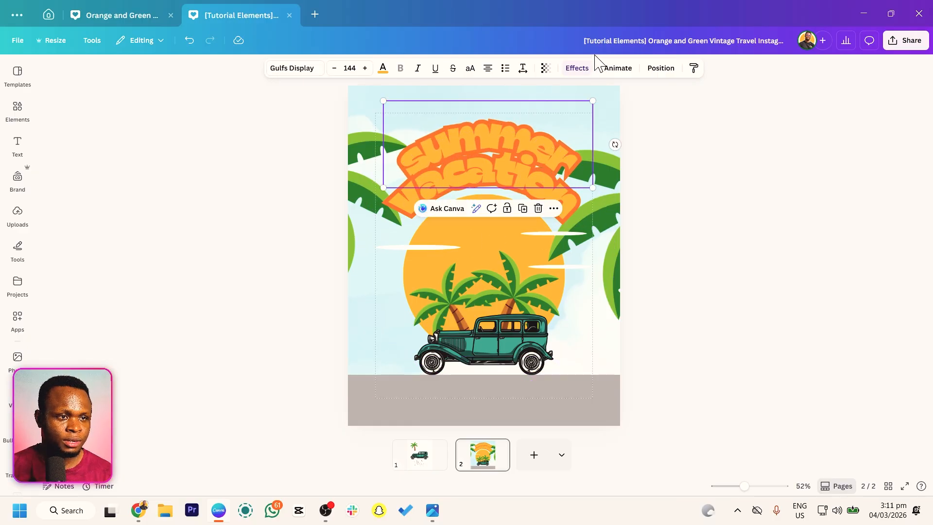
left_click(577, 68)
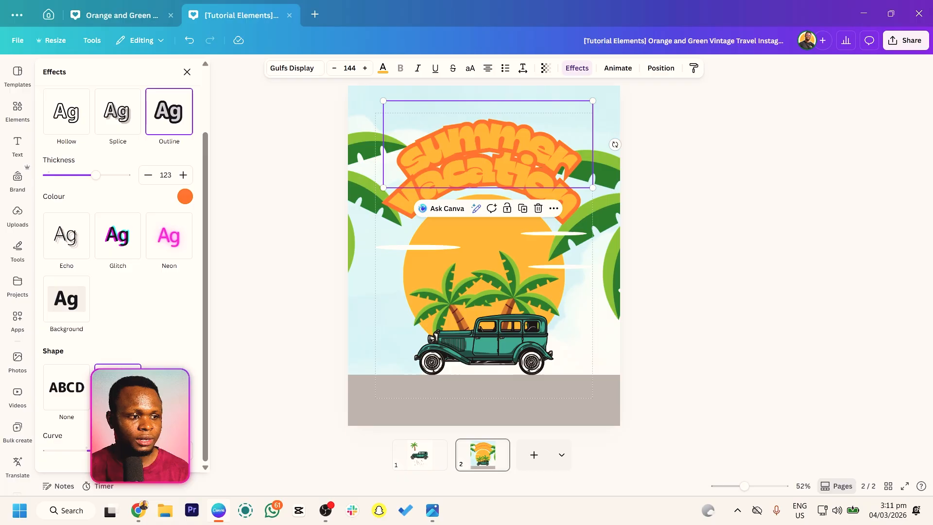
left_click_drag(119, 450, 117, 450)
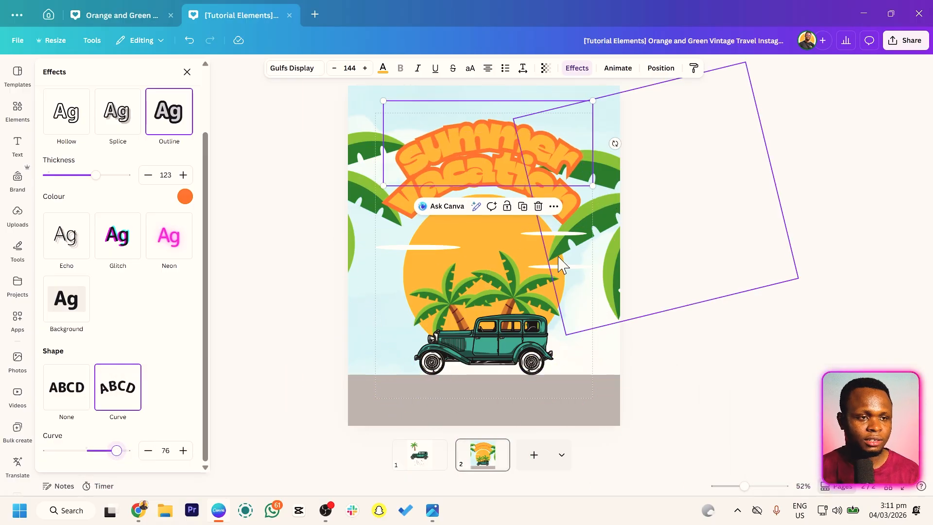
left_click_drag(591, 224, 614, 216)
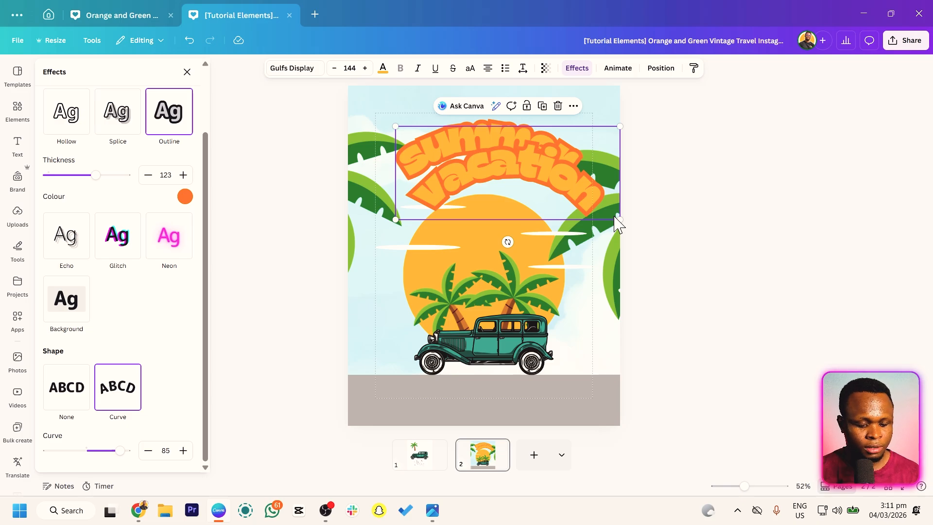
key("ctrl+z")
key("Escape")
Step: Raise the large palm at the page's right edge and bring the left-edge palm to the front of all layers
left_click_drag(613, 277, 618, 243)
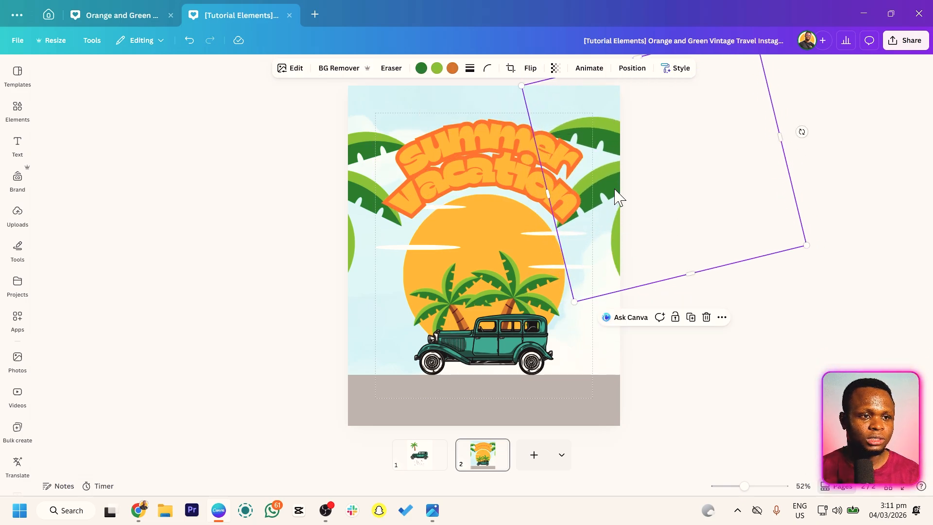
right_click(359, 199)
mouse_move(460, 292)
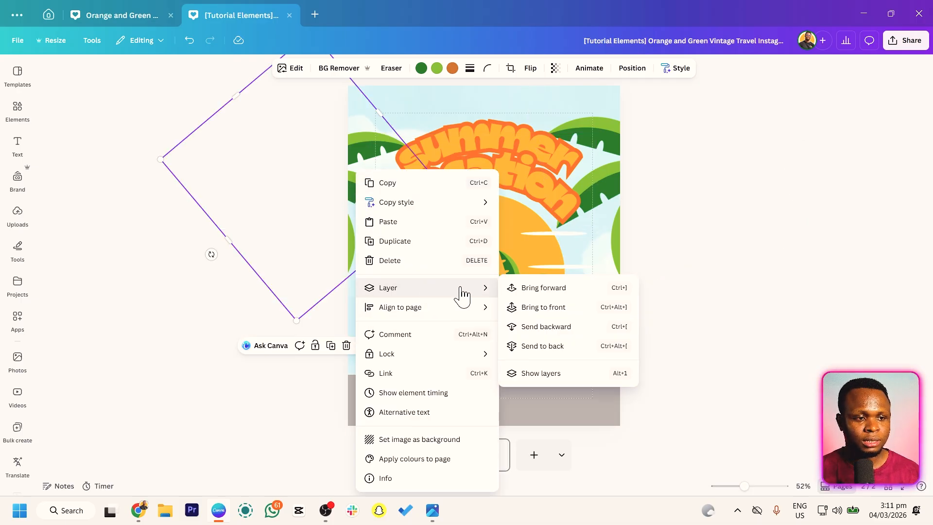
left_click(548, 373)
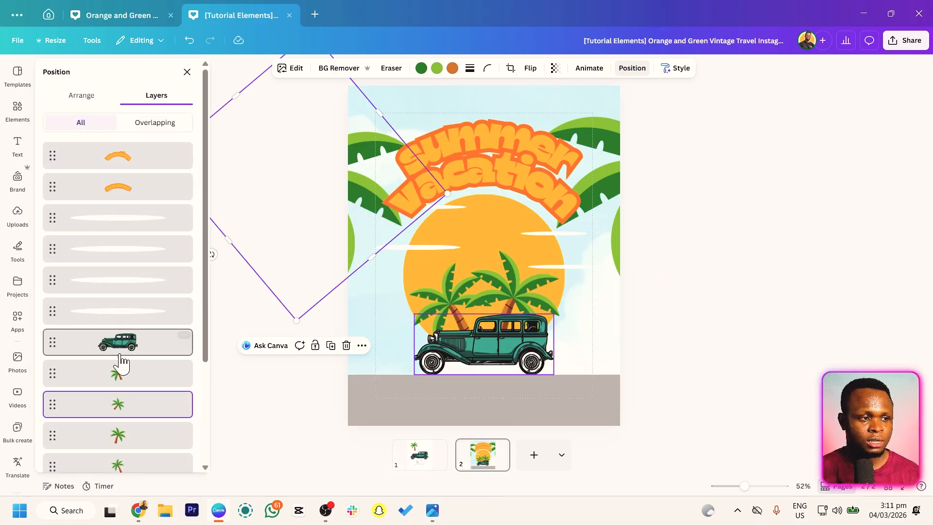
left_click_drag(120, 410, 133, 150)
Step: Bring the right-edge palm to the front of all layers and shift it slightly up and outward
left_click(608, 164)
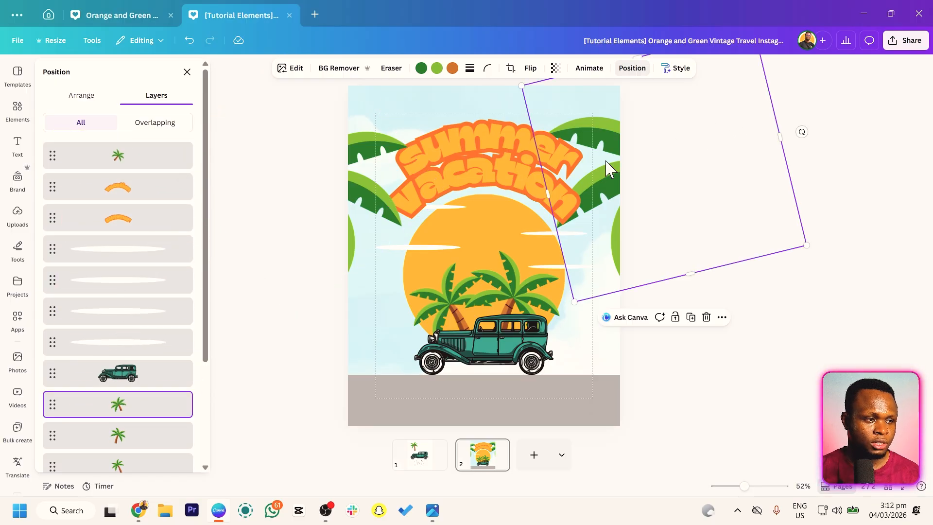
left_click_drag(99, 412, 118, 153)
left_click_drag(611, 180, 625, 174)
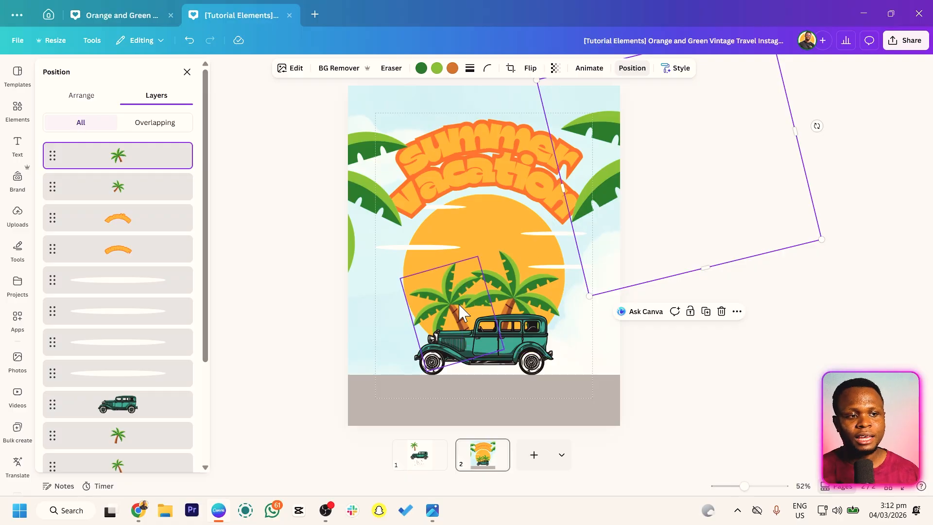
Step: Enlarge the right-hand palm behind the car and undo the last adjustment
left_click(513, 281)
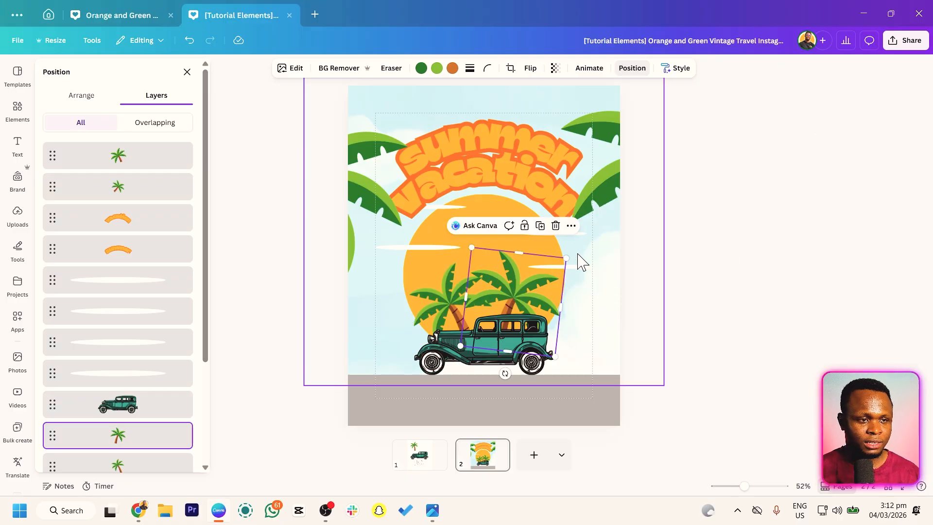
mouse_move(566, 258)
left_mouse_down()
mouse_move(591, 238)
mouse_move(573, 250)
left_mouse_up()
key("ctrl+z")
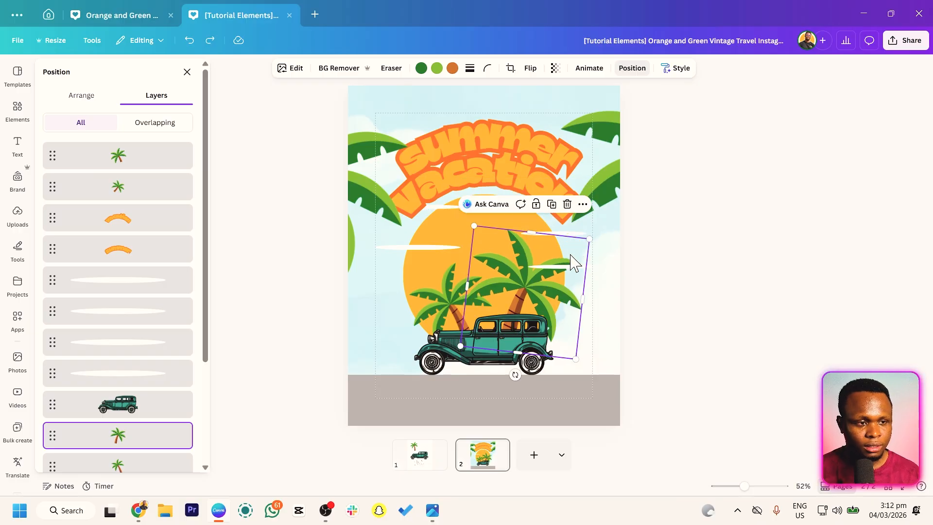
Step: Enlarge the smaller left-hand palm behind the car slightly
left_click(446, 290)
left_click_drag(399, 279, 395, 275)
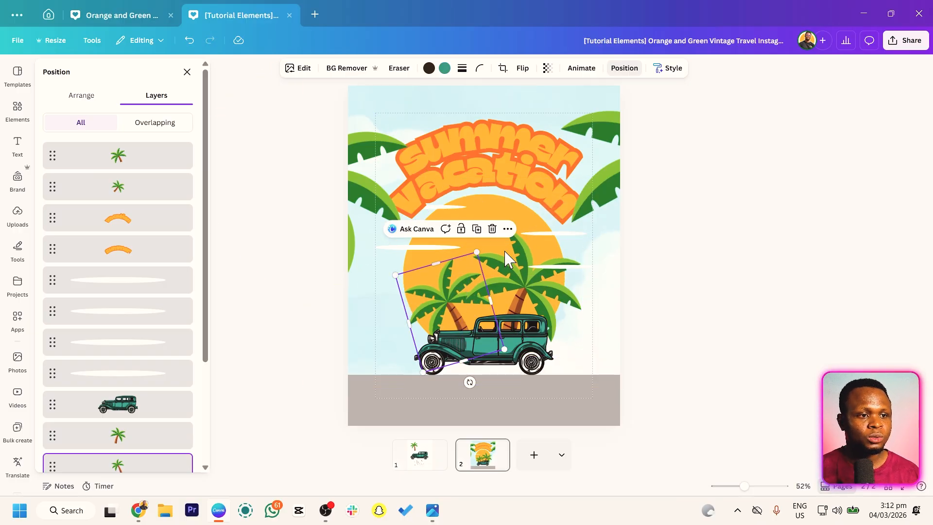
Step: Recolour the car's teal body areas with the orange document colour
left_click(516, 368)
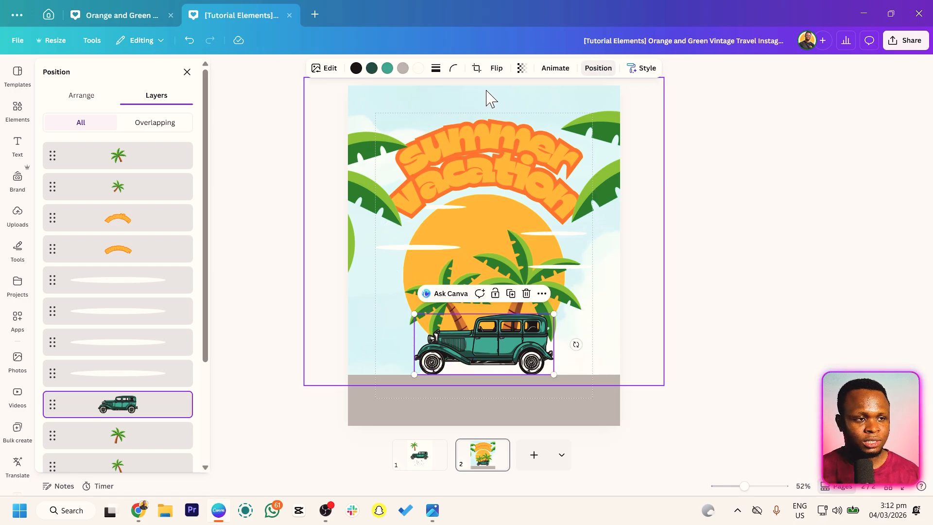
left_click(388, 69)
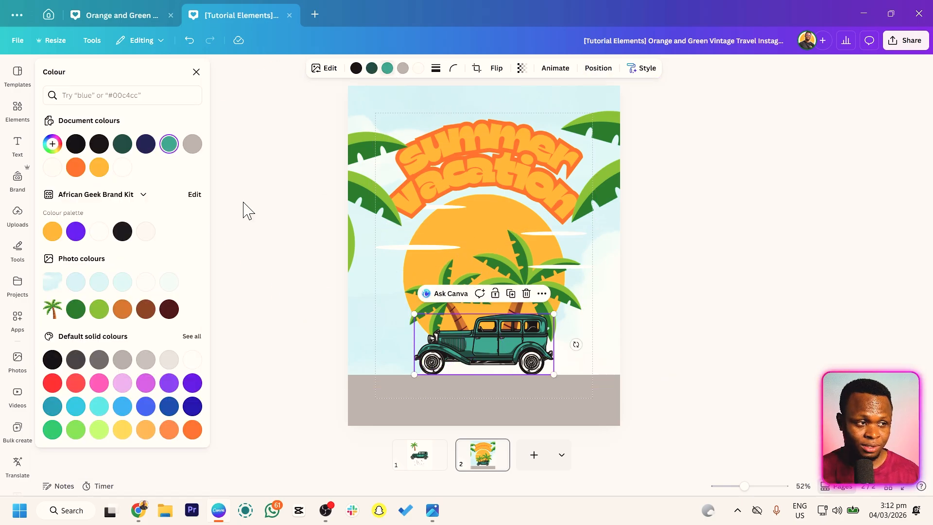
left_click(75, 167)
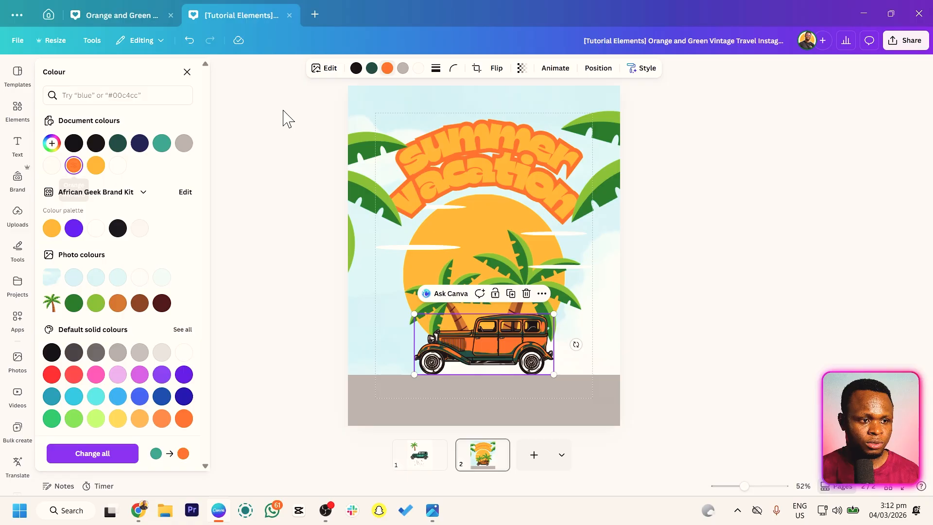
Step: Recolour the car's dark green areas with a custom darker orange, #C65900
left_click(370, 71)
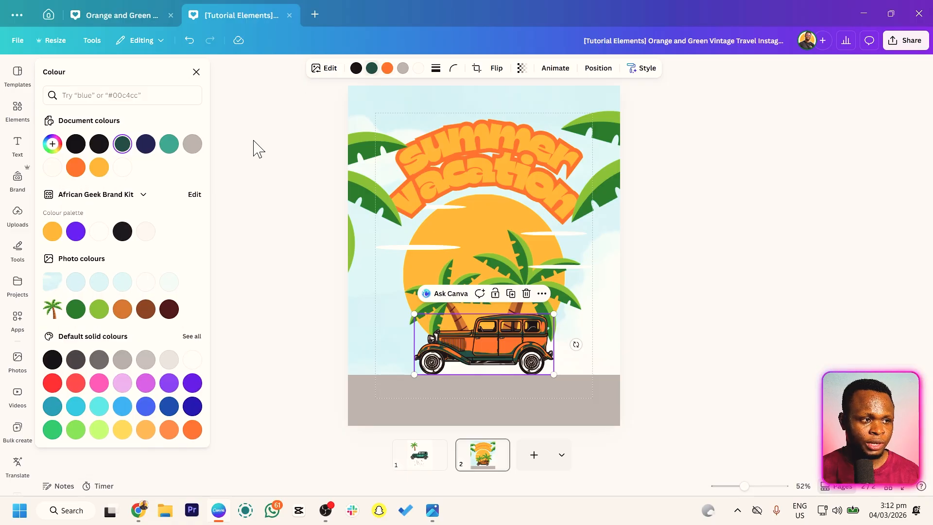
left_click(99, 168)
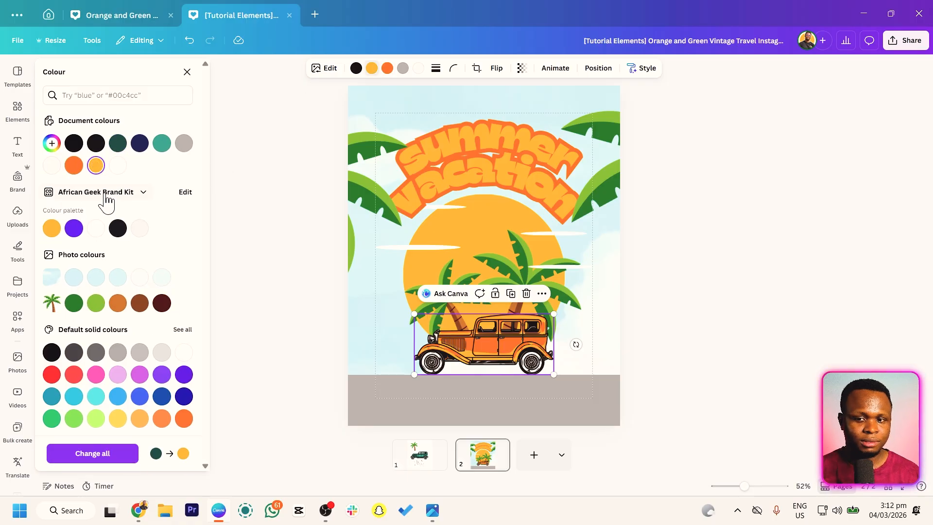
left_click(74, 164)
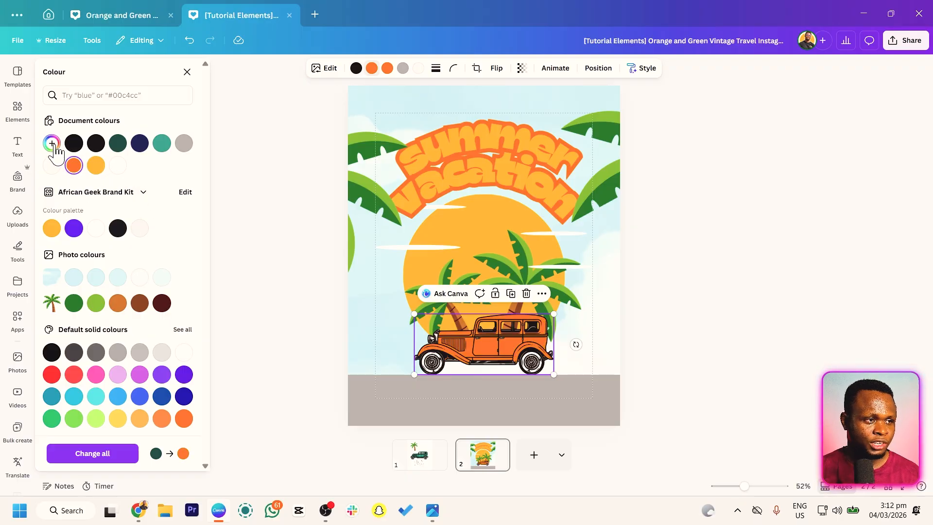
left_click(52, 144)
left_click_drag(181, 169, 196, 185)
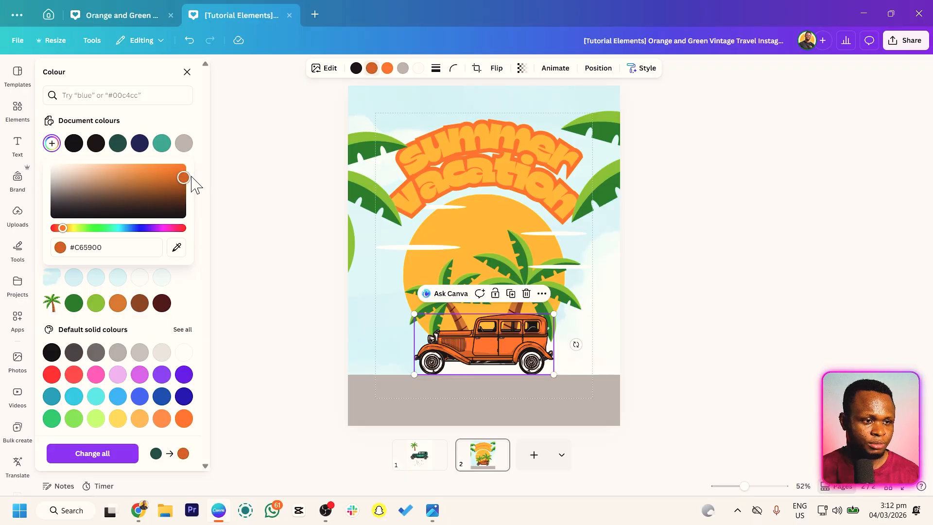
left_click(272, 345)
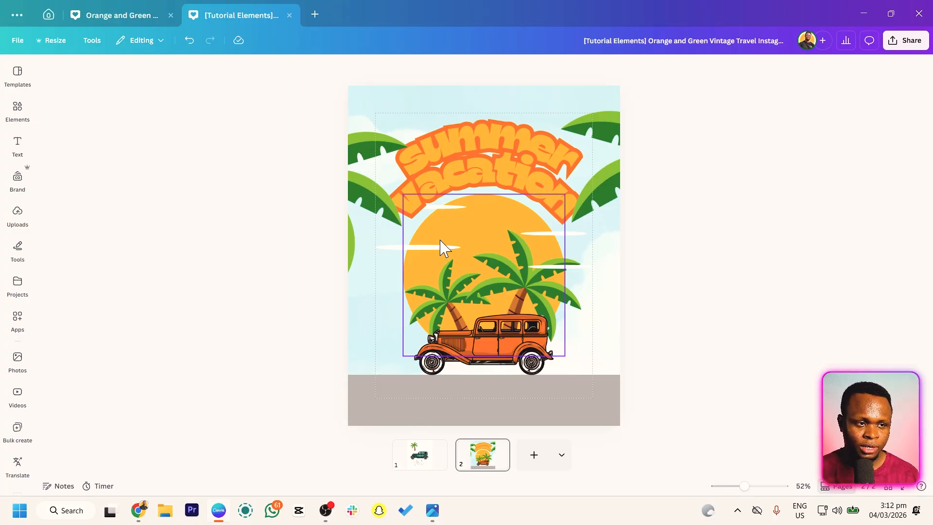
Step: Duplicate the left white cloud streak and place the copy along the ground strip's upper edge beneath the car
left_click(416, 248)
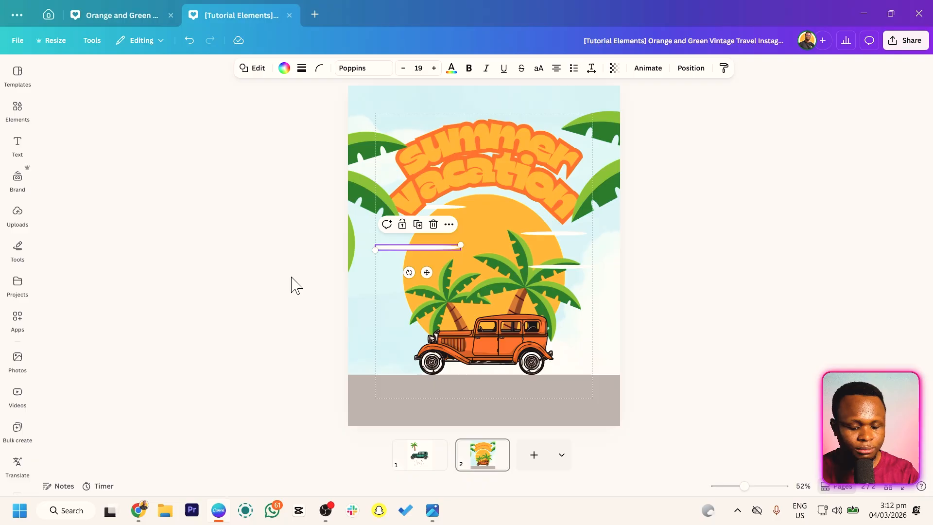
key("ctrl+d")
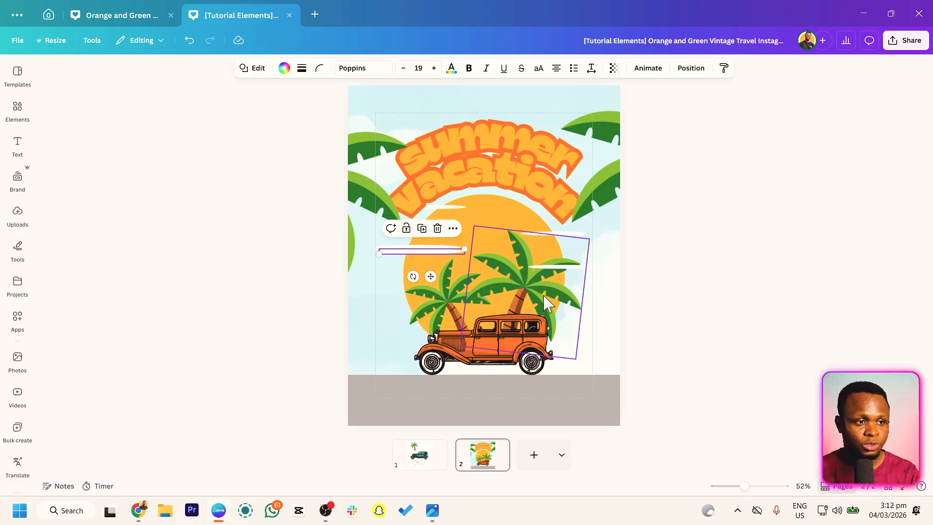
left_click_drag(430, 275, 457, 401)
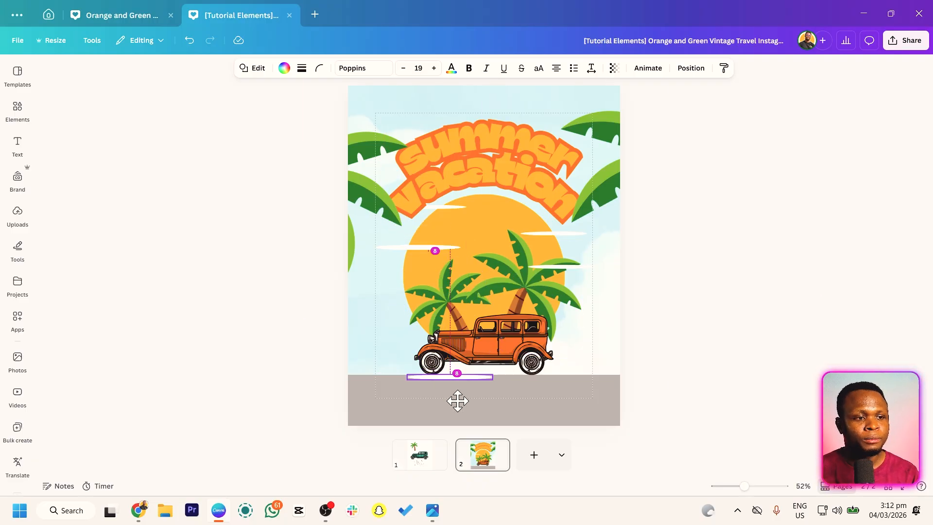
Step: Colour the copied streak black and stretch it across the full page width beneath the car's wheels
left_click(284, 68)
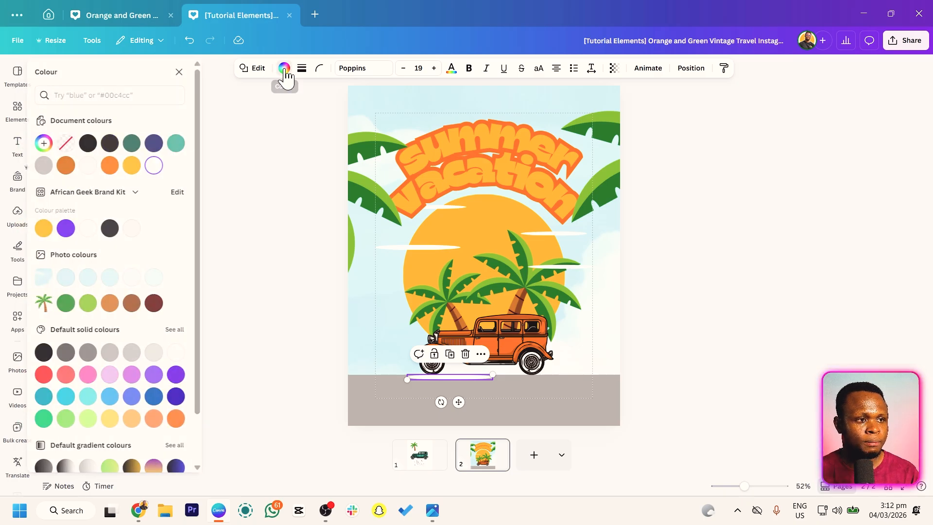
left_click(96, 143)
left_click_drag(494, 375, 680, 375)
left_click_drag(545, 376, 491, 401)
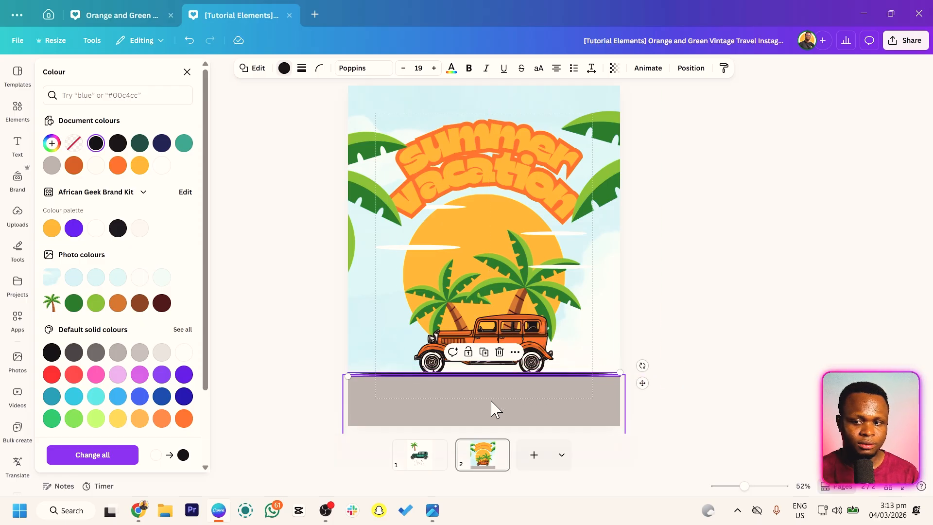
Step: Recolour the grey ground strip with the yellow-orange used for the sun
left_click(493, 407)
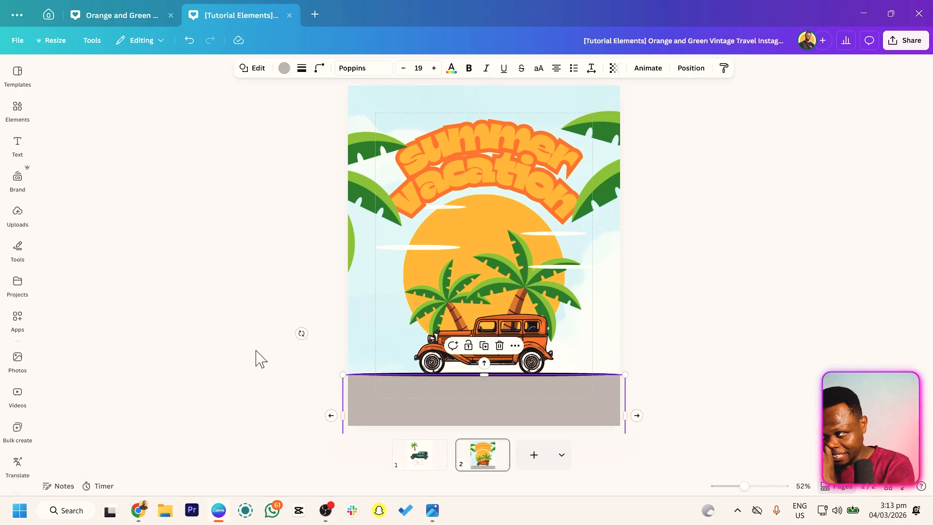
left_click(483, 415)
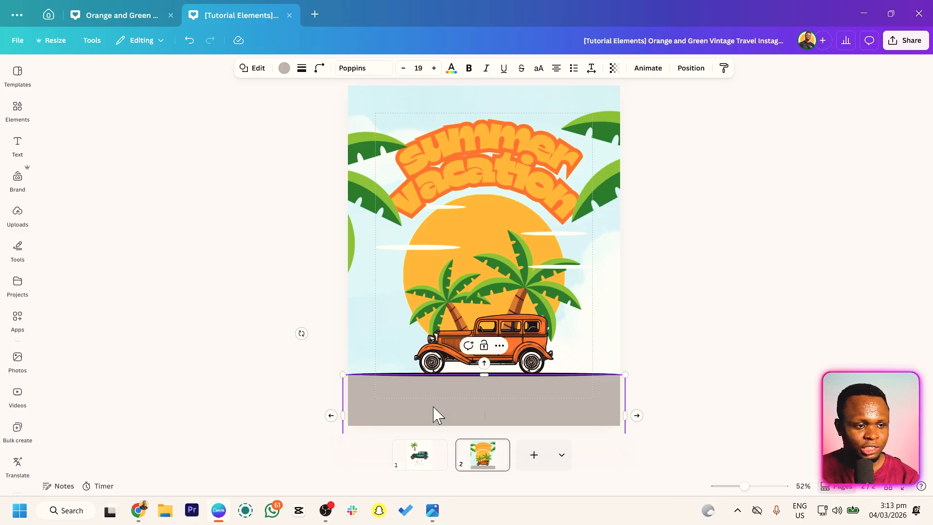
left_click(285, 69)
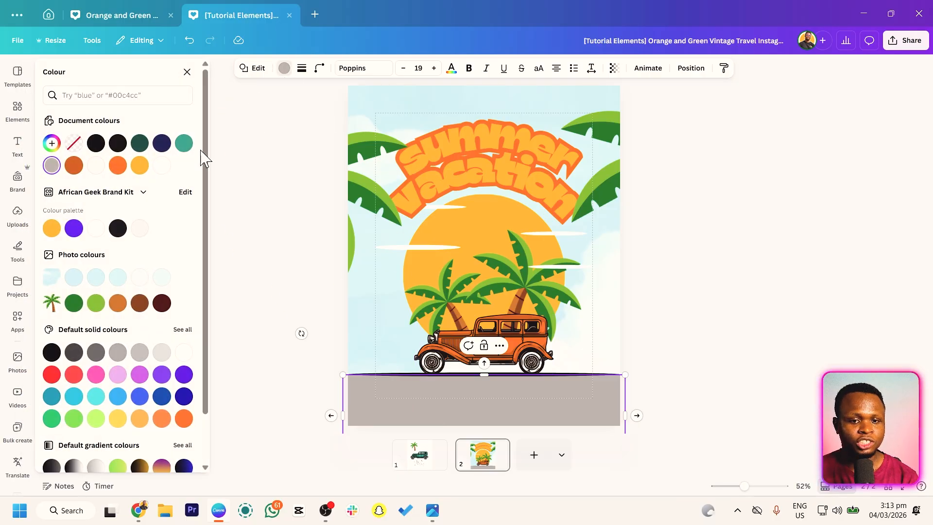
left_click(139, 166)
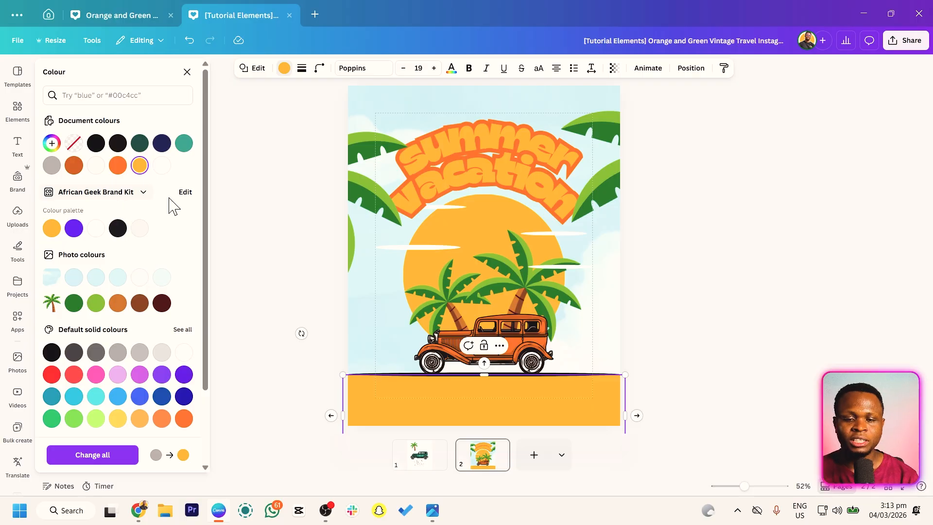
left_click(294, 369)
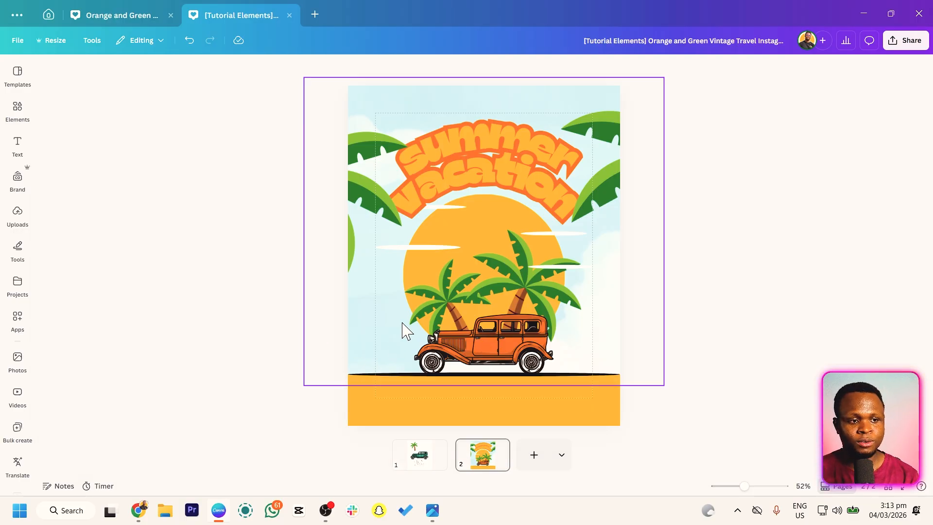
Step: Bring the flock of birds onto the design and place it over the sun's upper part, overlapping the heading
left_click(422, 468)
left_click_drag(477, 376, 482, 231)
left_click(283, 293)
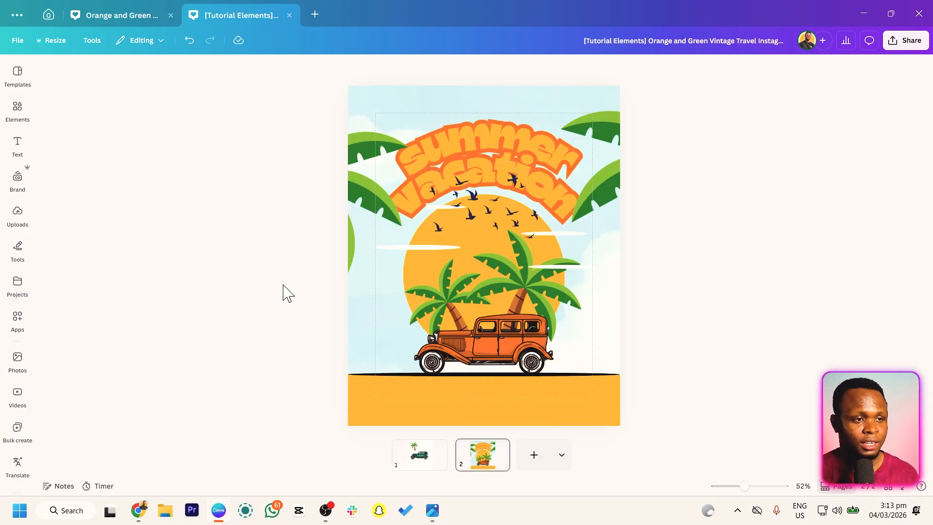
Step: Shift the lower white cloud streak beside the large palm slightly up and outward
scroll(283, 293, "up", 5)
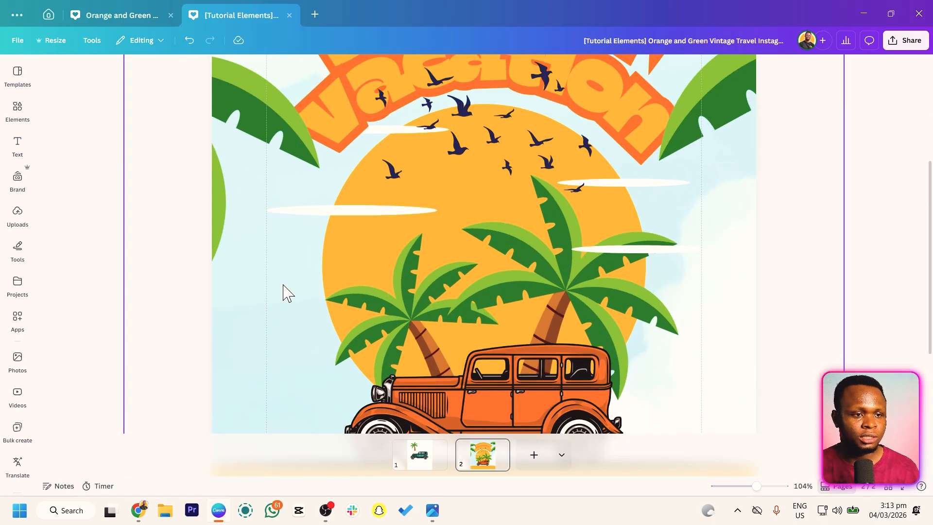
scroll(283, 293, "down", 1)
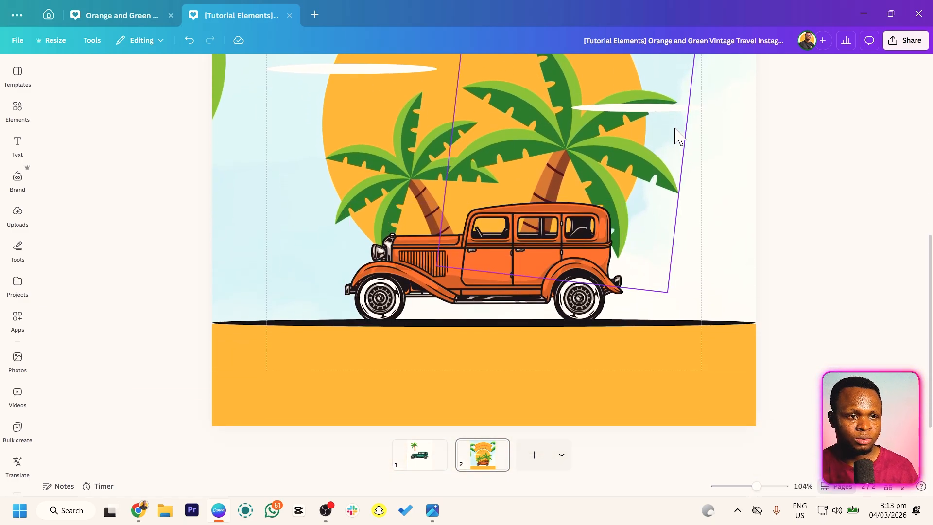
left_click(676, 104)
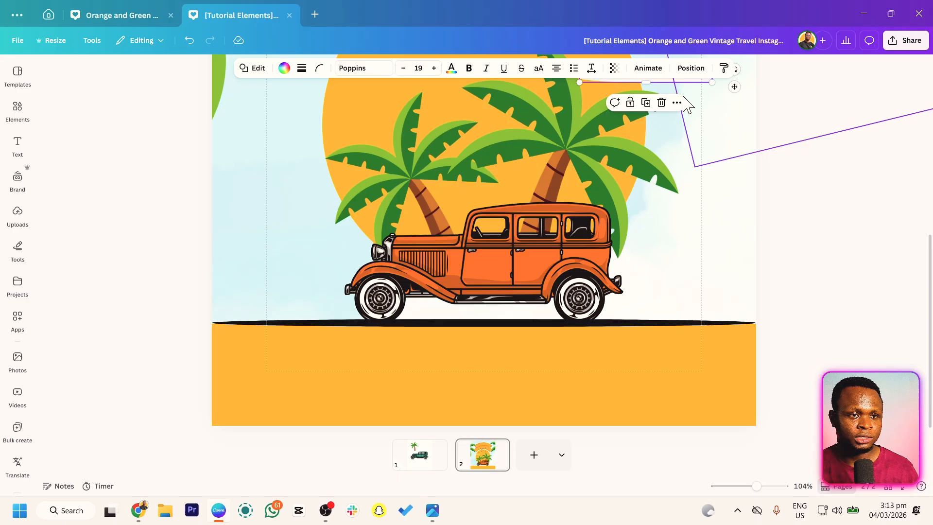
left_click(184, 284)
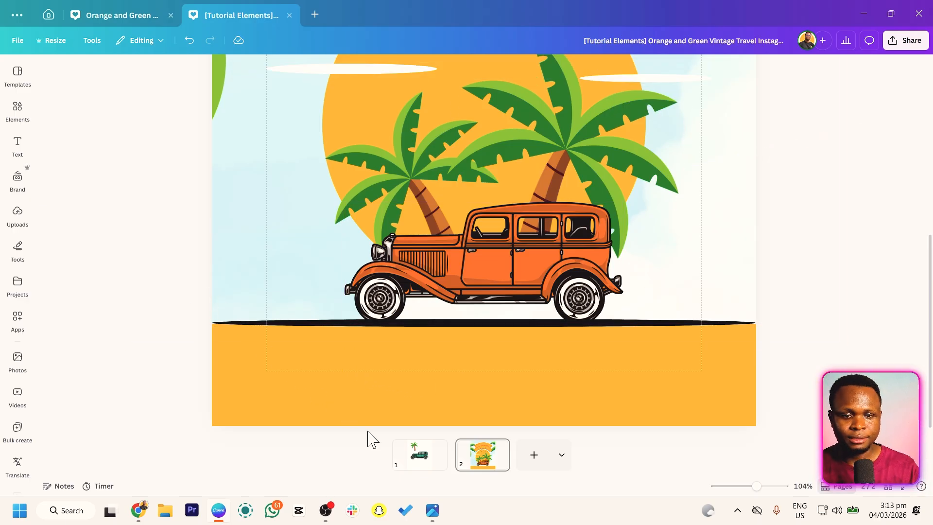
Step: Add a square shape and colour it the dark green of the palm leaves
key("r")
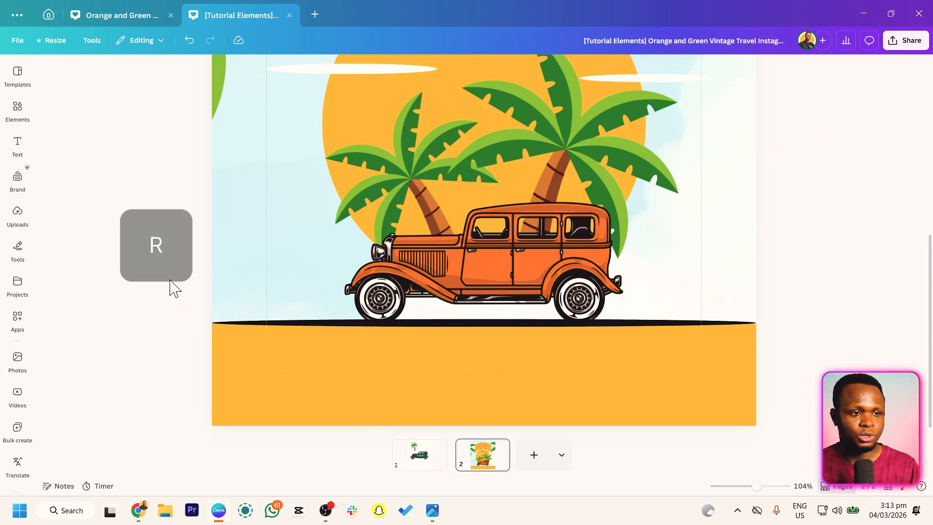
left_click_drag(474, 112, 493, 354)
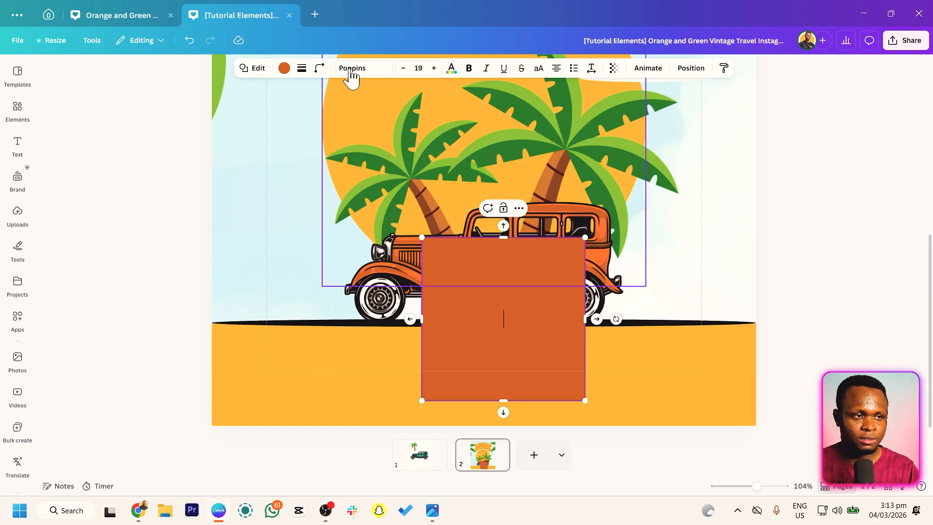
left_click(284, 68)
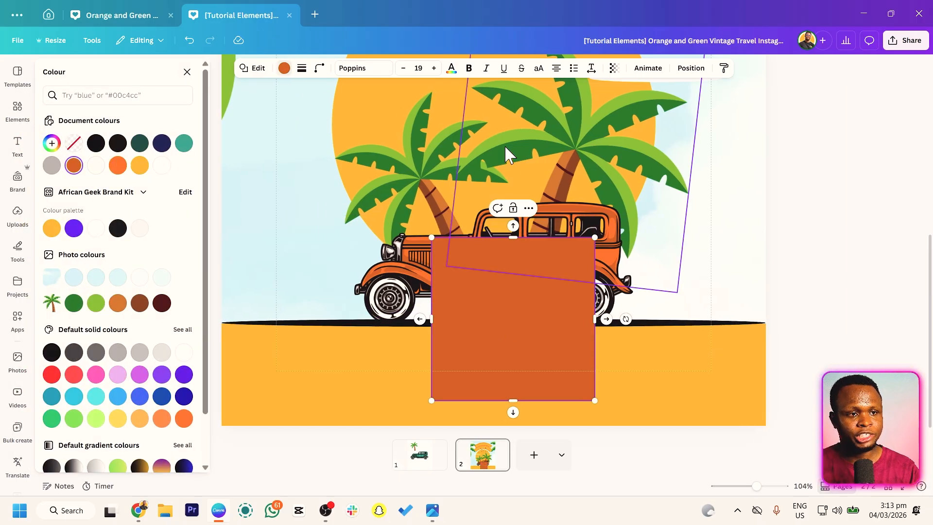
left_click(74, 303)
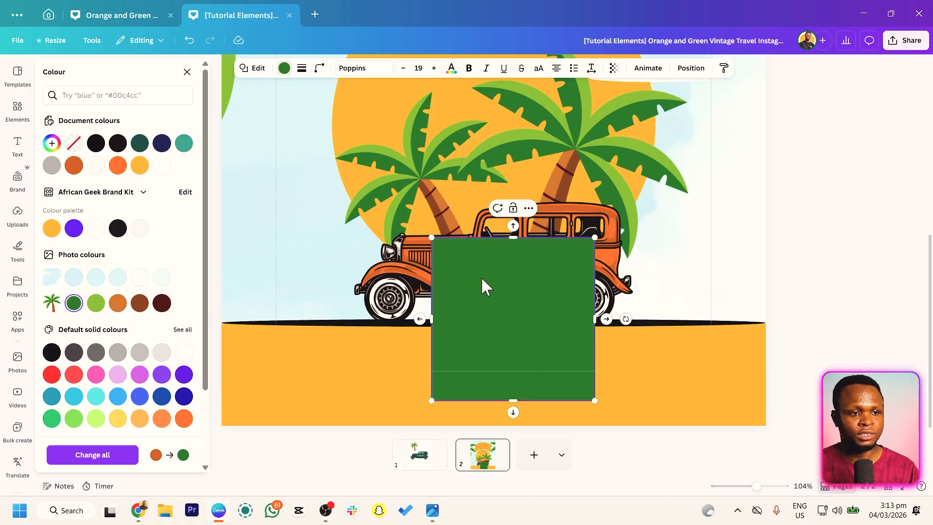
Step: Shorten the green square to a wide rectangle, centre it over the ground strip's upper edge and set corner rounding to 18
left_click_drag(510, 250, 510, 311)
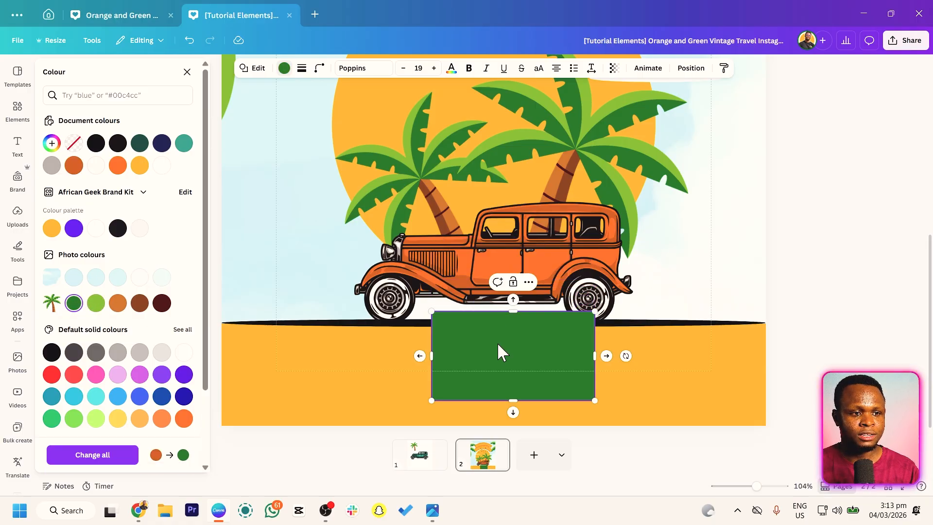
left_click_drag(499, 350, 477, 343)
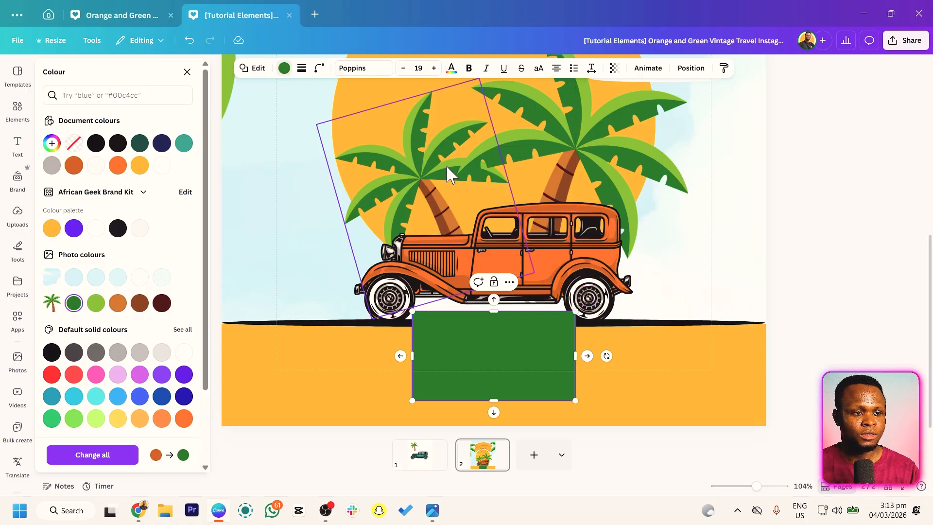
left_click(319, 70)
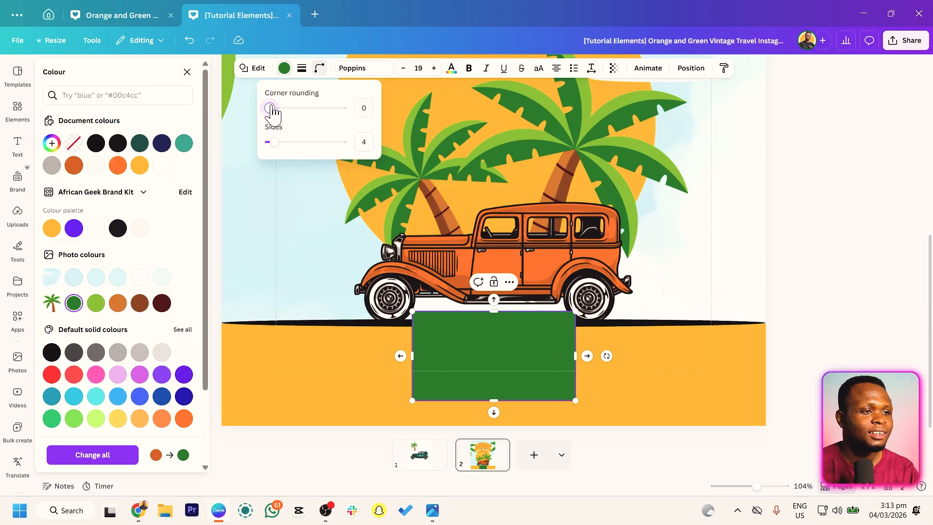
left_click_drag(270, 108, 282, 108)
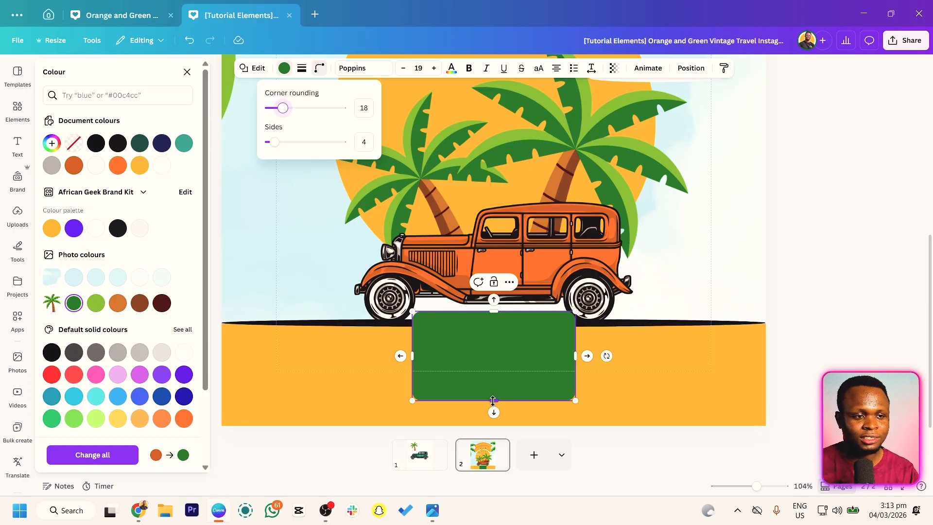
left_click(270, 362)
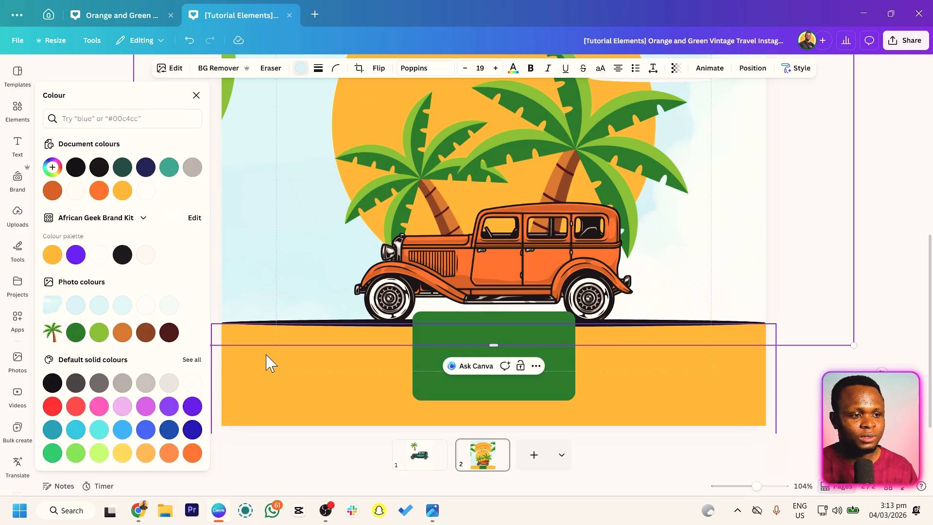
left_click(264, 374)
left_click(868, 301)
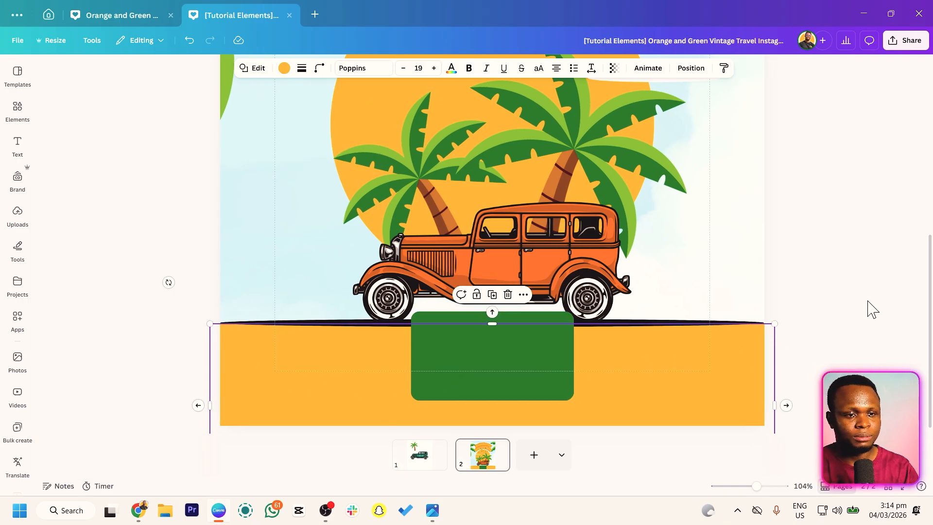
Step: Add a text box on the green badge reading "Wednesday, 4th March 2026" over two lines
key("t")
left_click_drag(492, 270, 490, 357)
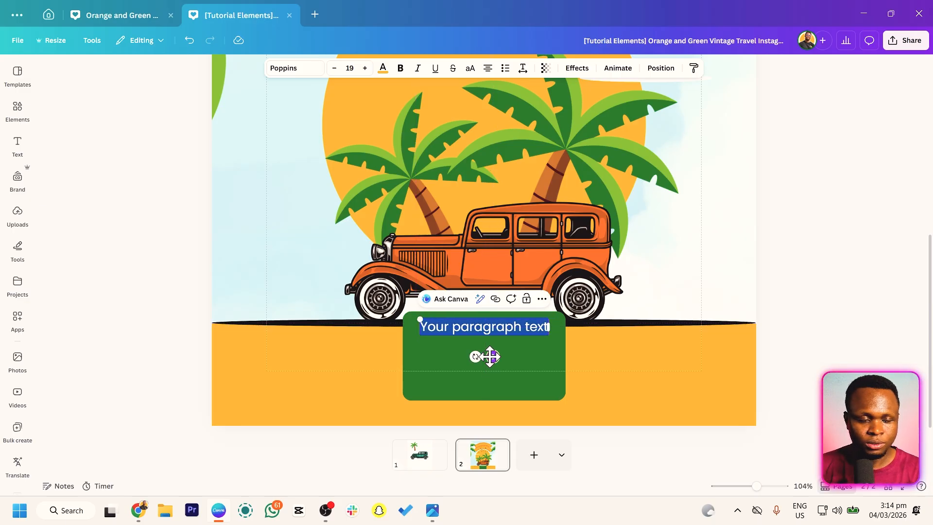
key("Caps_Lock")
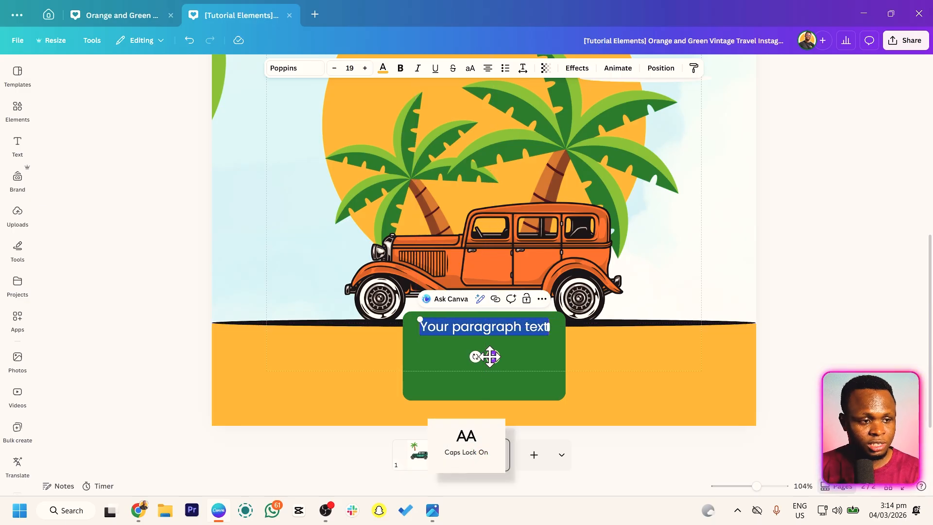
type("WE")
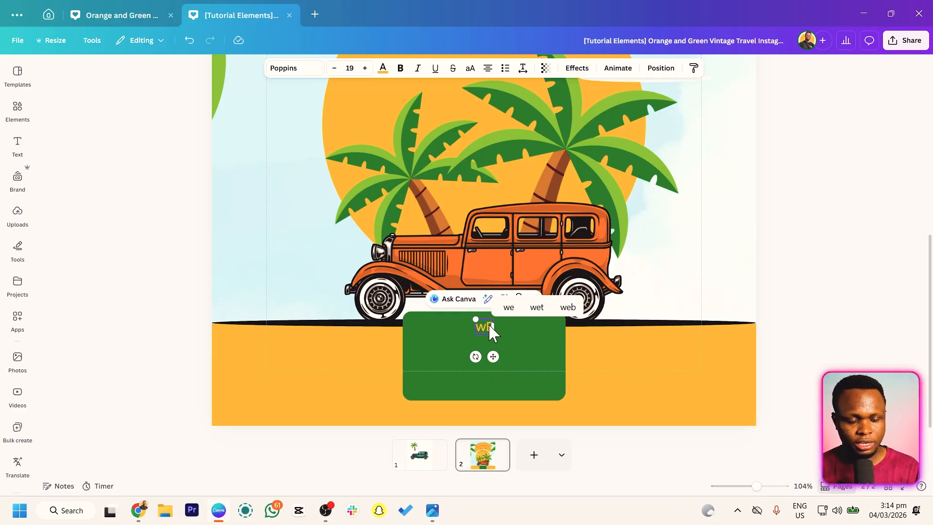
type("dnesday")
key("Return")
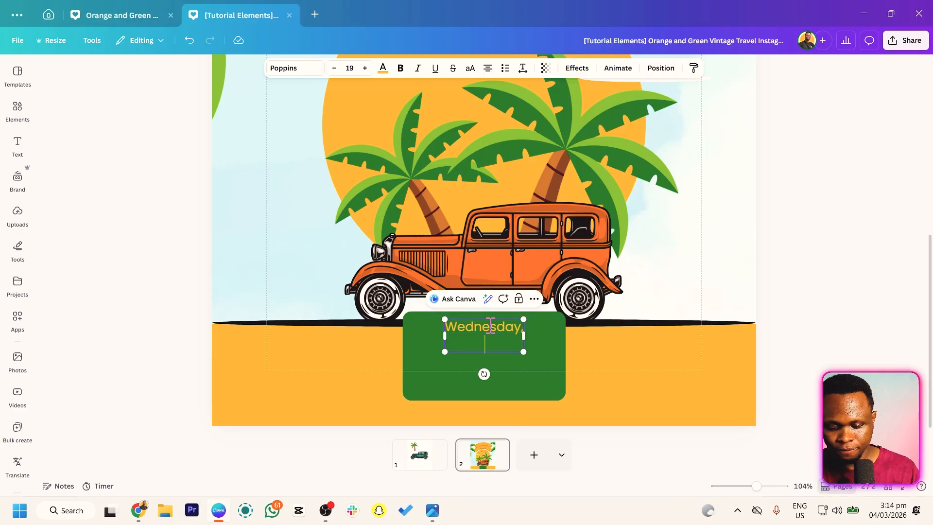
type("4th MArch 202")
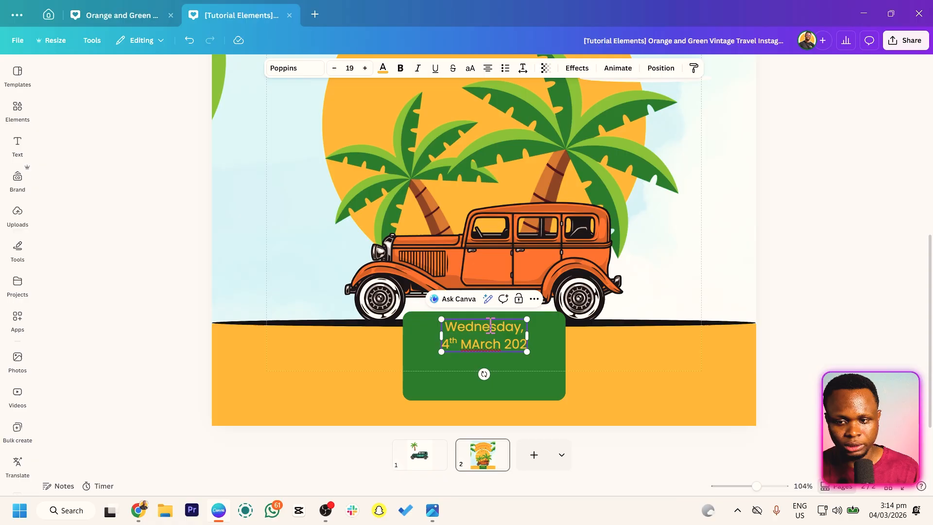
type("6")
Step: Format the date text in uppercase, bold and the off-white colour #FCFAF7
key("ctrl+a")
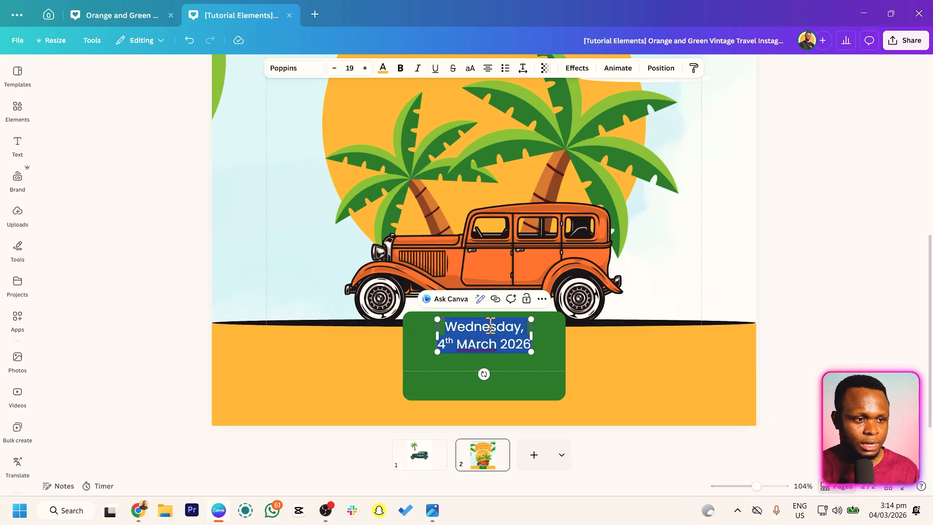
left_click(470, 68)
left_click(383, 68)
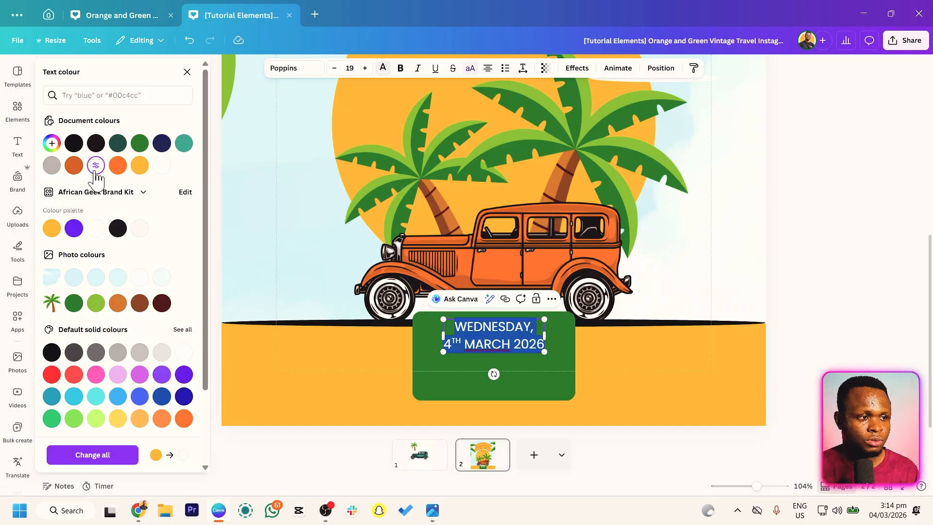
left_click(96, 166)
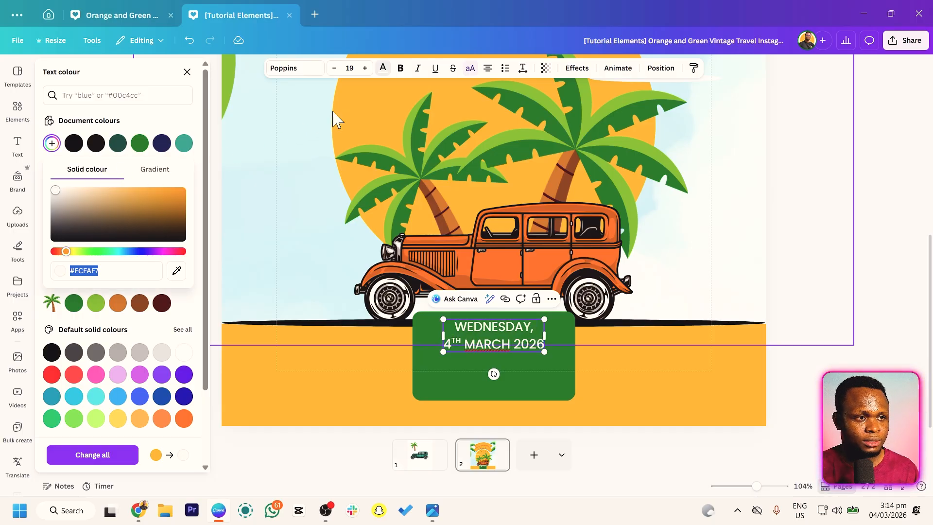
left_click(400, 68)
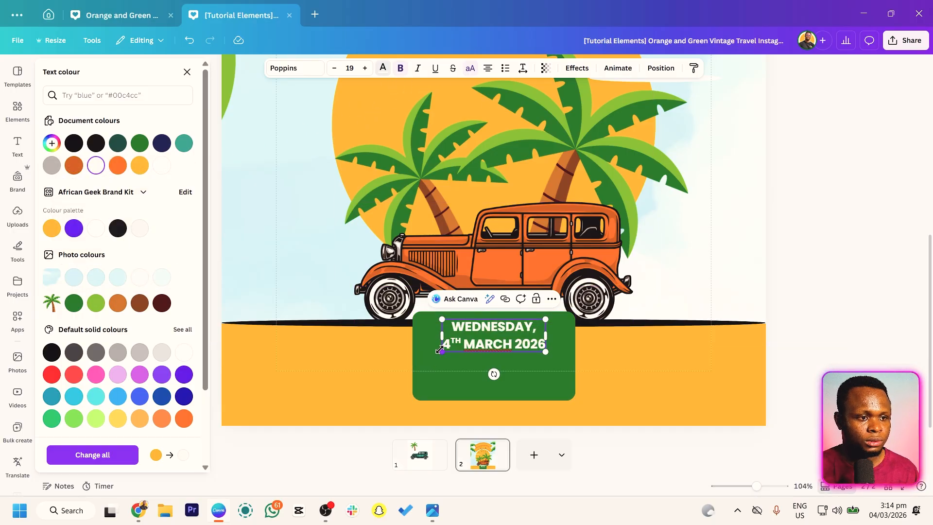
Step: Enlarge the date text to size 25.2 so it fits the badge and tighten its line spacing to 1.01
left_click_drag(440, 349, 417, 360)
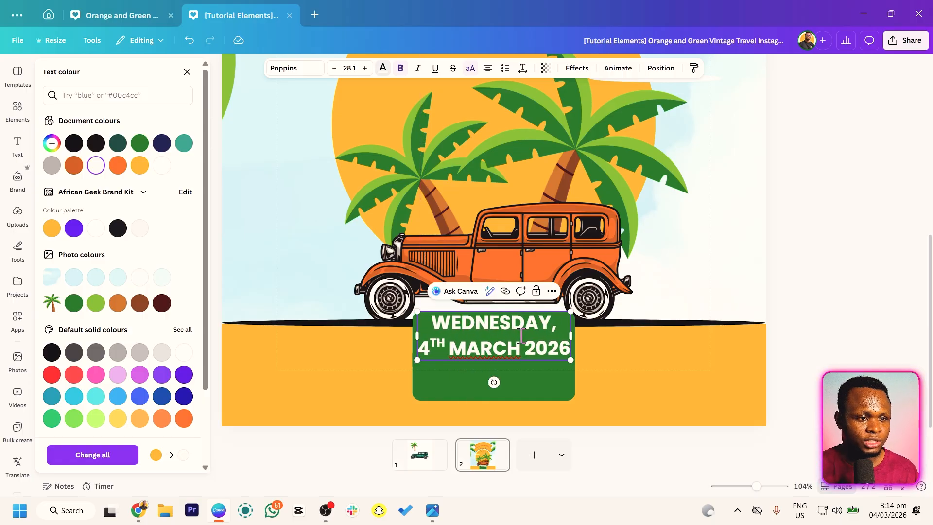
left_click(523, 68)
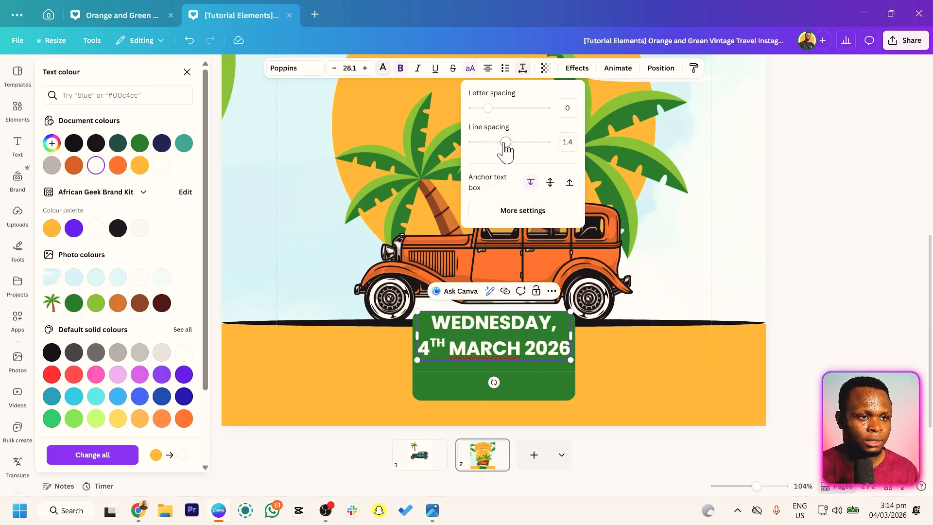
left_click_drag(505, 142, 492, 142)
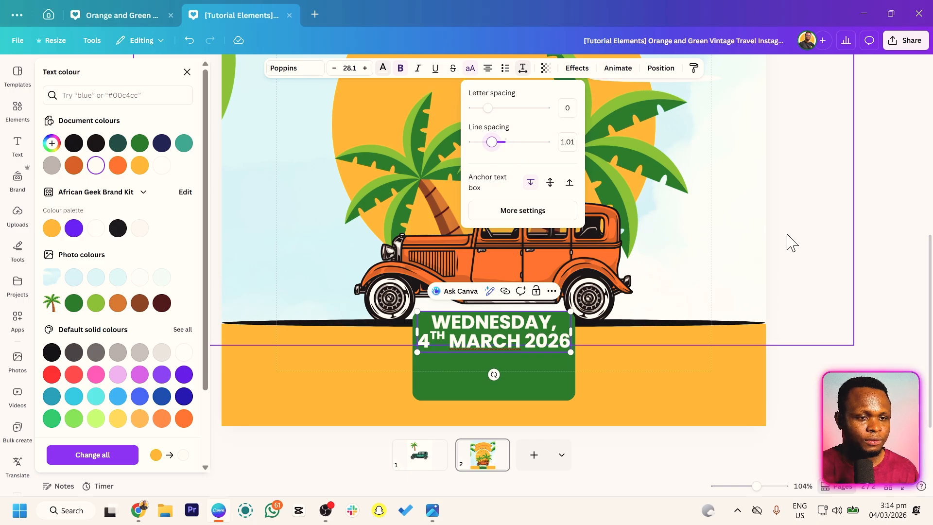
left_click(864, 235)
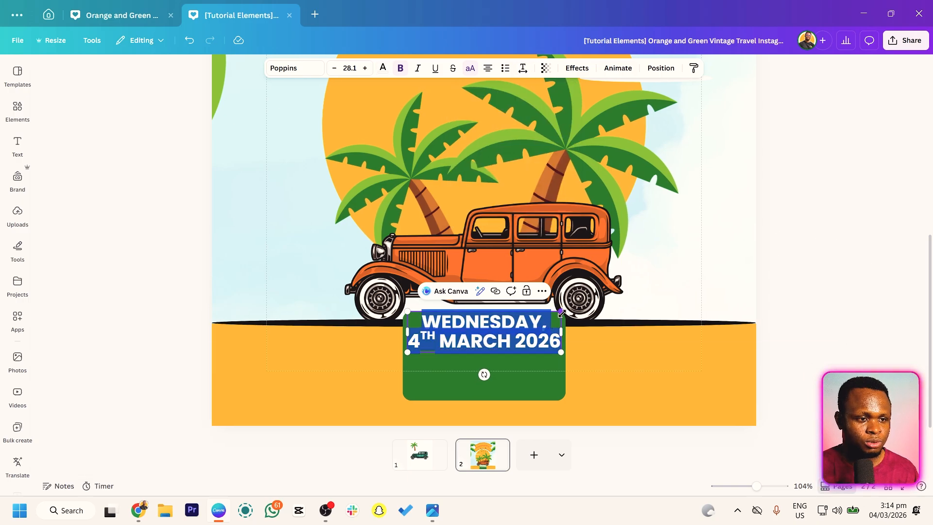
left_click_drag(561, 313, 553, 318)
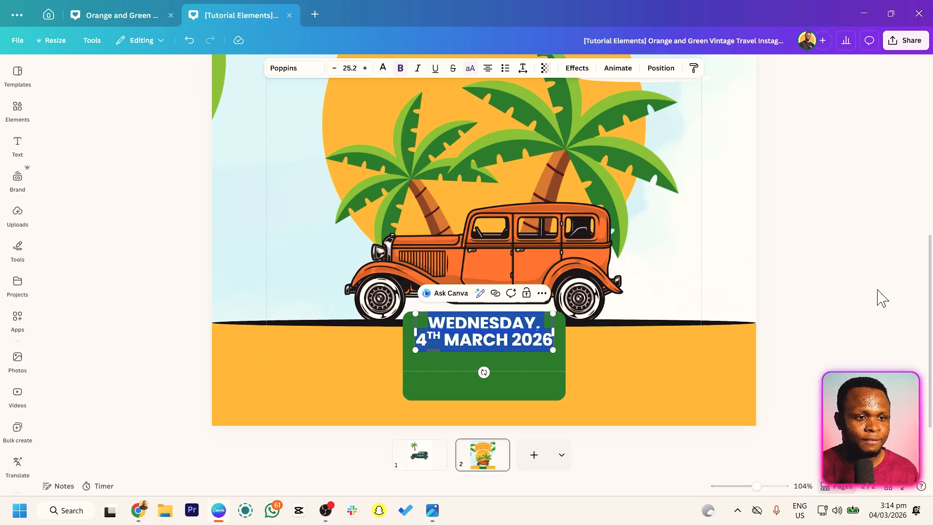
left_click(877, 290)
Step: Duplicate the date text below the original, then remove the copy's uppercase and bold formatting and shrink it to size 20.5
left_click(500, 340)
left_click_drag(500, 340, 516, 383)
key("ctrl+d")
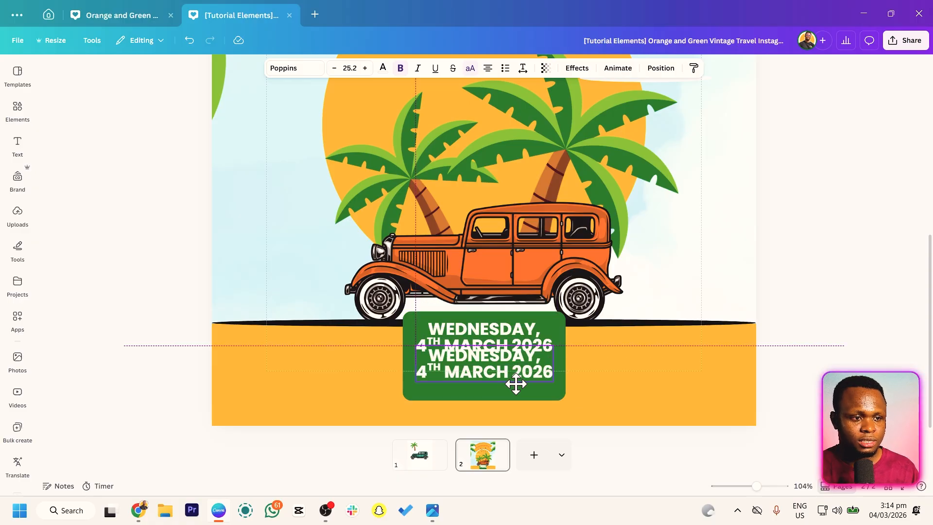
left_click(469, 68)
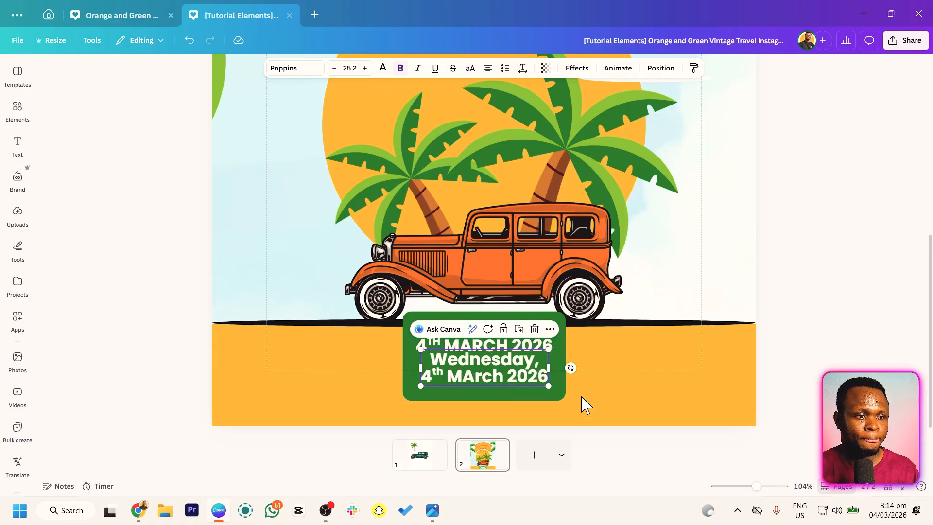
left_click_drag(548, 349, 524, 357)
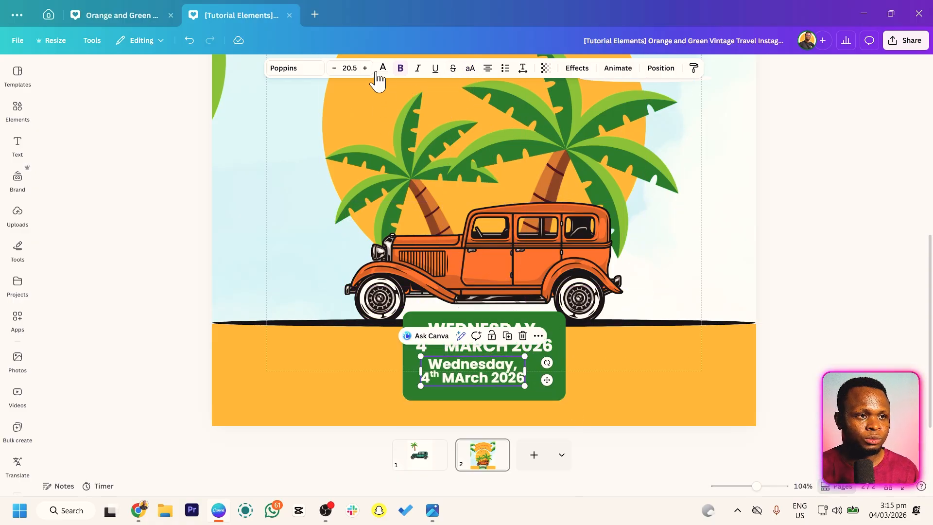
left_click(400, 68)
Step: Replace the copied text with the time range "12:00PM - 2:00PM"
double_click(483, 369)
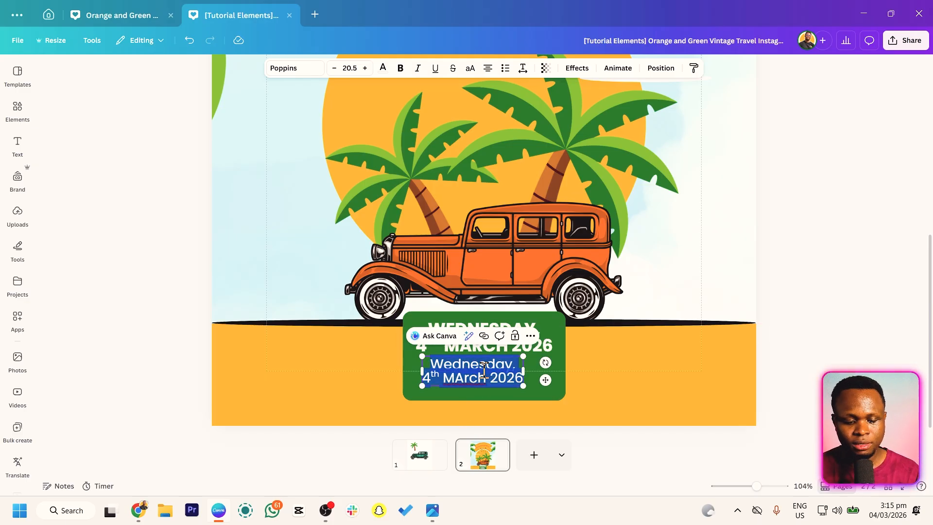
type("12:00")
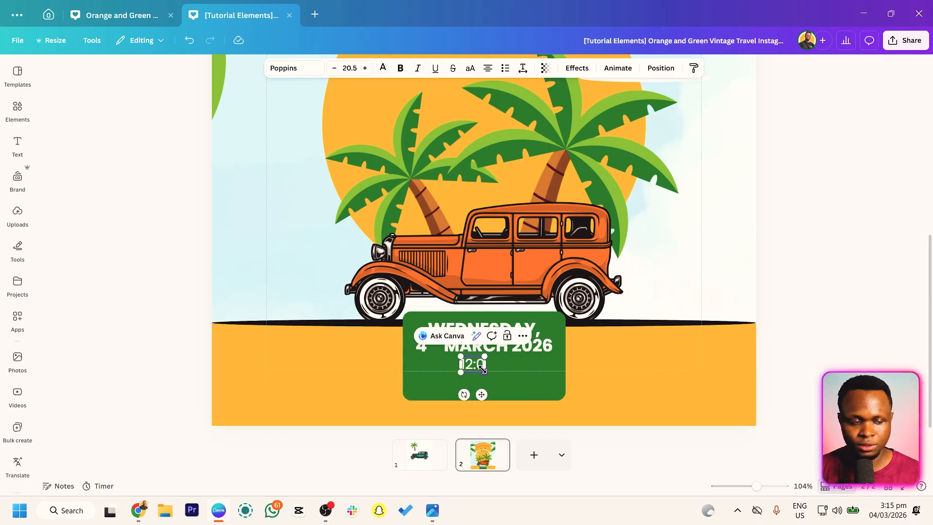
type("PM - ")
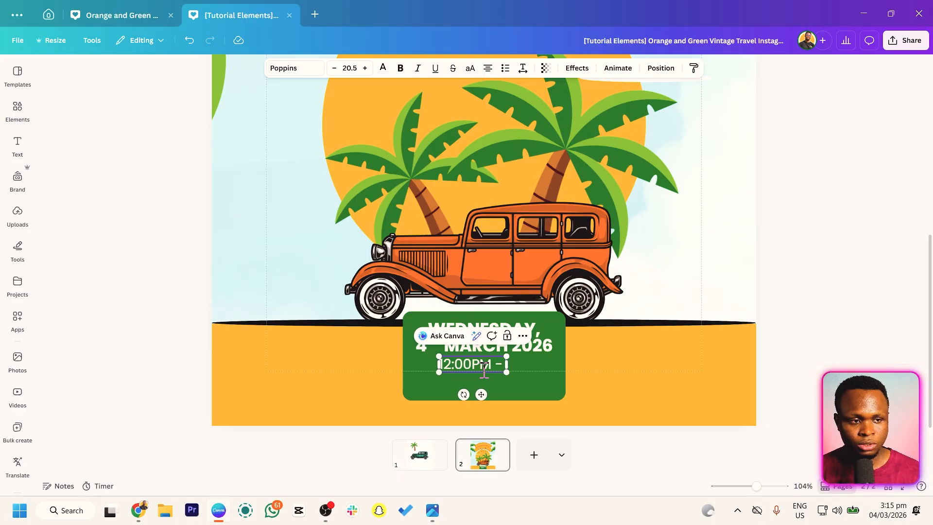
type("2:00")
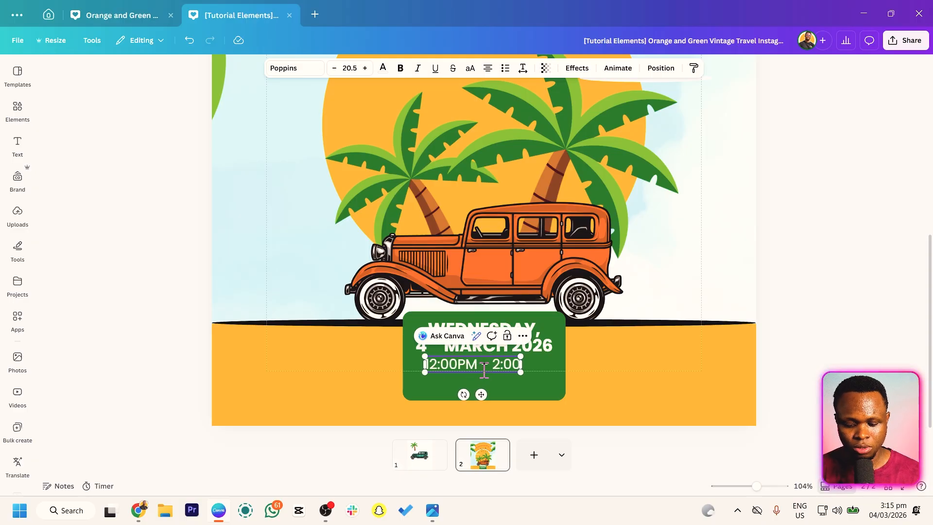
type("PM")
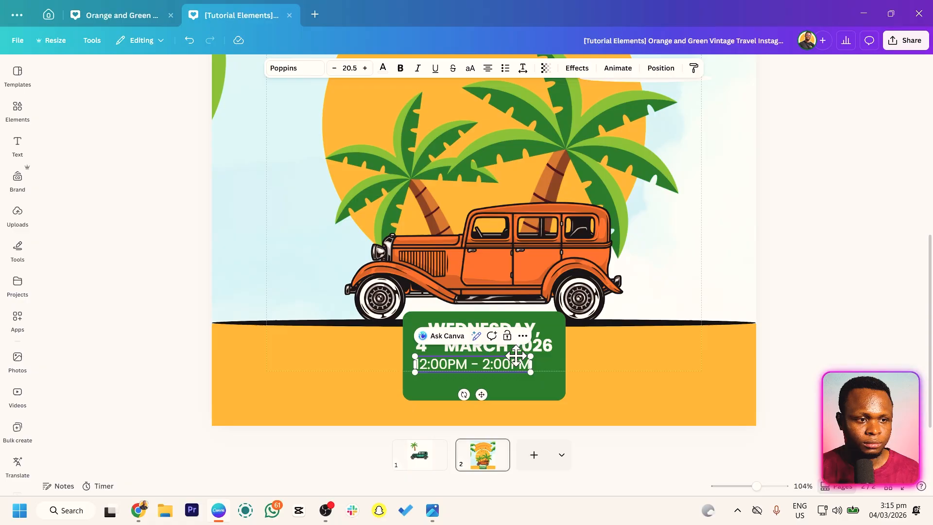
Step: Shrink the time range text to size 16.8 and centre it horizontally on the page
left_click_drag(415, 356, 434, 363)
key("super")
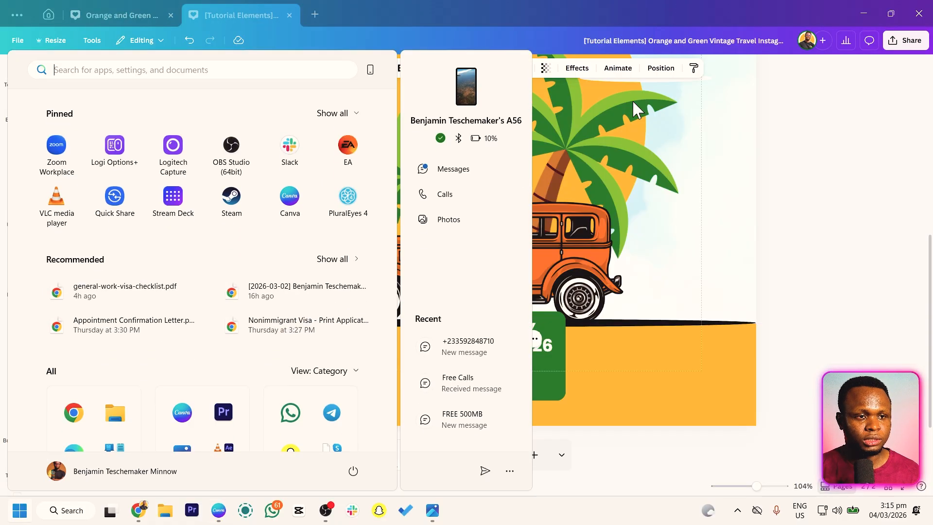
left_click(672, 72)
left_click(668, 74)
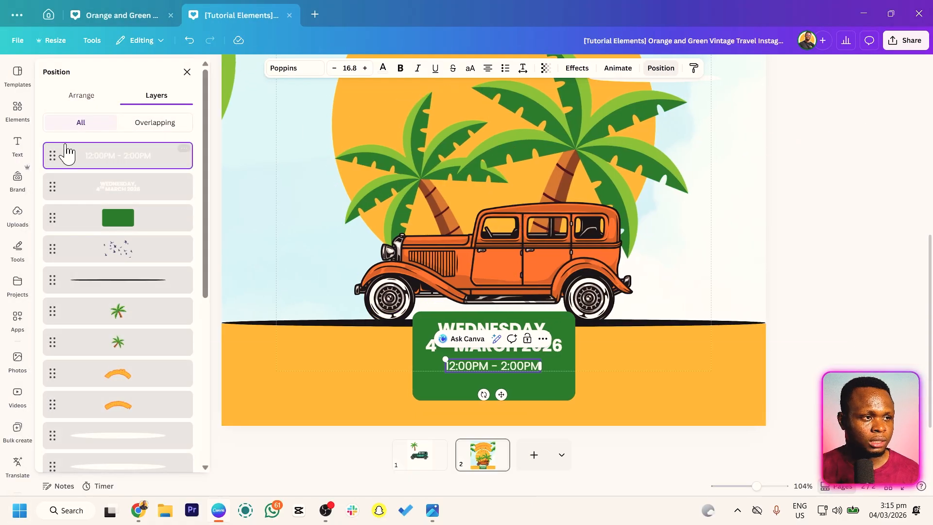
left_click(81, 100)
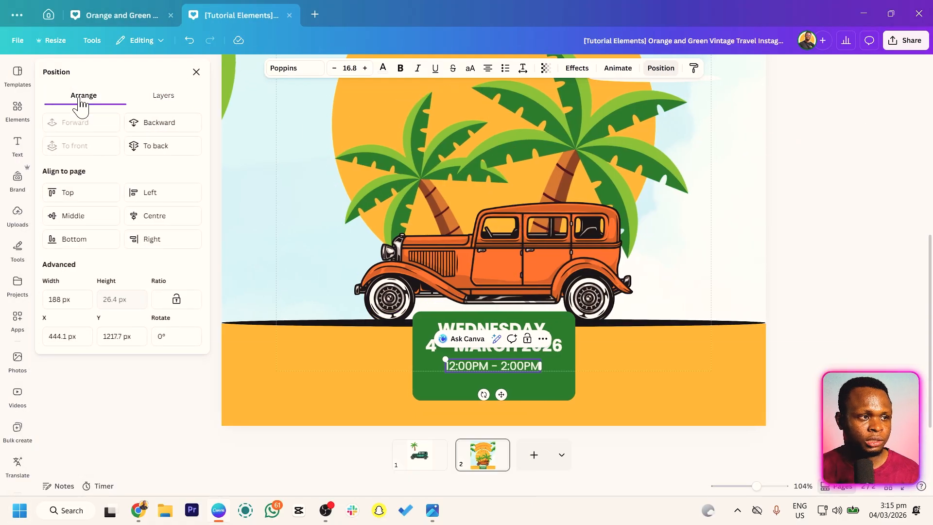
left_click(158, 223)
left_click(797, 407)
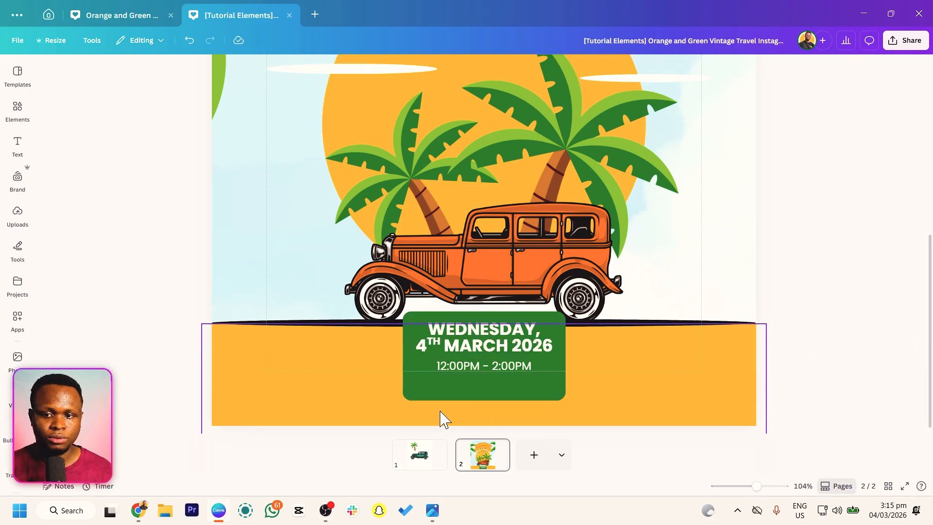
Step: Shorten the green badge to end just below the time text and shift all elements of the composition slightly up
left_click(440, 398)
left_click_drag(484, 399, 478, 383)
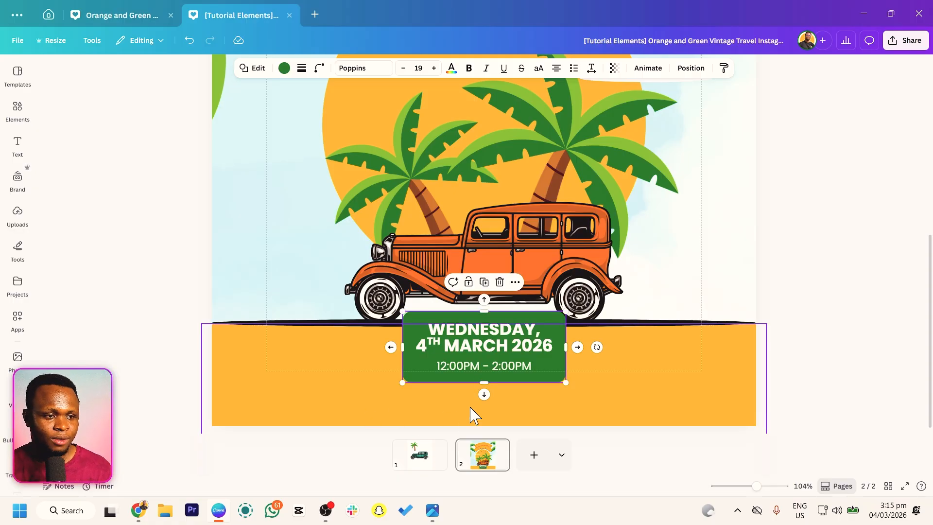
scroll(272, 276, "down", 5)
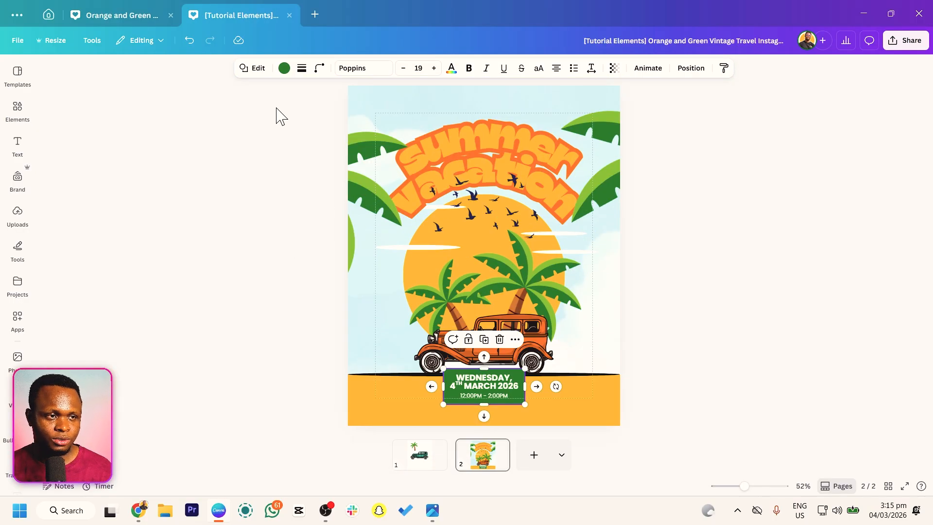
left_click_drag(276, 108, 720, 419)
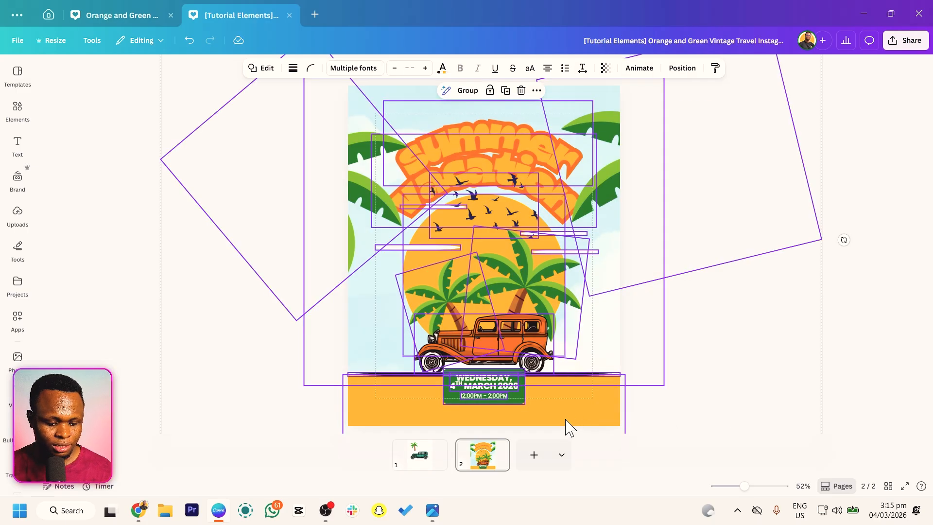
left_click_drag(570, 427, 566, 412)
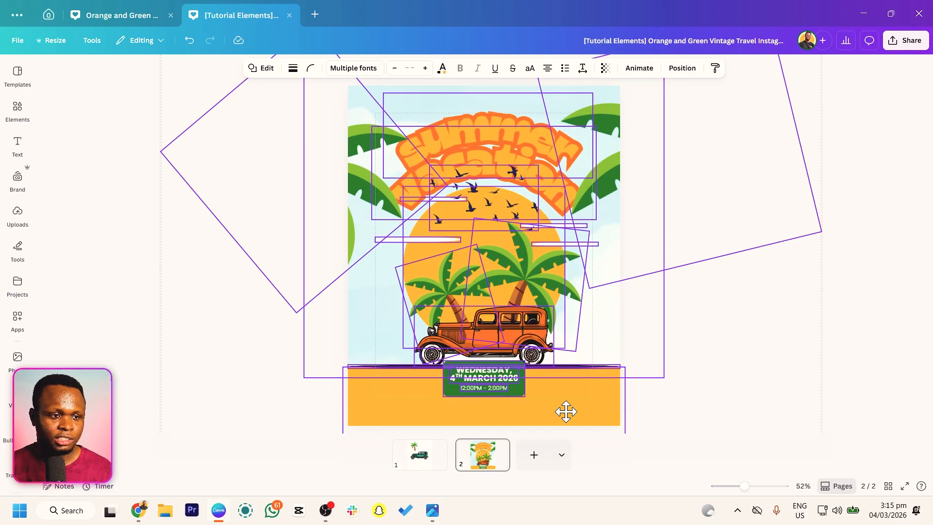
left_click(692, 414)
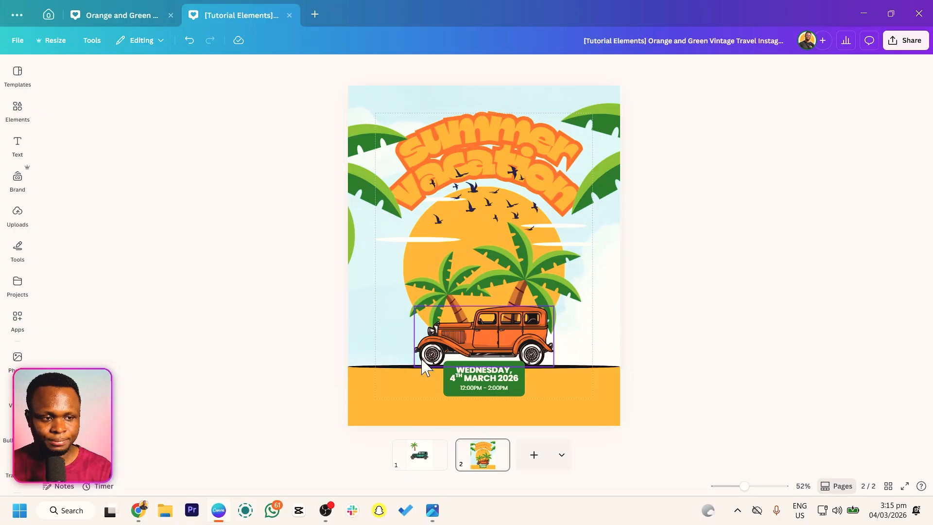
Step: Duplicate the date text below the green badge, widen its text box and replace the wording with "ANY STREET, ANY LOCATION"
left_click(492, 379)
left_click_drag(492, 380, 564, 412)
left_click(508, 414)
type("A")
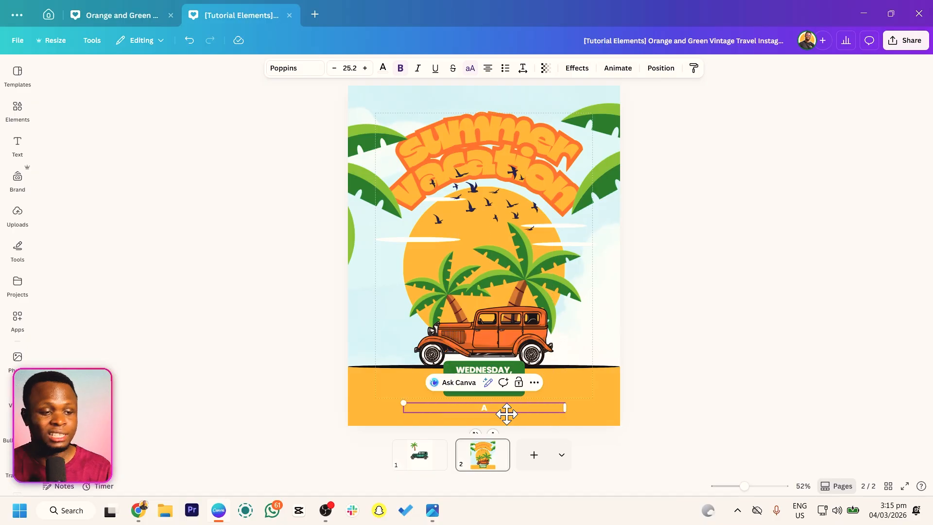
type("NY ST")
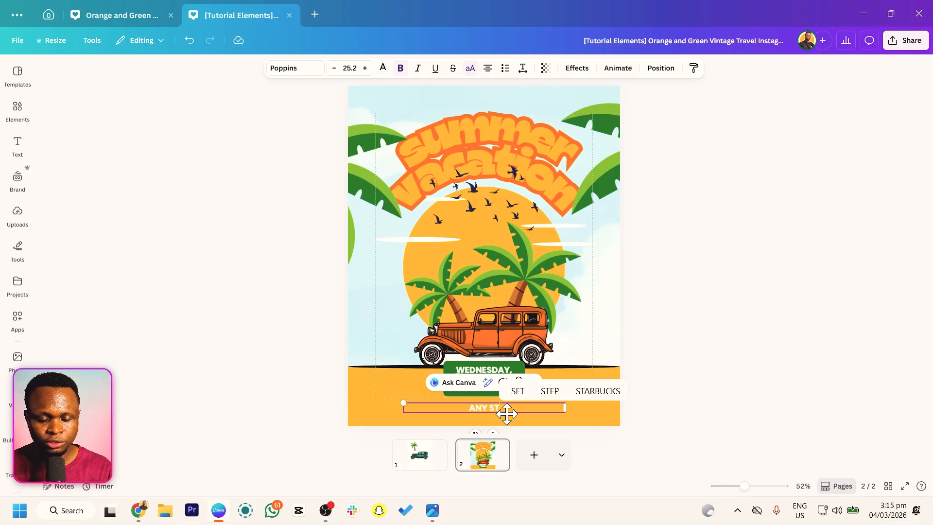
type("REET, ANY LOCATION")
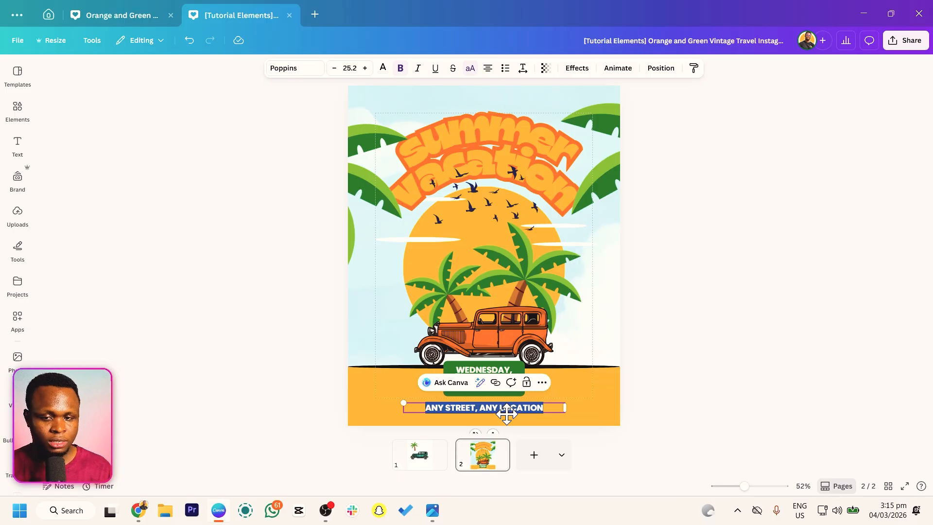
key("ctrl+a")
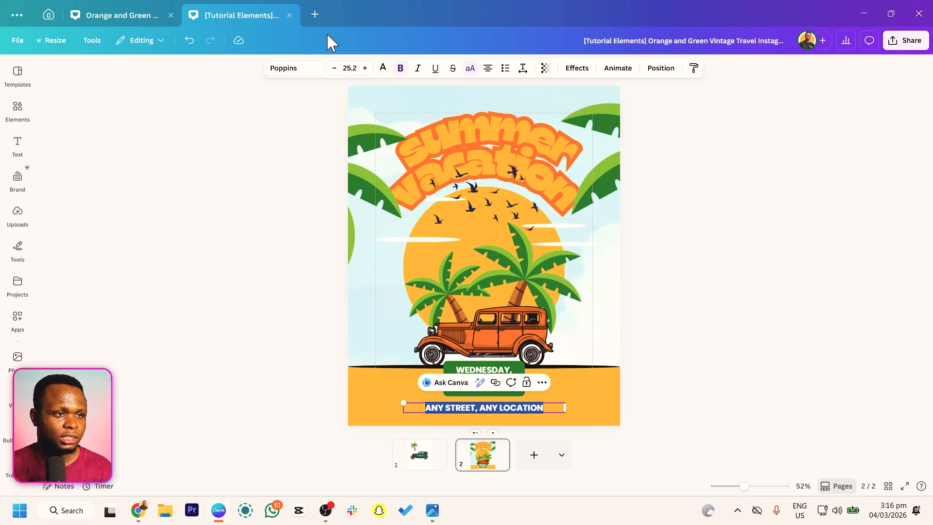
Step: Colour the "ANY STREET, ANY LOCATION" text dark maroon and narrow its text box to fit the wording
left_click(383, 68)
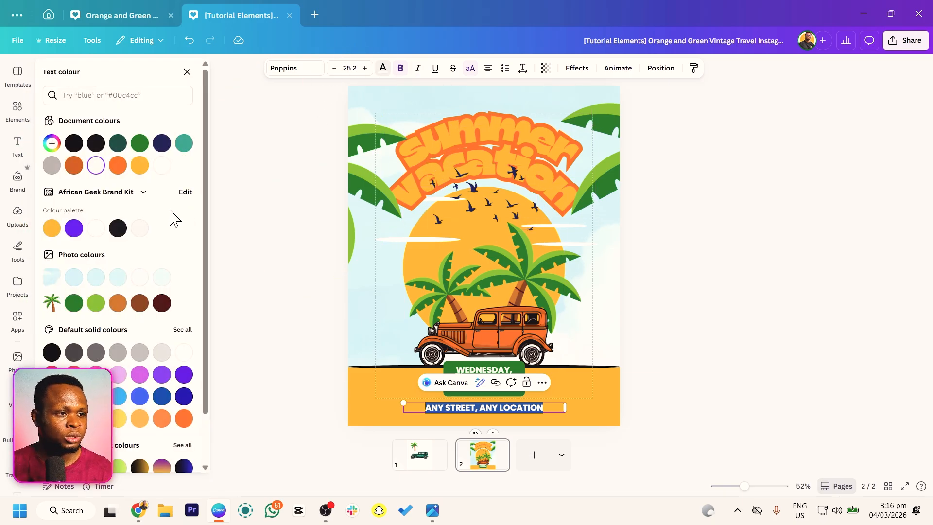
left_click(161, 303)
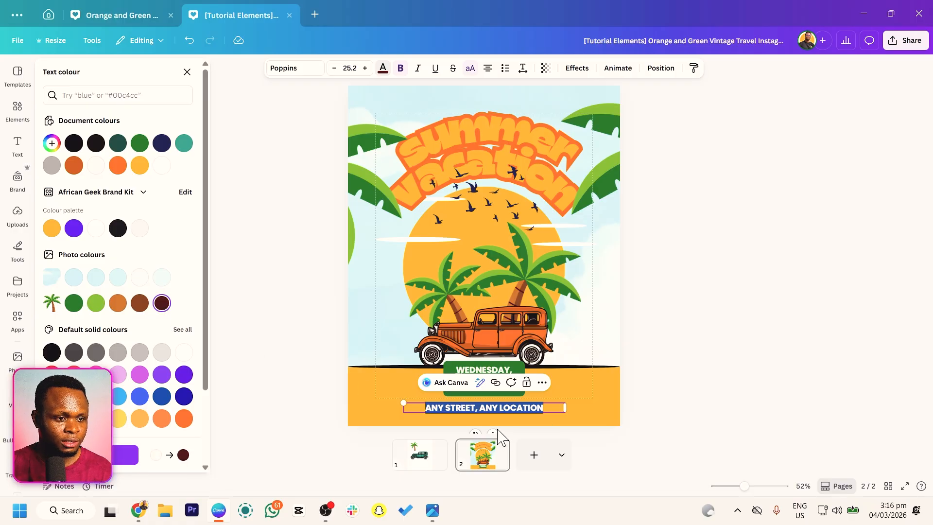
left_click(666, 396)
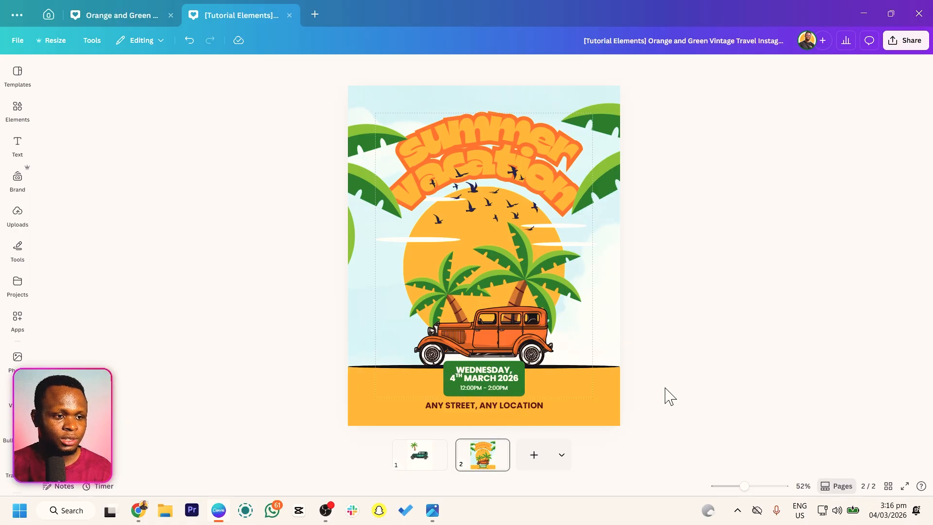
scroll(550, 414, "up", 3)
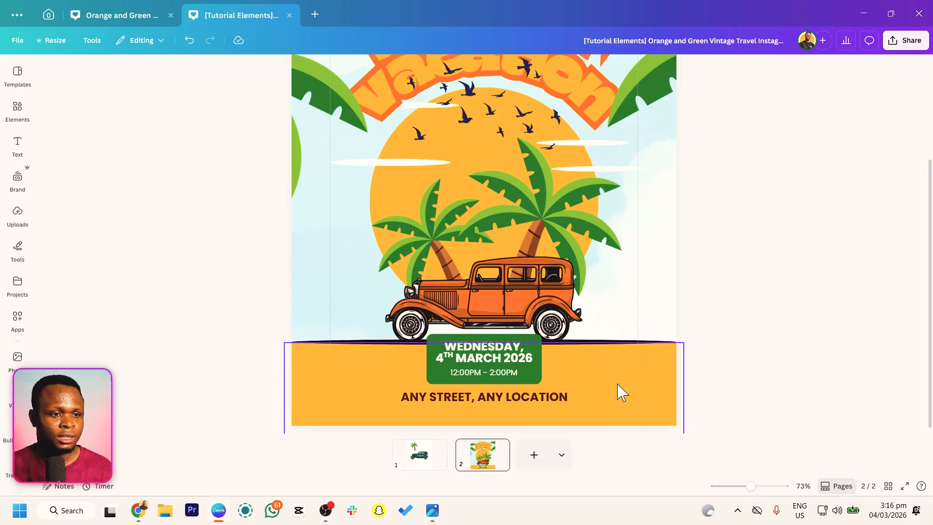
left_click(588, 403)
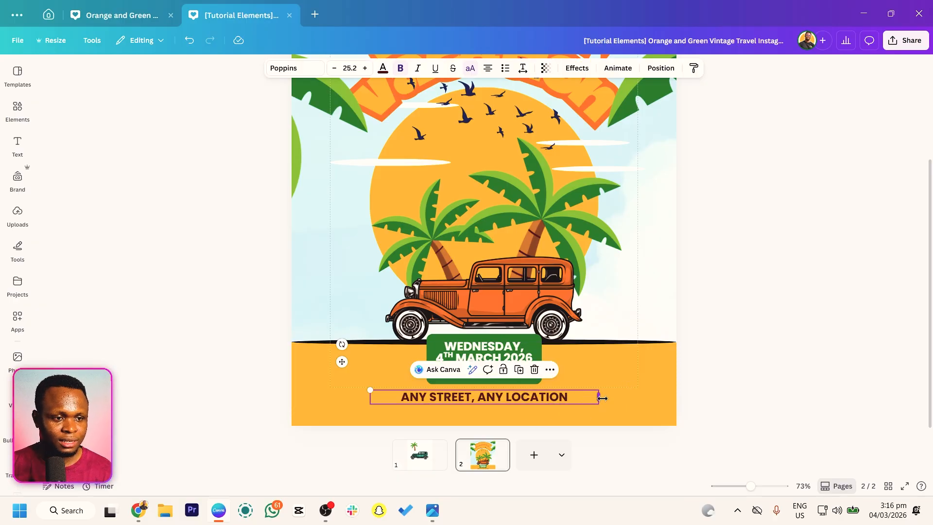
left_click_drag(600, 398, 573, 399)
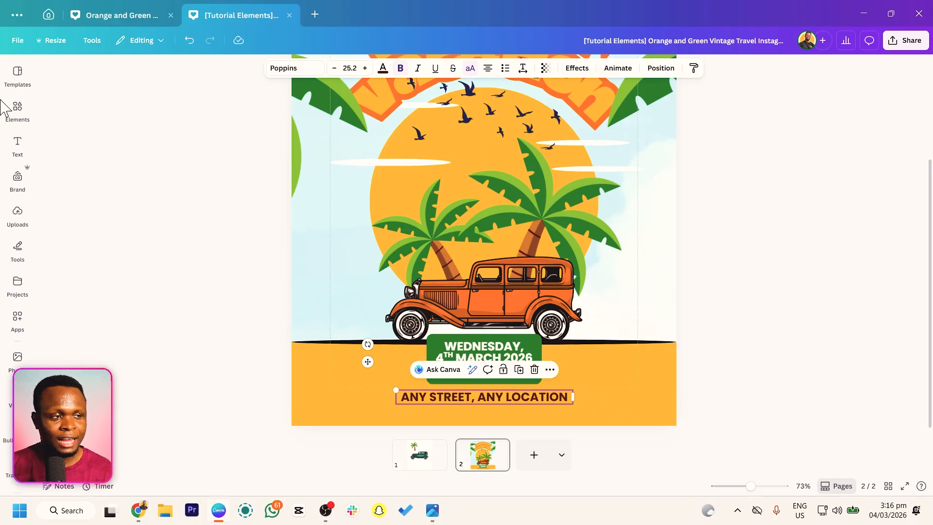
Step: Search the graphics for "location", insert the pin in a solid black circle, and shrink it to sit just before the location text
left_click(9, 116)
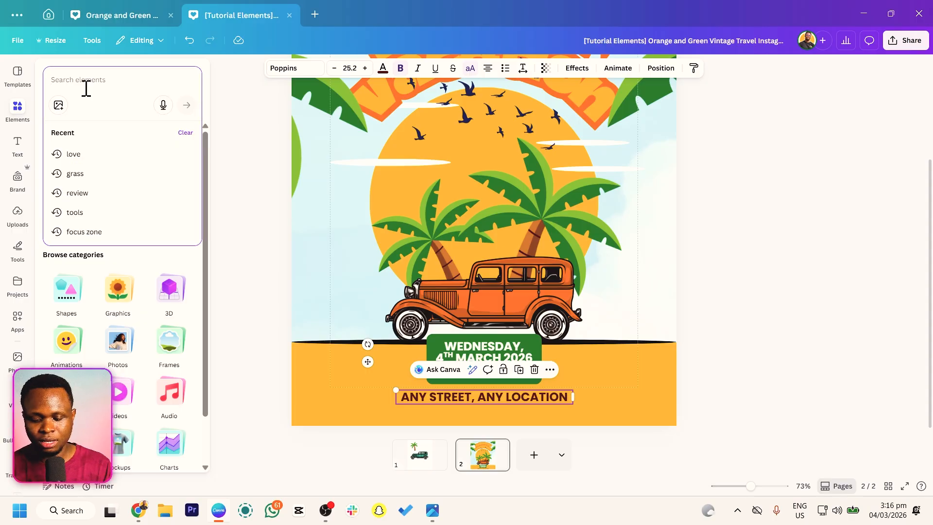
type("location")
key("Return")
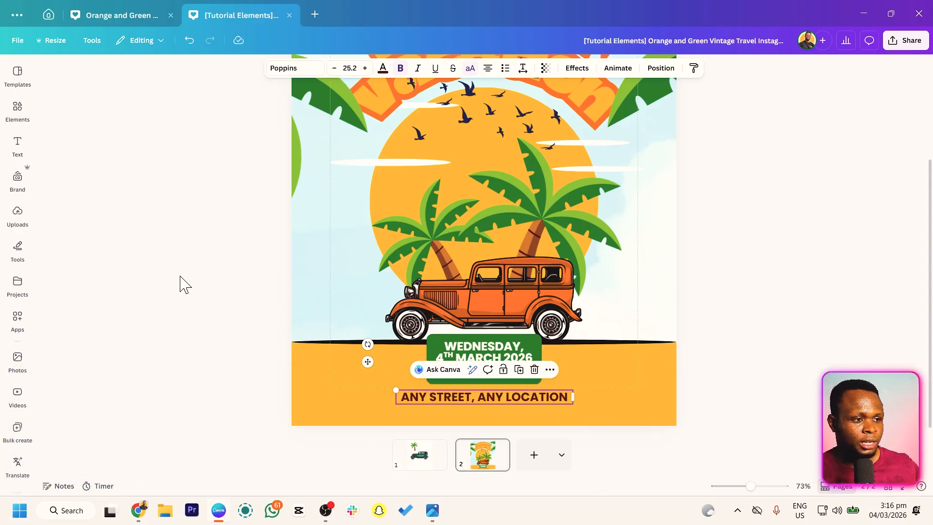
left_click(17, 108)
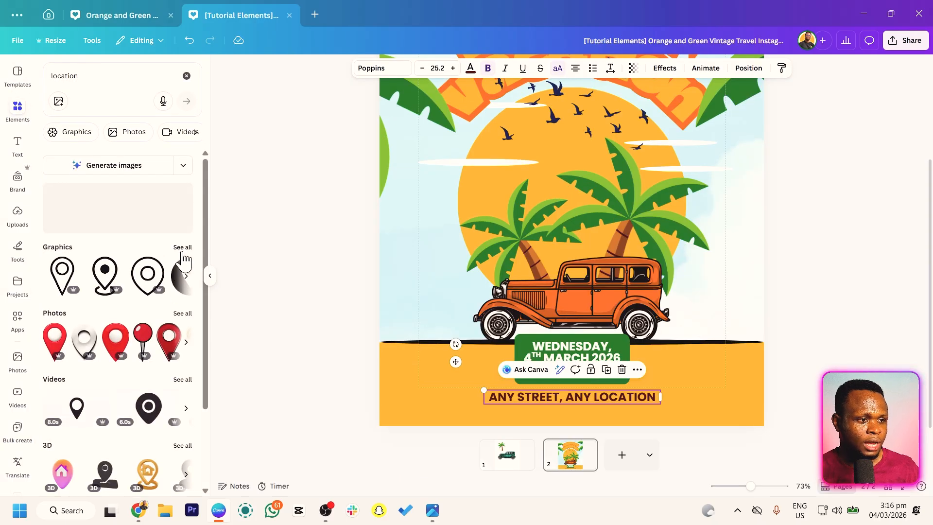
scroll(107, 204, "down", 1)
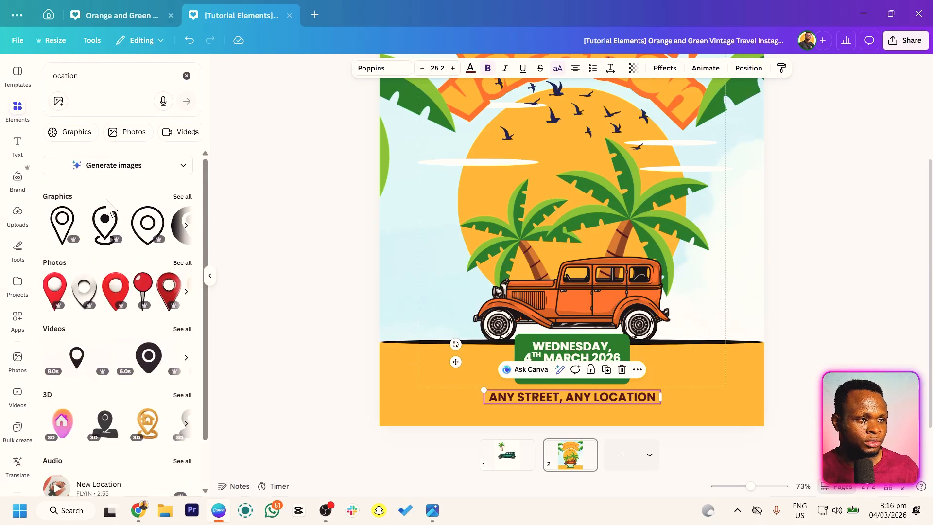
left_click(182, 196)
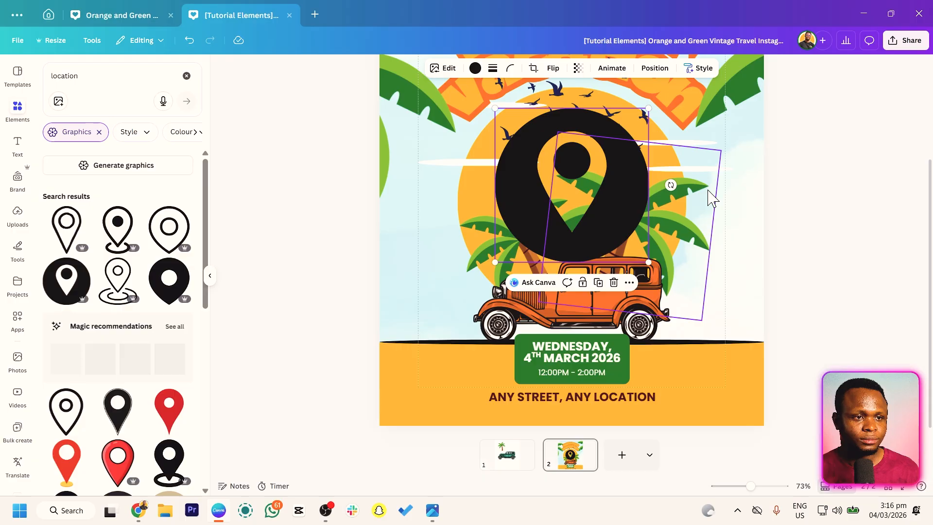
left_click_drag(647, 110, 508, 247)
left_click_drag(480, 370, 486, 427)
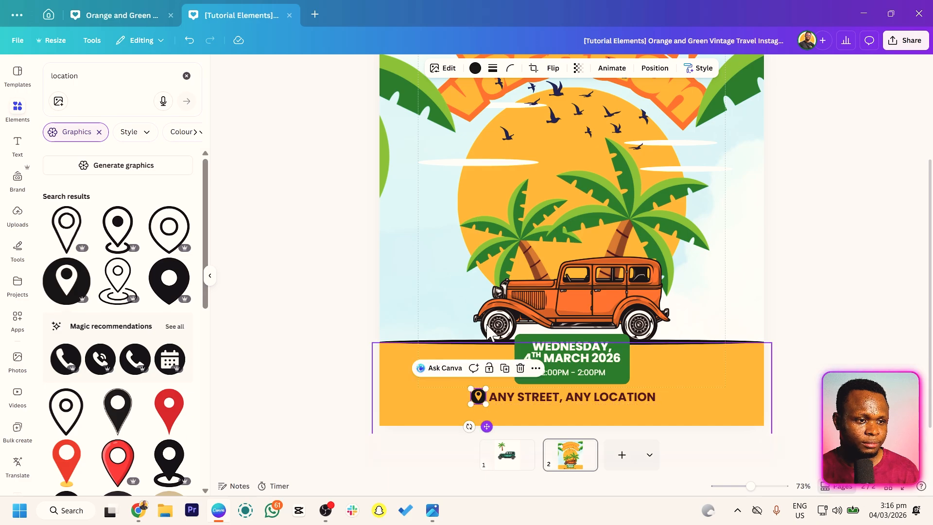
Step: Recolour the location pin icon green and shift the icon and location text slightly right to centre them under the badge
left_click(475, 68)
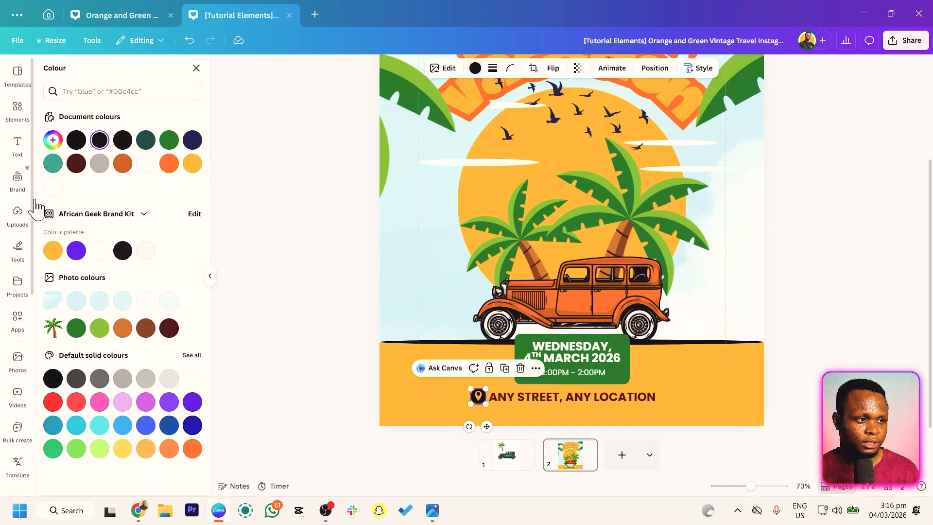
left_click(173, 145)
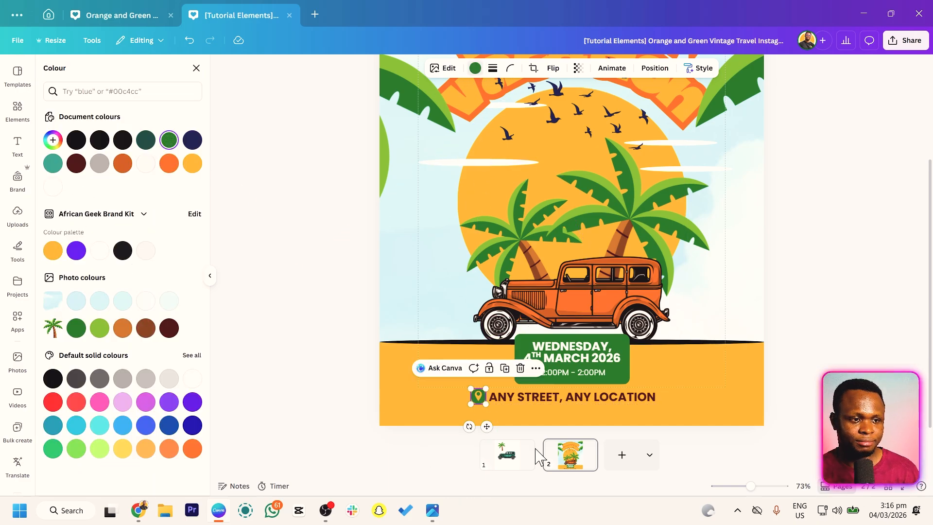
left_click(542, 406)
left_click_drag(541, 402, 553, 399)
left_click(272, 384)
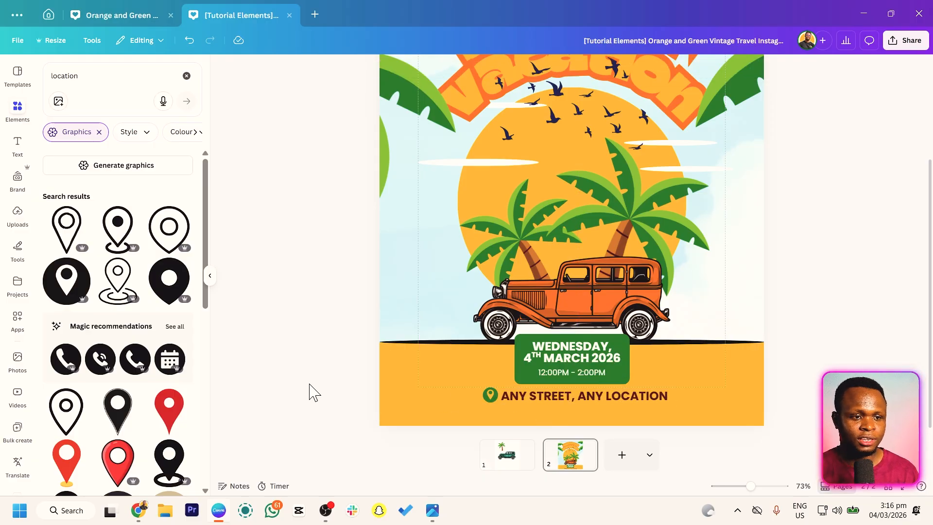
Step: Shrink the location text to size 23.5, leaving a little more space beside the pin icon
left_click(526, 395)
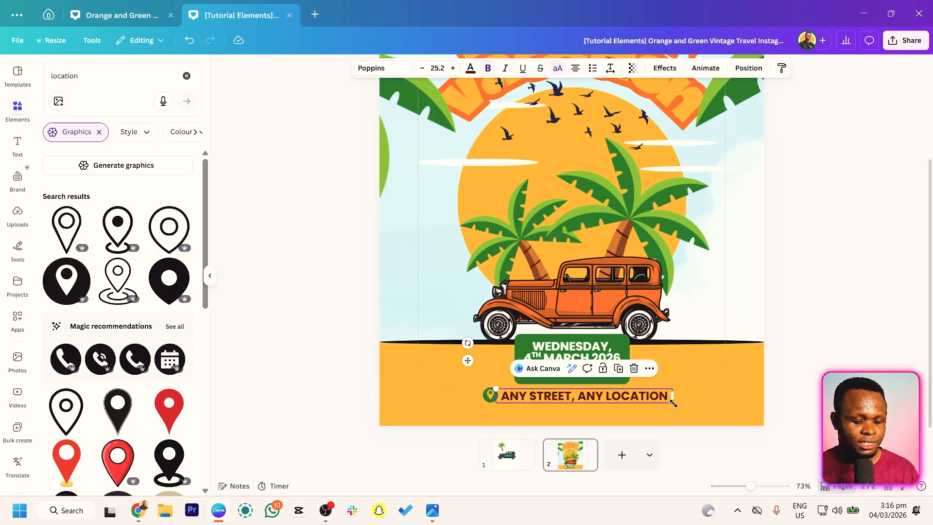
left_click_drag(671, 403, 666, 402)
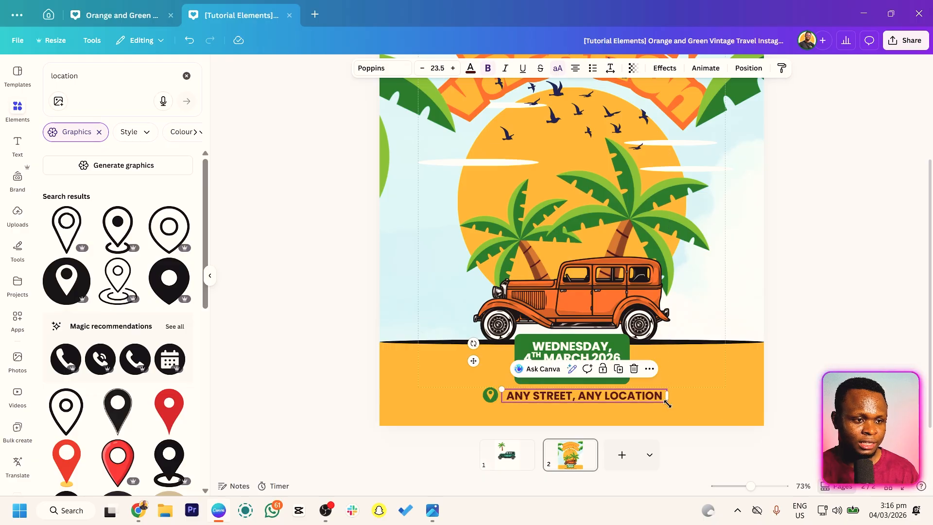
left_click(227, 377)
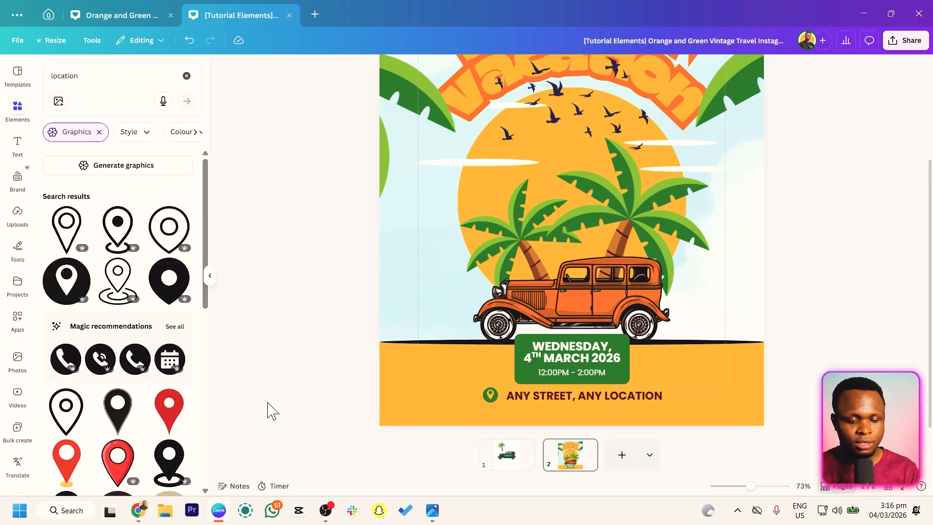
Step: Duplicate the green badge, flatten the copy into a thin bar below the location text and set its corner rounding to 7
left_click(524, 379)
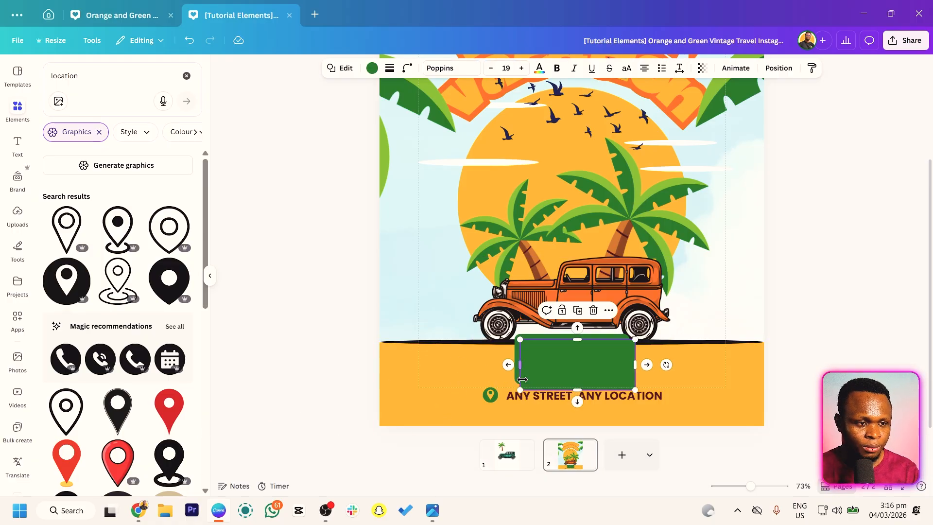
left_click_drag(536, 364, 609, 412)
scroll(601, 412, "up", 3)
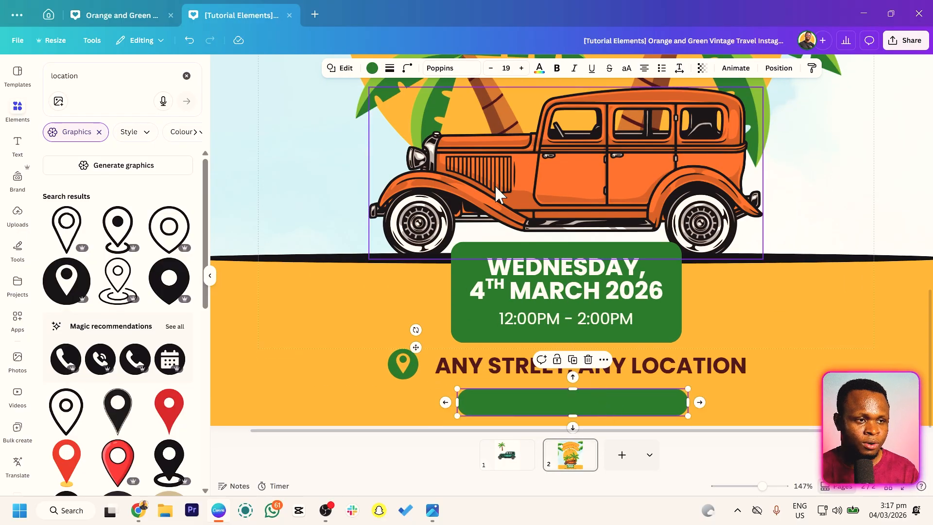
left_click(407, 69)
left_click_drag(367, 109, 363, 110)
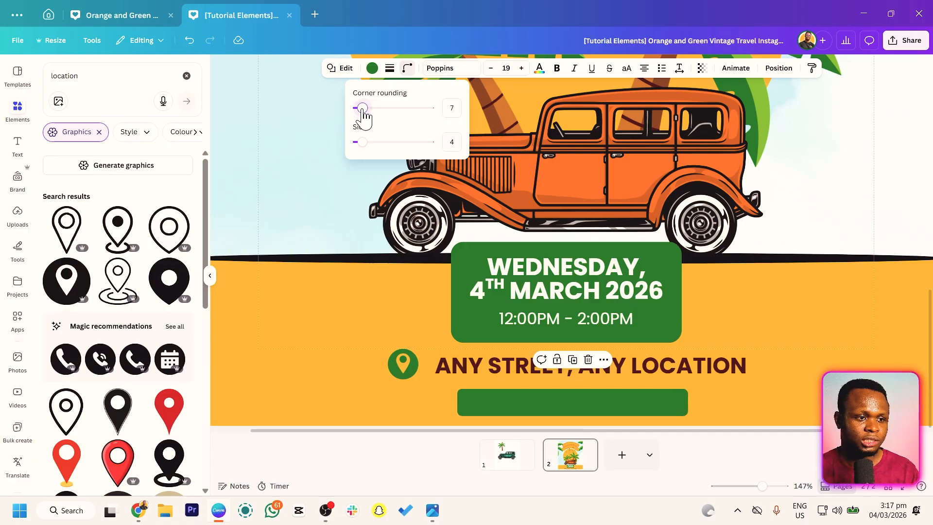
left_click_drag(614, 399, 532, 407)
Step: Duplicate the thin green bar, shorten the copy and place it over the left end of the original bar
key("ctrl+d")
key("ctrl+z")
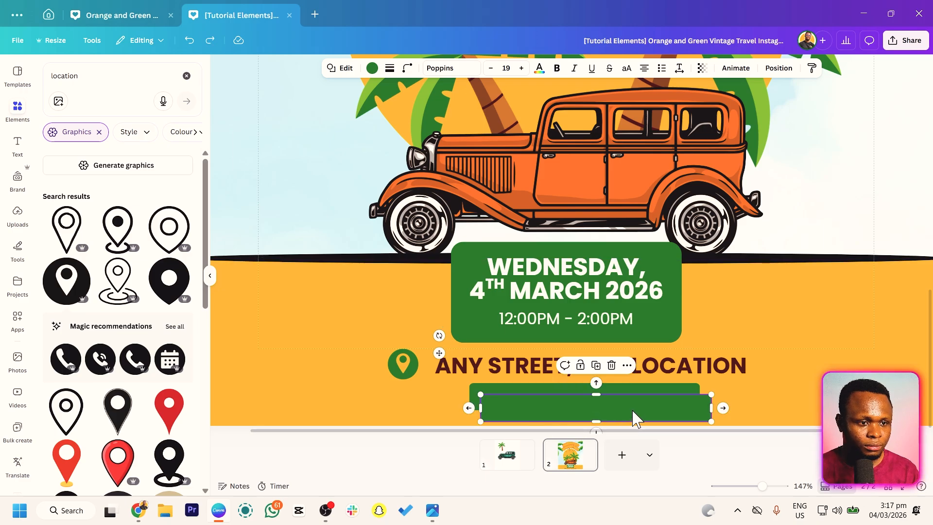
left_click_drag(634, 417, 479, 400)
left_click_drag(329, 399, 439, 402)
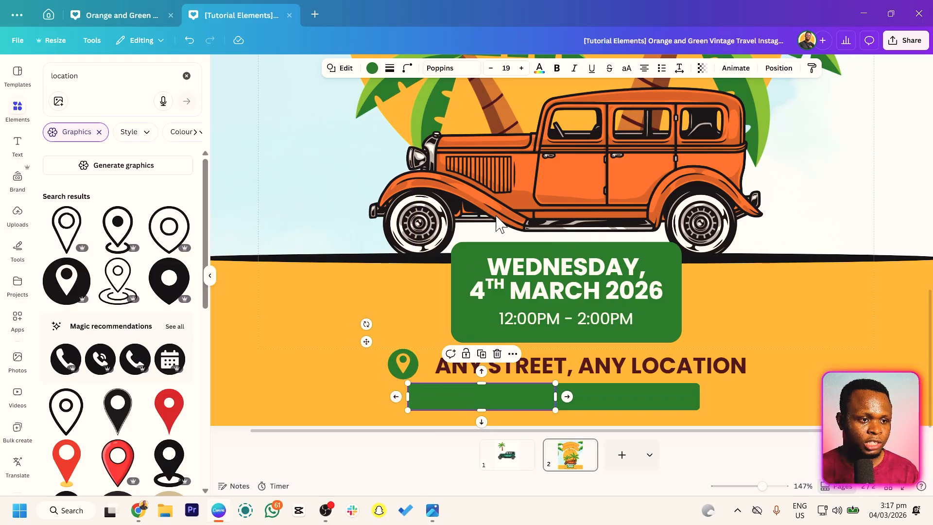
Step: Colour the shorter bar off-white and move both bars slightly right to centre them under the location text
left_click(372, 69)
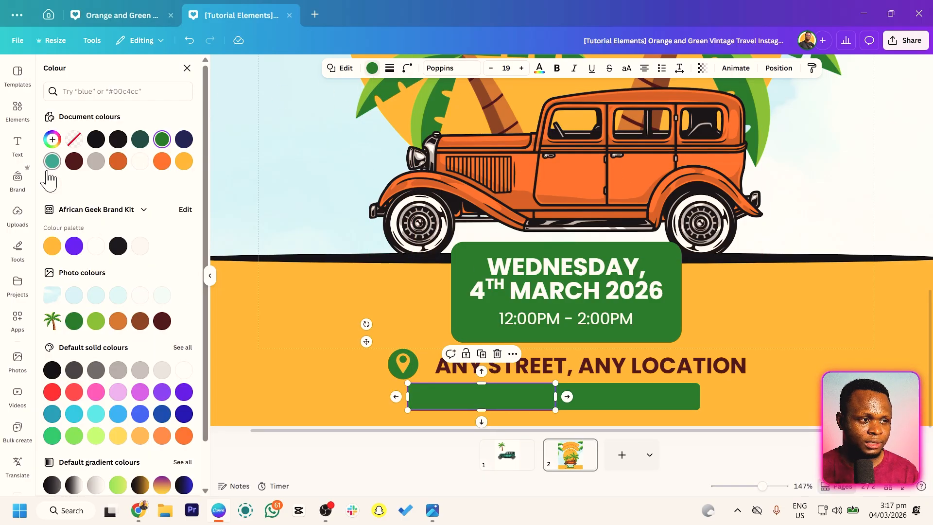
left_click(140, 161)
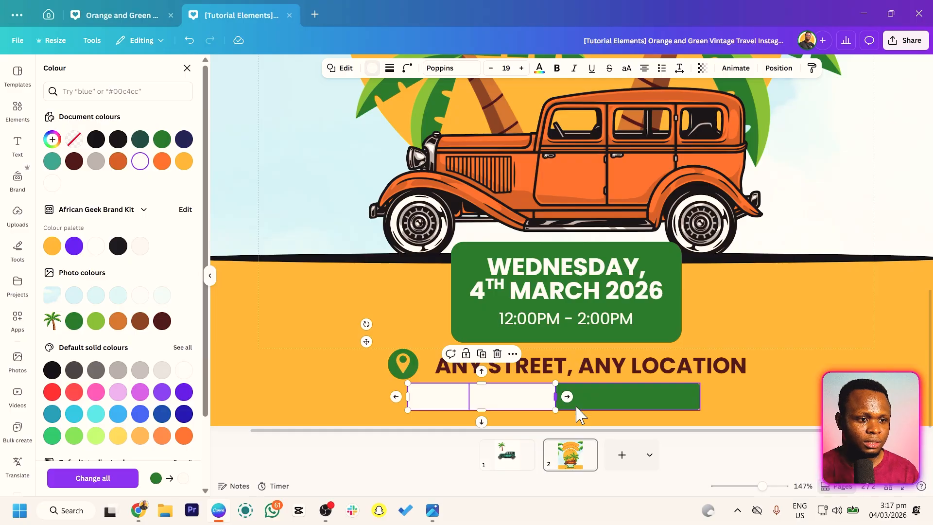
left_click(624, 395, "shift")
left_click_drag(620, 395, 640, 398)
Step: Duplicate the location text onto the two bars and replace its wording with "FREE TICKETS"
left_click(478, 371)
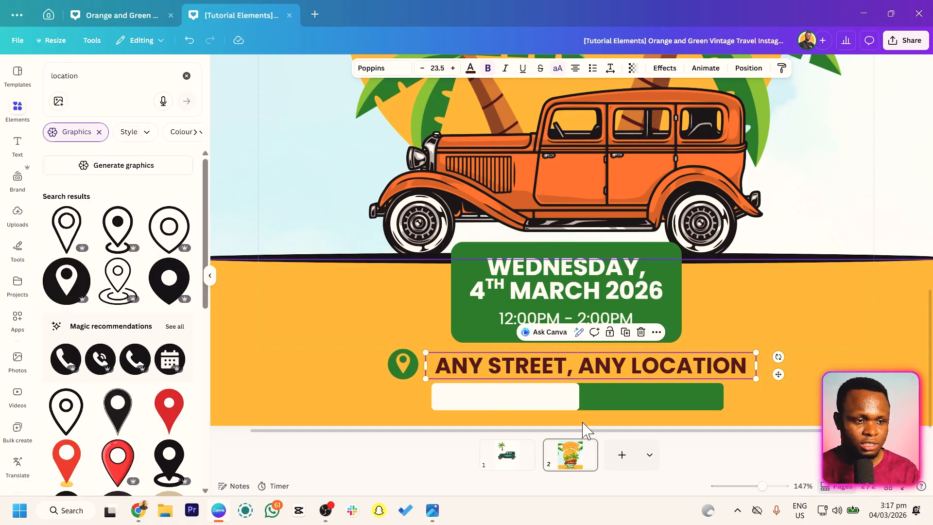
key("ctrl+d")
left_click_drag(628, 378, 624, 391)
double_click(624, 391)
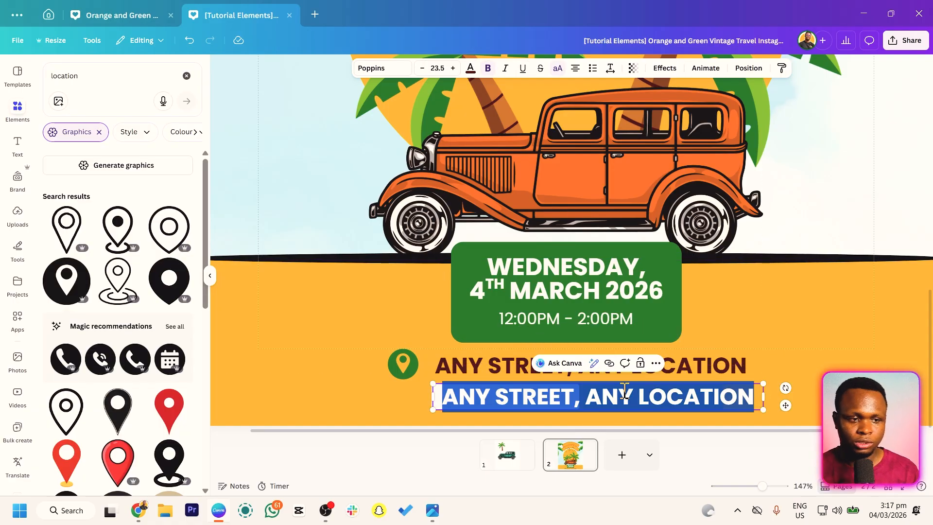
type("FREE")
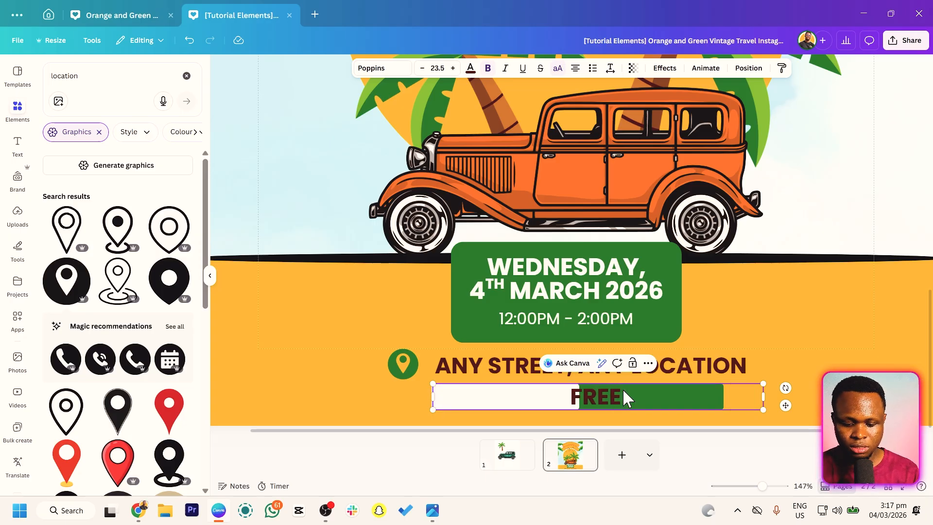
type(" TICKETS")
Step: Shrink the "FREE TICKETS" text to size 17.3, place it inside the off-white bar and shorten that bar to fit it
left_click_drag(763, 397, 565, 408)
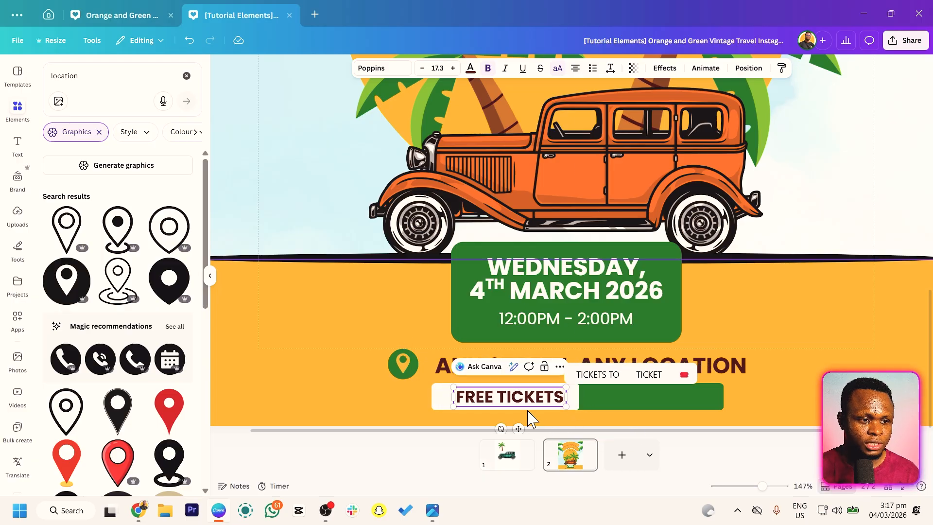
left_click_drag(517, 428, 500, 424)
left_click(574, 403)
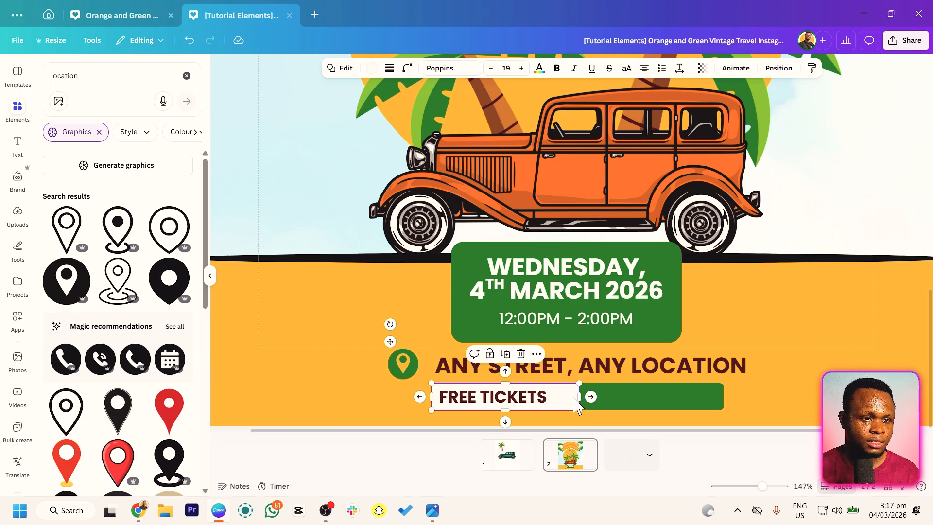
left_click_drag(574, 396, 555, 398)
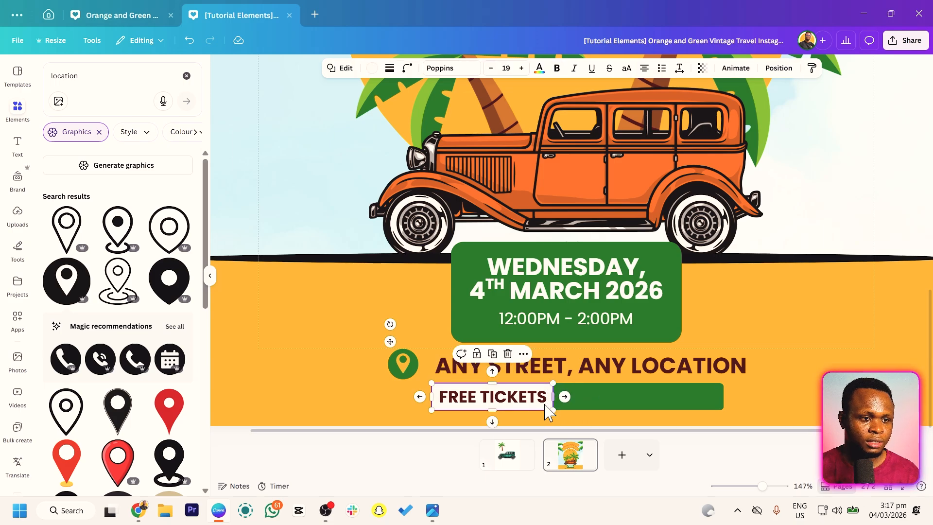
Step: Remove bold from the "FREE TICKETS" text, duplicate it and place the copy on the green bar
left_click(479, 398)
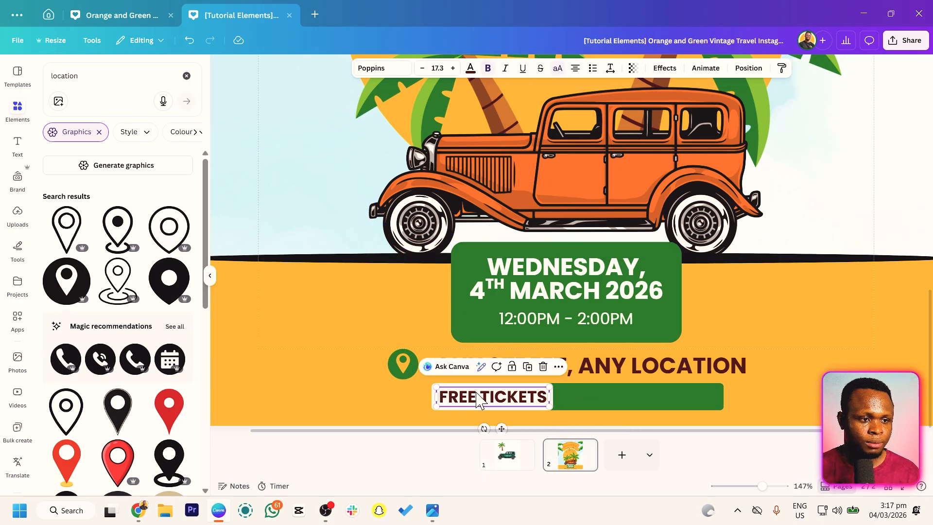
left_click(488, 68)
key("ctrl+d")
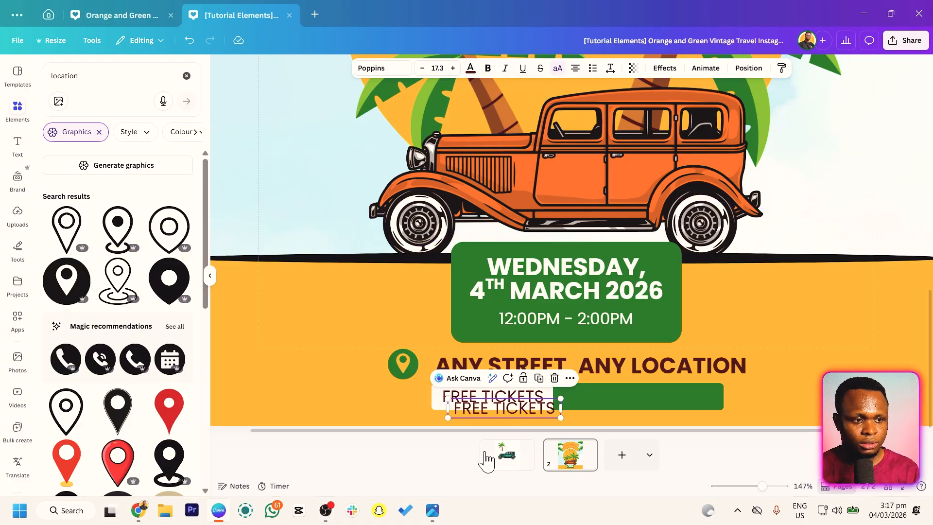
left_click_drag(521, 415, 632, 396)
Step: Colour the "FREE TICKETS" text on the off-white bar green and its copy on the green bar white
left_click(535, 405)
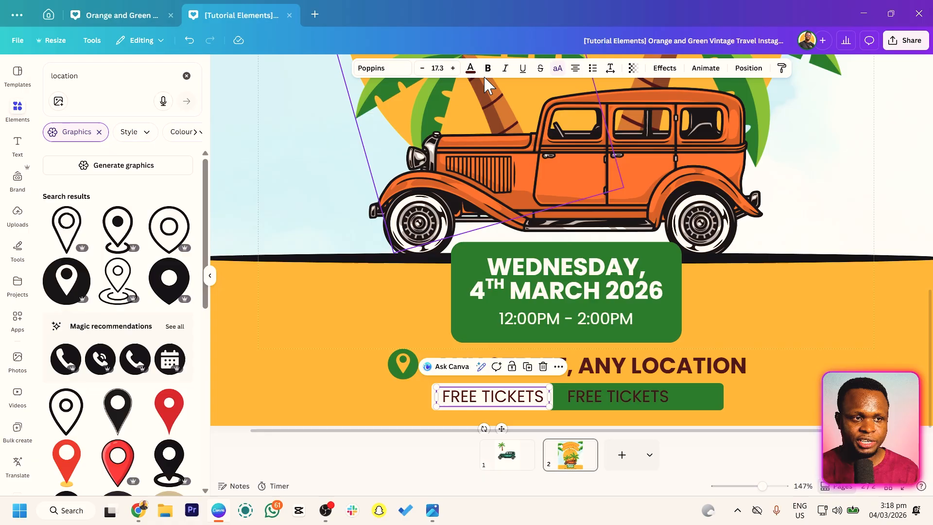
left_click(470, 68)
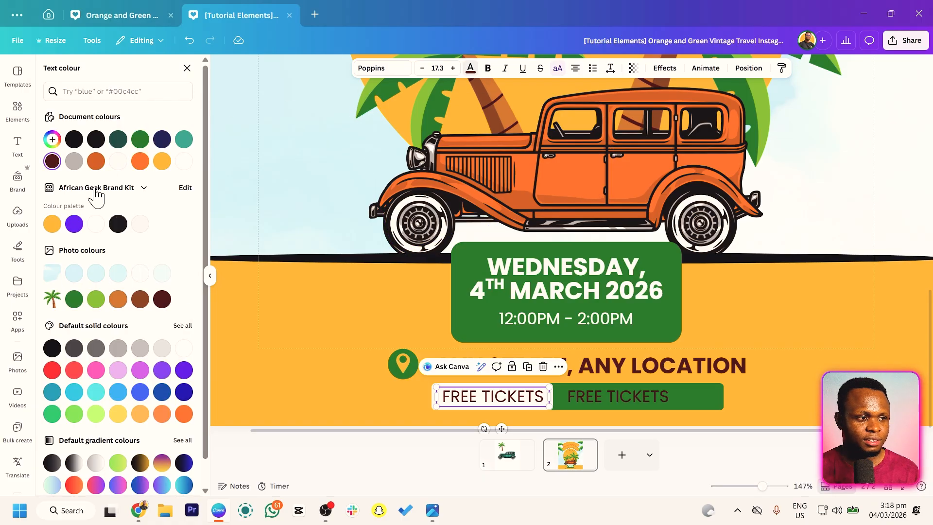
left_click(141, 140)
left_click(642, 404)
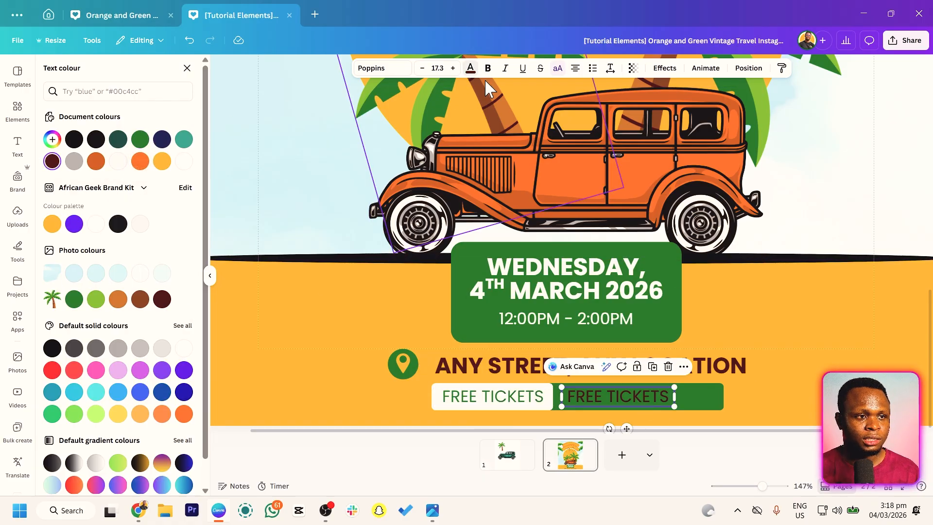
left_click(471, 68)
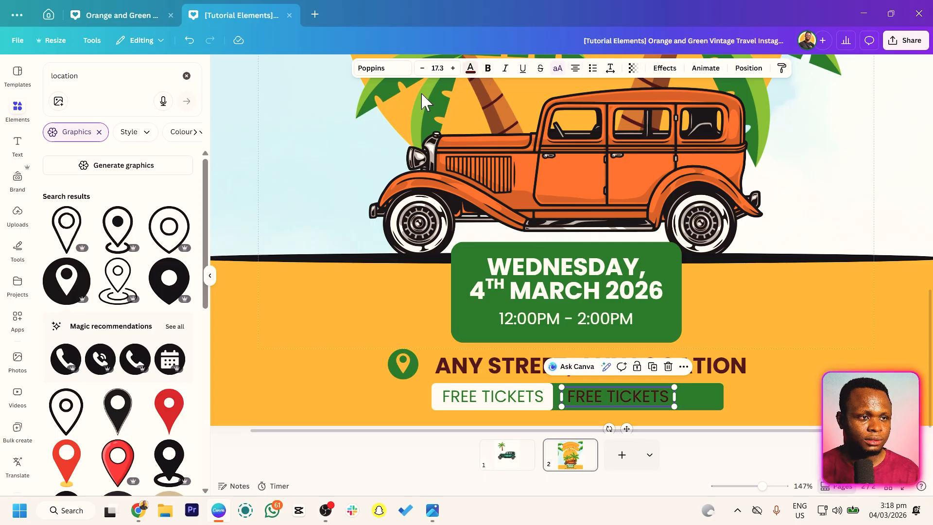
left_click(185, 162)
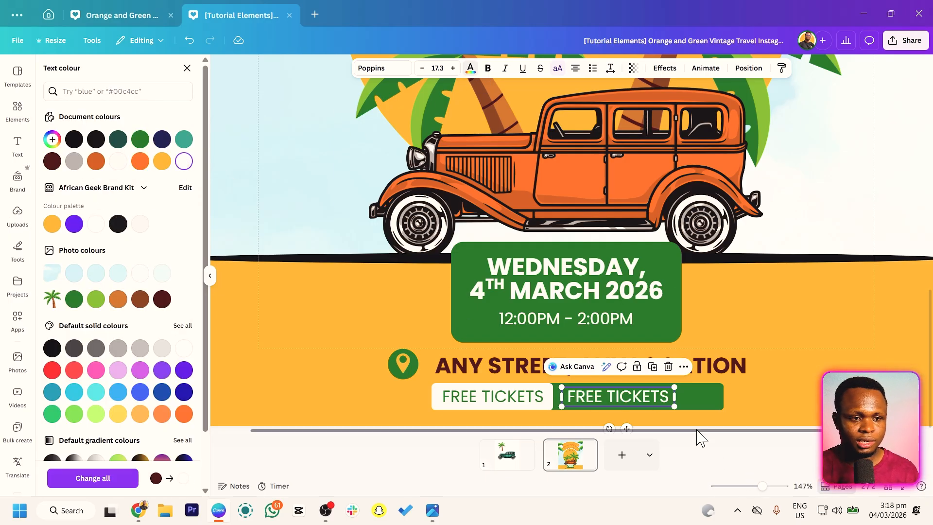
double_click(655, 400)
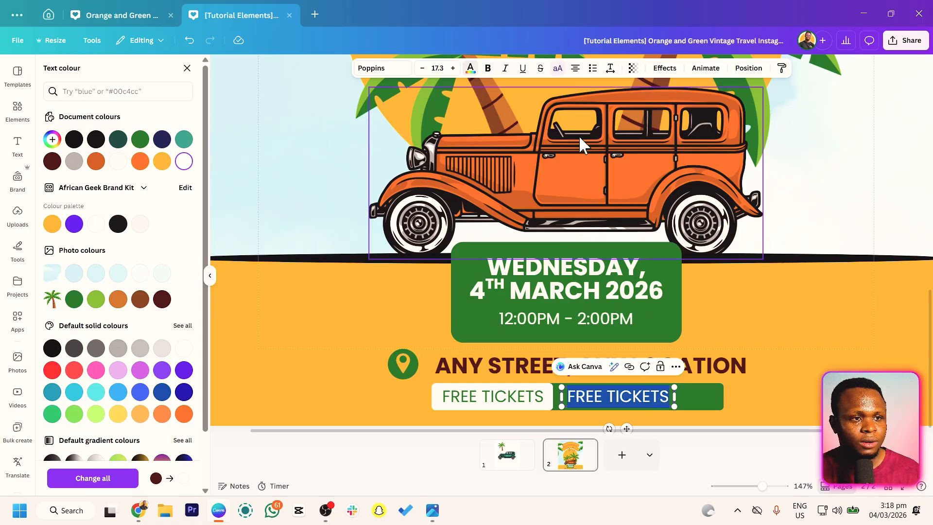
left_click(557, 68)
type("Www")
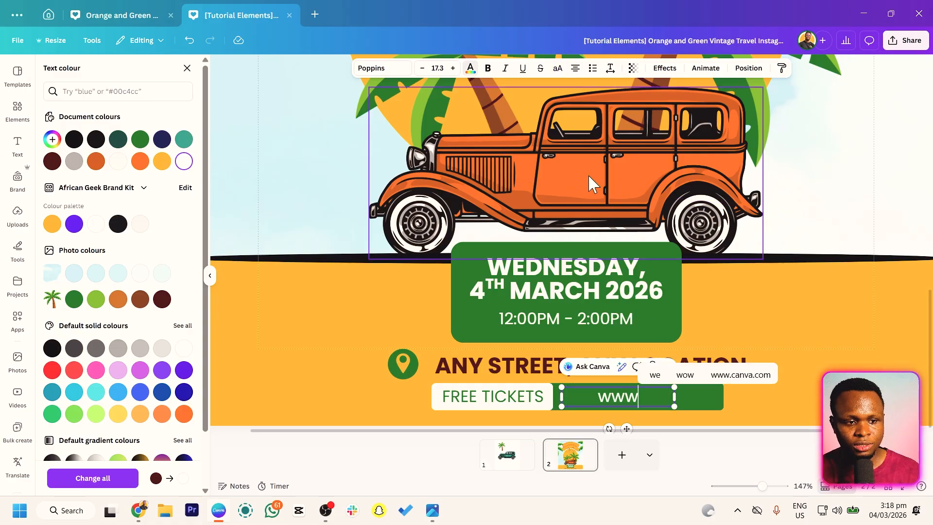
type(".reallygreatsite.com")
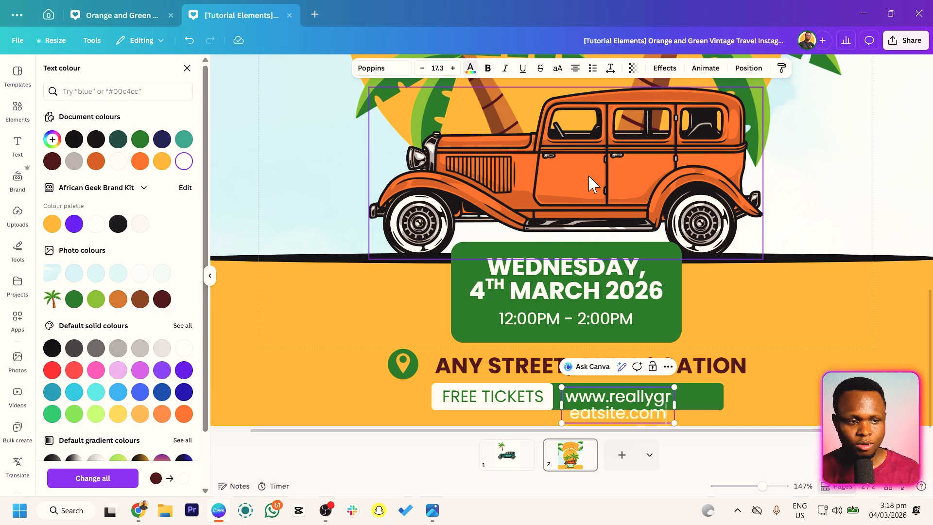
Step: Fit the website address on one line, shrink it to size 11.7 and place it inside the green bar
left_click_drag(562, 404, 506, 406)
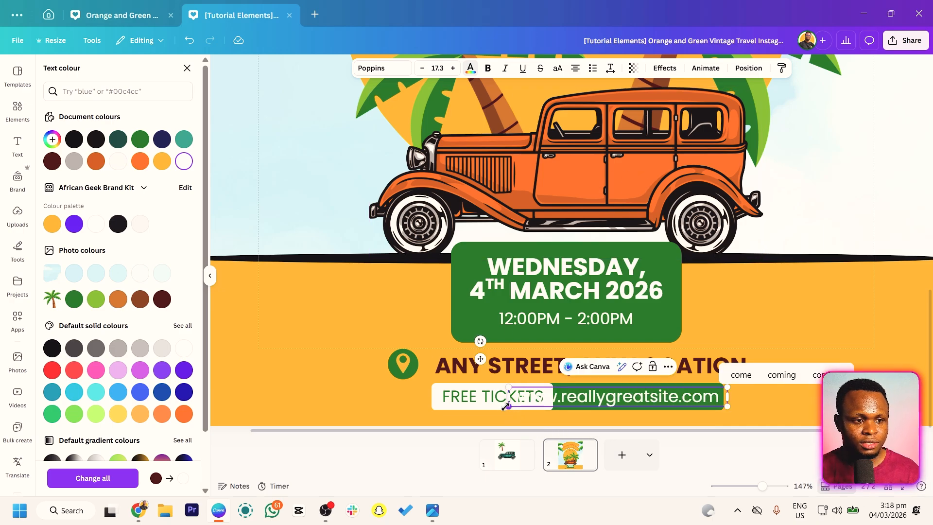
left_click(609, 419)
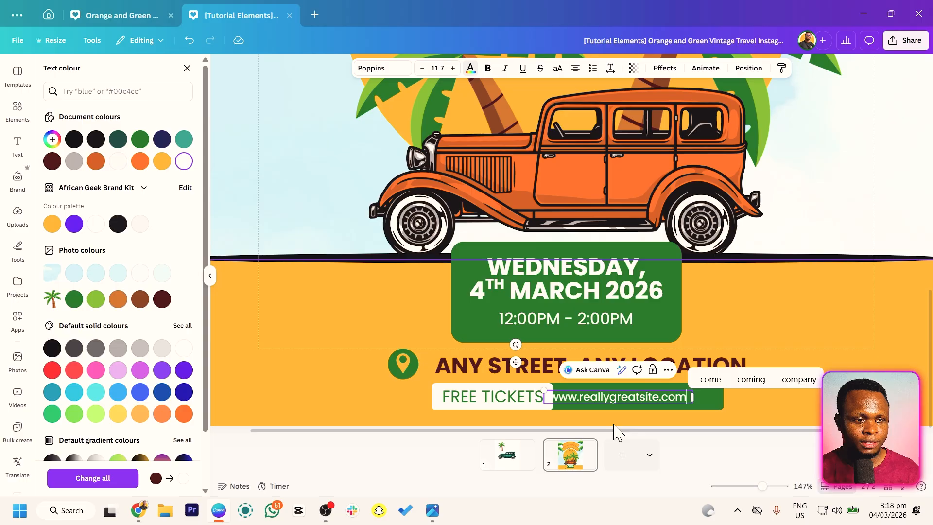
left_click(651, 396)
mouse_move(651, 395)
left_mouse_down()
mouse_move(666, 395)
mouse_move(657, 396)
left_mouse_up()
Step: Shrink the "FREE TICKETS" text to size 11.7, shift it towards the green bar and nudge the website address slightly left
left_click(502, 397)
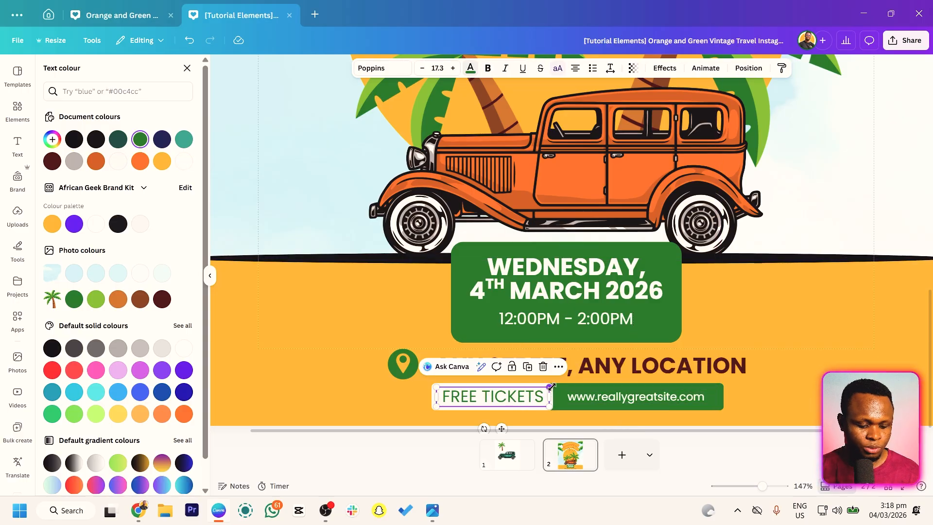
left_click_drag(550, 388, 532, 390)
left_click_drag(501, 424, 520, 422)
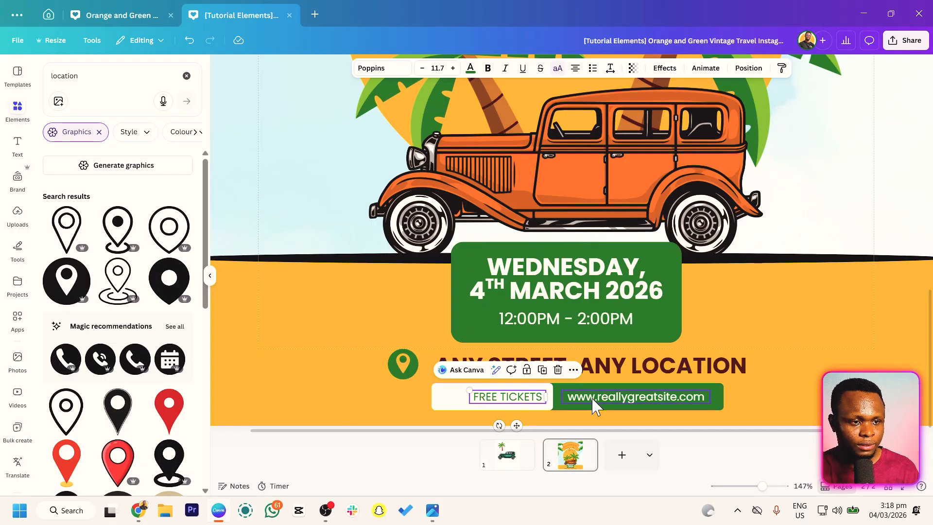
left_click_drag(591, 398, 587, 397)
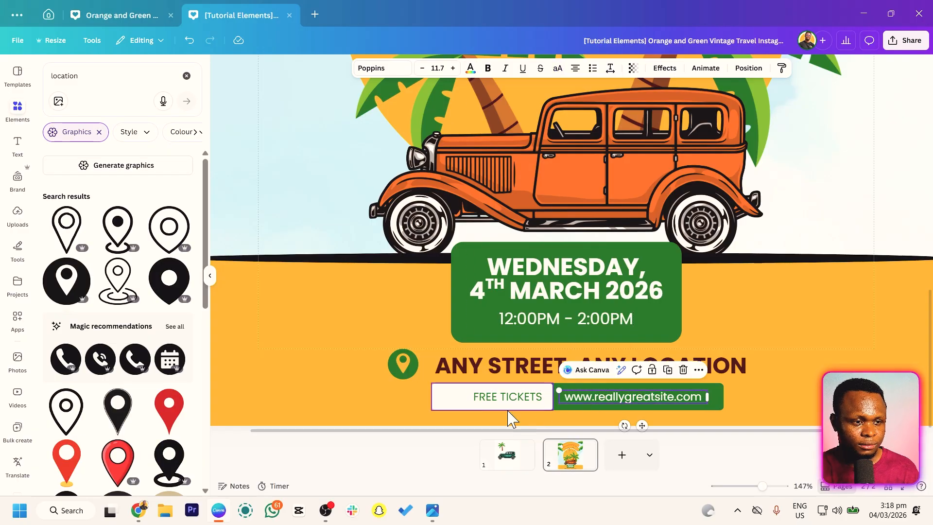
Step: Shorten the outer ends of the off-white and green bars to fit their texts with even padding
left_click(457, 407)
left_click_drag(432, 396, 462, 396)
left_click(720, 404)
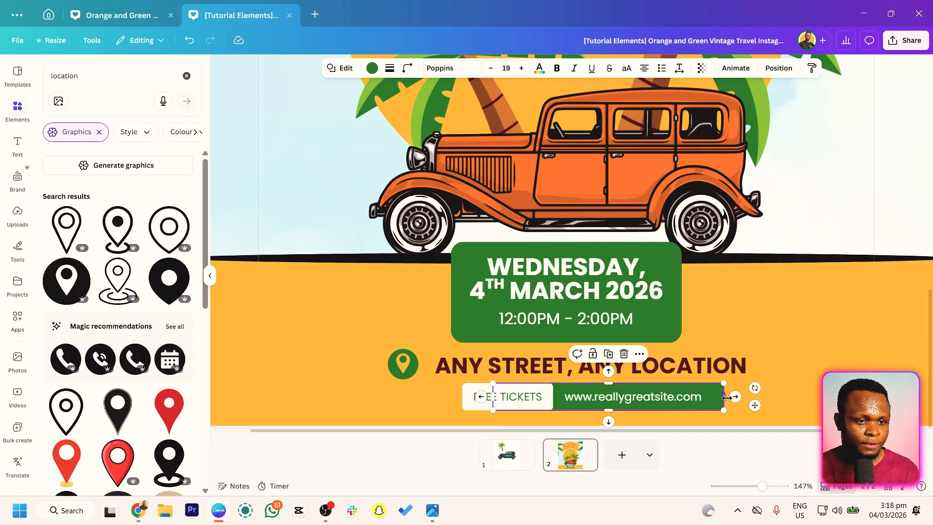
left_click_drag(724, 397, 713, 402)
left_click(673, 397)
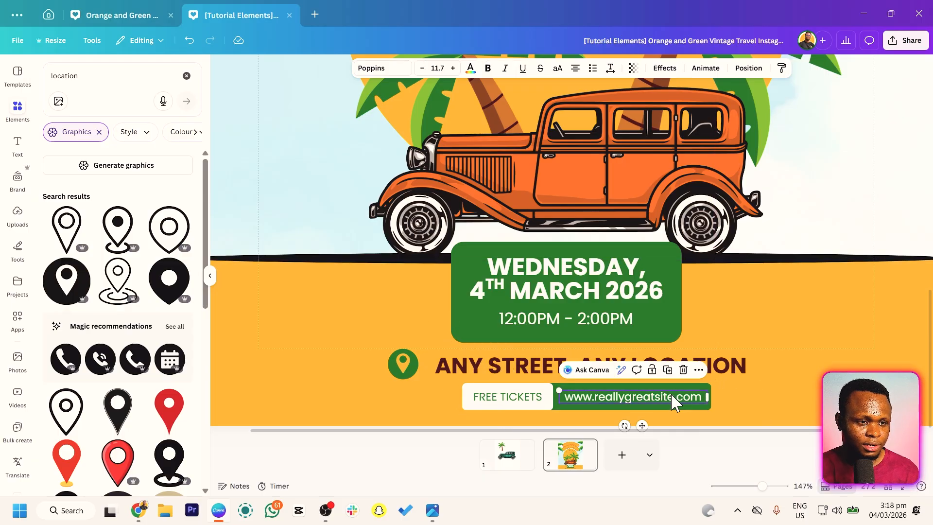
Step: Lock the orange ground shape and centre the two bars with their texts horizontally on the page
left_click(425, 407)
scroll(426, 408, "down", 4)
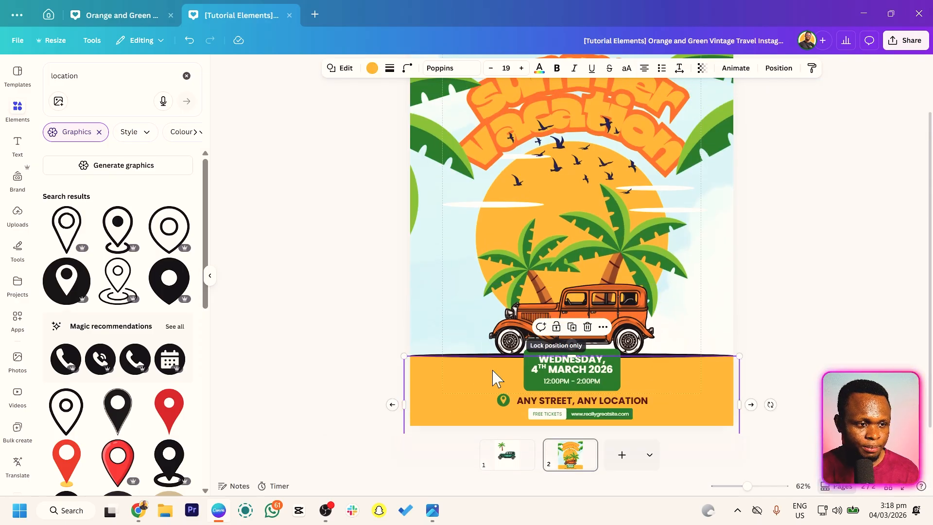
left_click(573, 328)
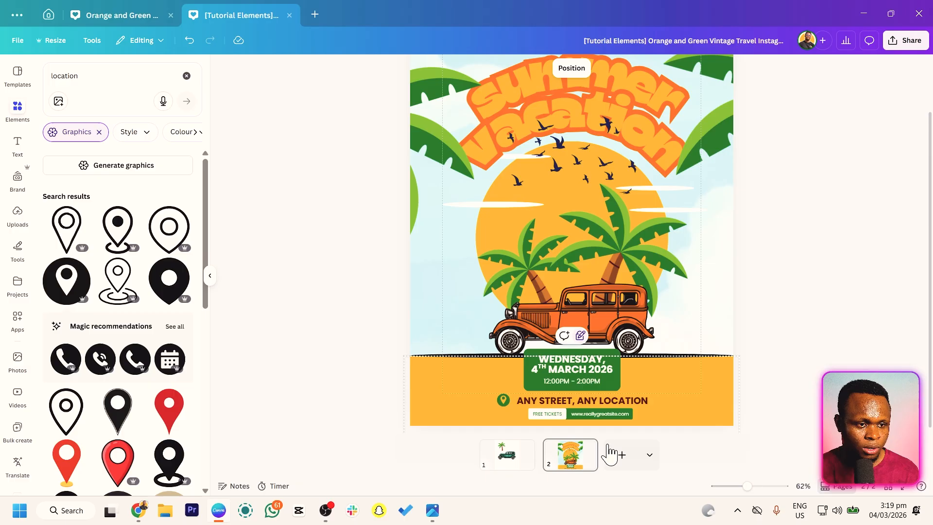
left_click(578, 416)
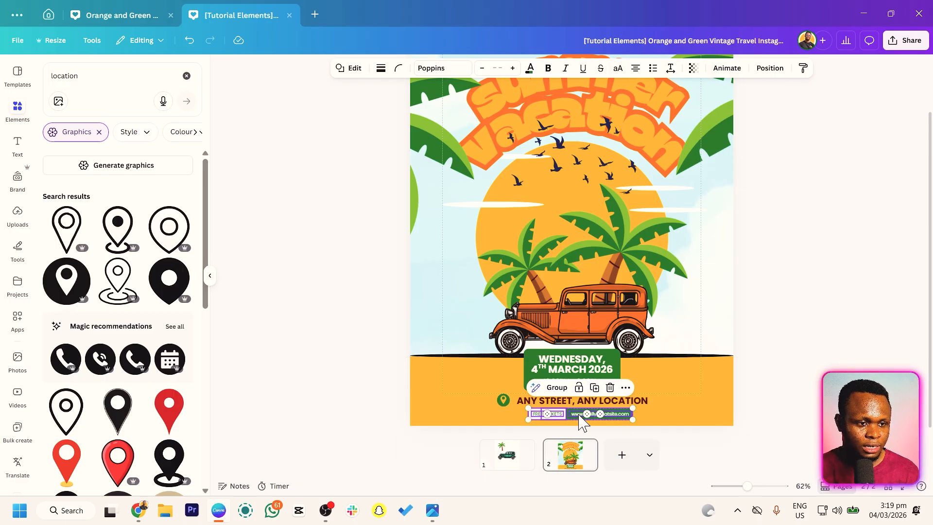
left_click_drag(572, 420, 561, 414)
Step: Move all unlocked elements up slightly together, and unlock the orange ground shape and raise it to meet the black ground line
scroll(627, 277, "down", 3)
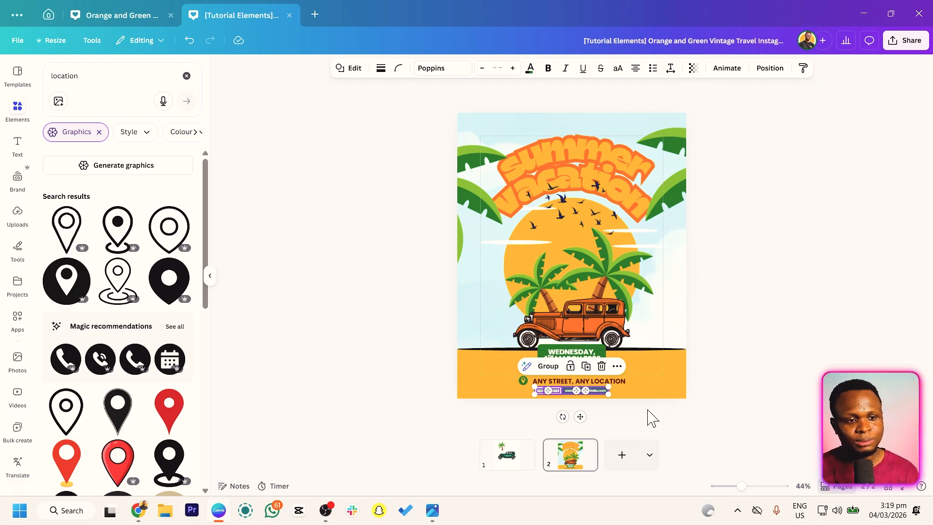
left_click_drag(409, 115, 783, 391)
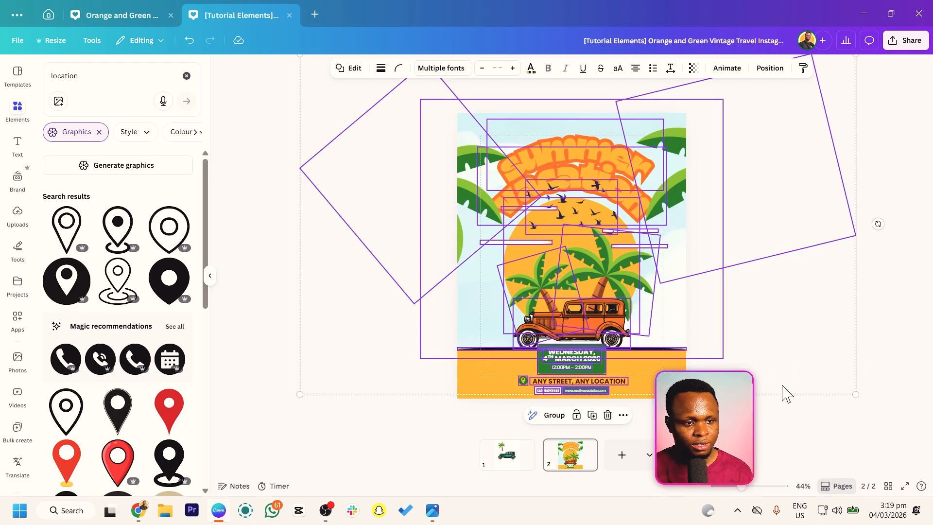
left_click_drag(669, 328, 668, 315)
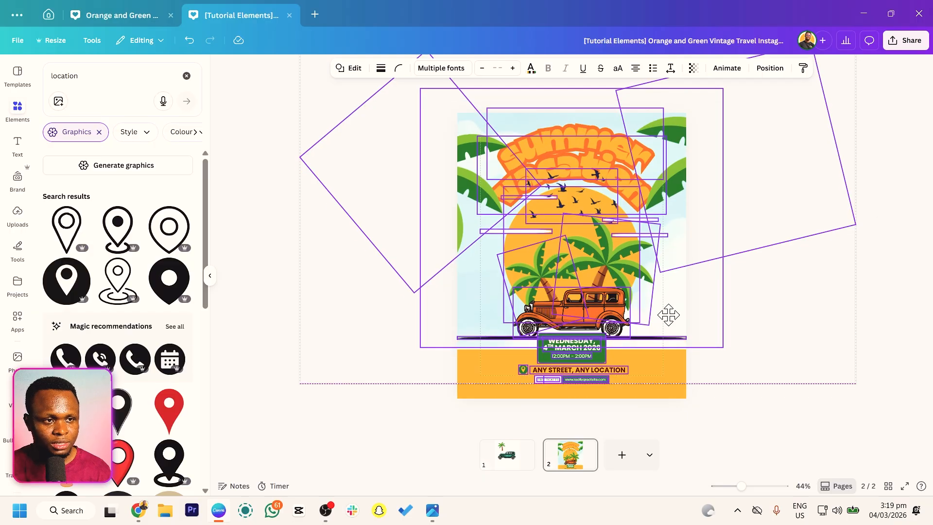
left_click(783, 368)
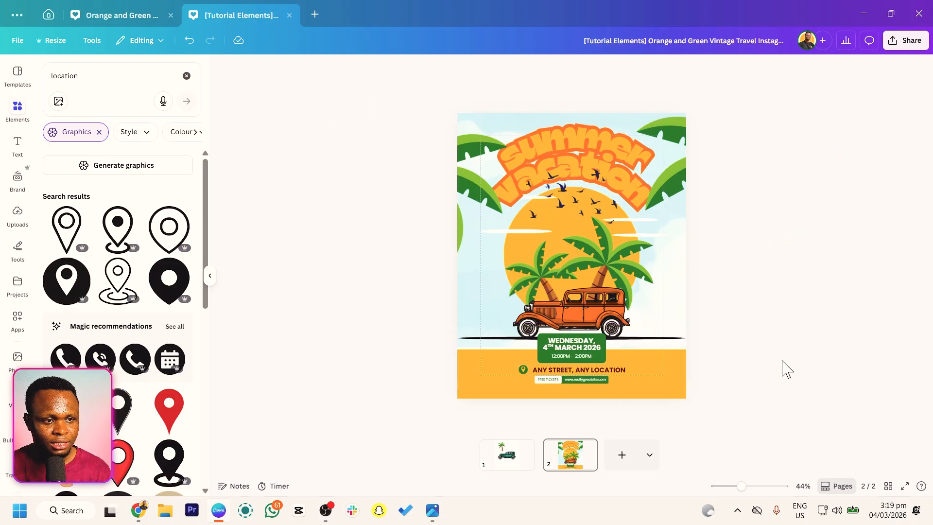
left_click(652, 375)
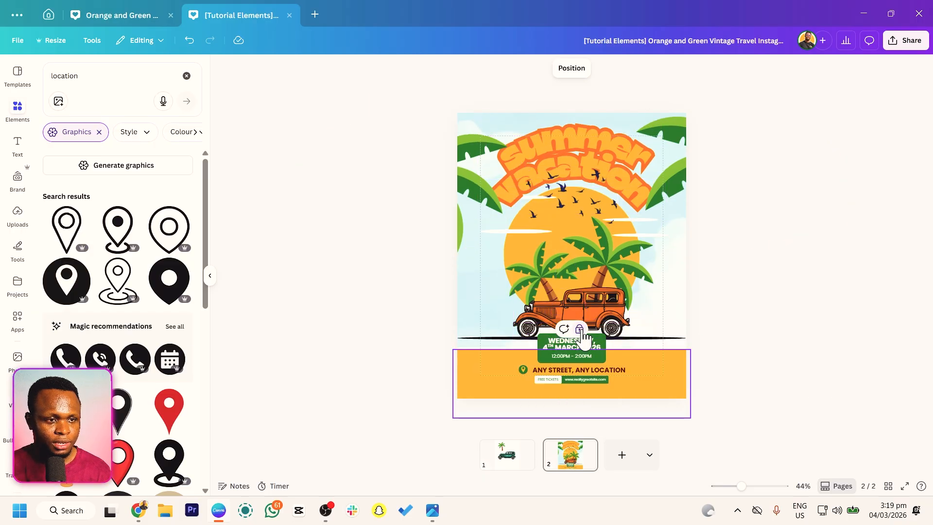
left_click_drag(653, 374, 653, 364)
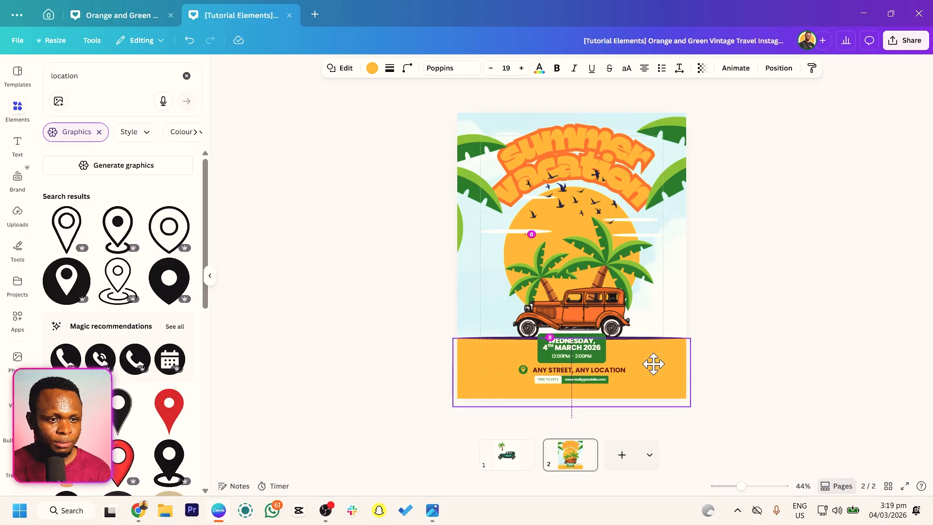
Step: Duplicate the location text below the two bars and remove bold and uppercase from the copy
scroll(642, 396, "up", 5)
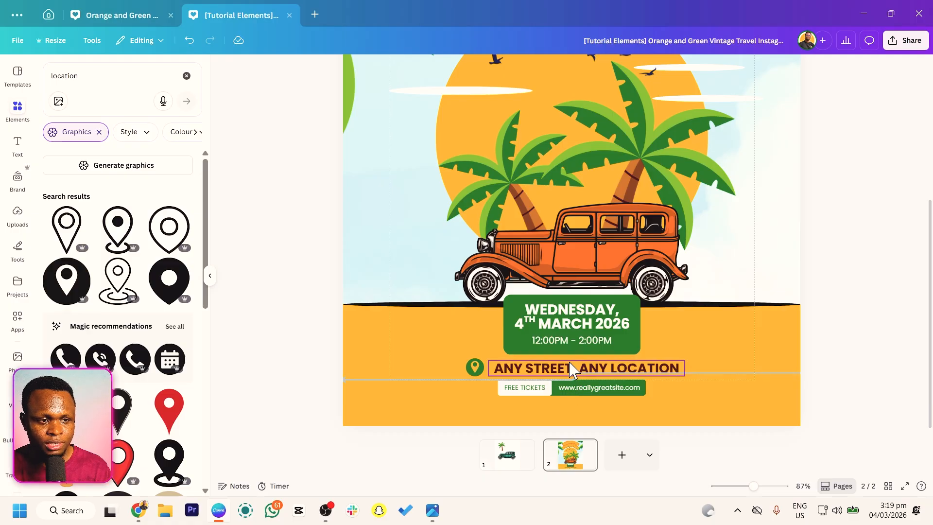
left_click(572, 369)
left_click_drag(572, 370, 540, 403)
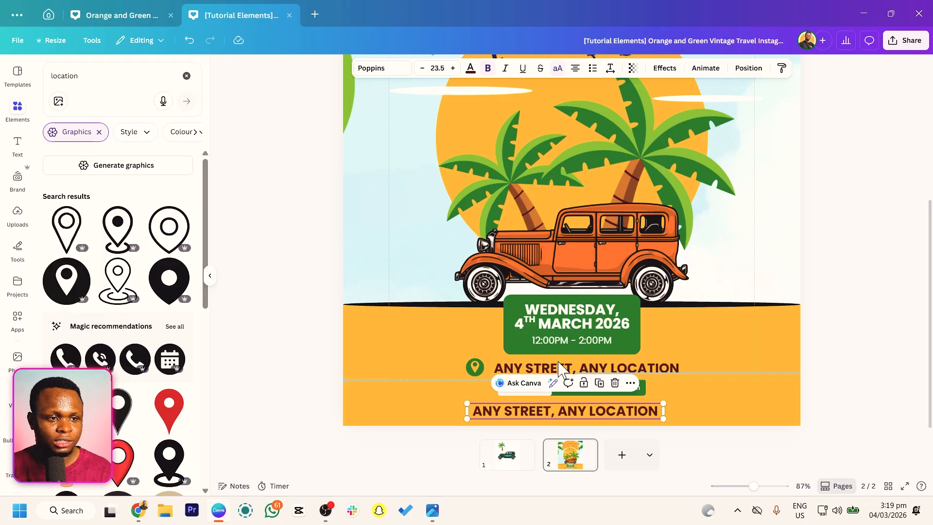
left_click(486, 69)
left_click(557, 68)
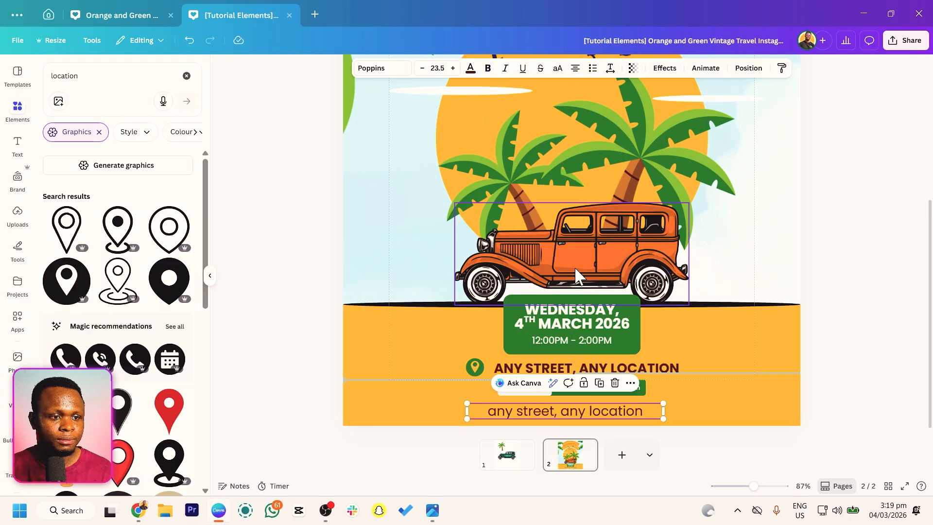
Step: Replace the copied text's wording with "More activities to be enjoyed when you join us"
double_click(574, 412)
type("Mo")
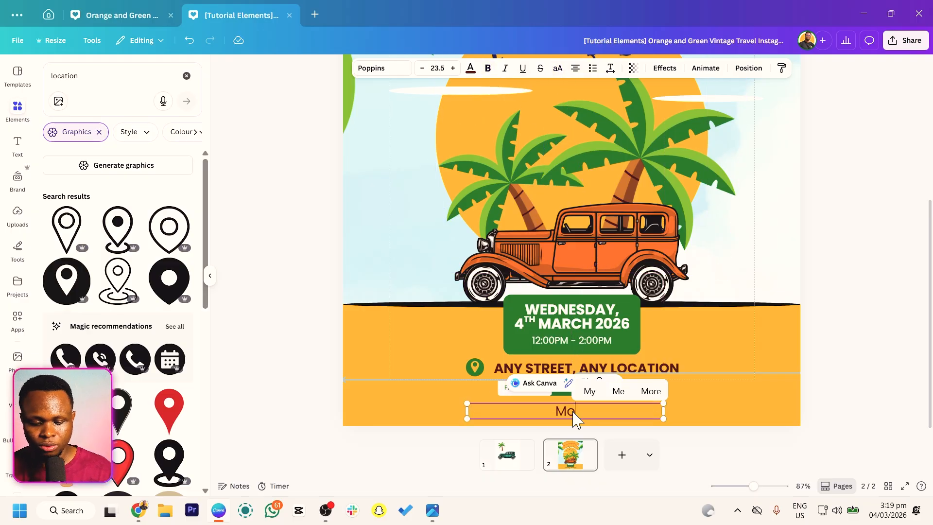
type("re acti")
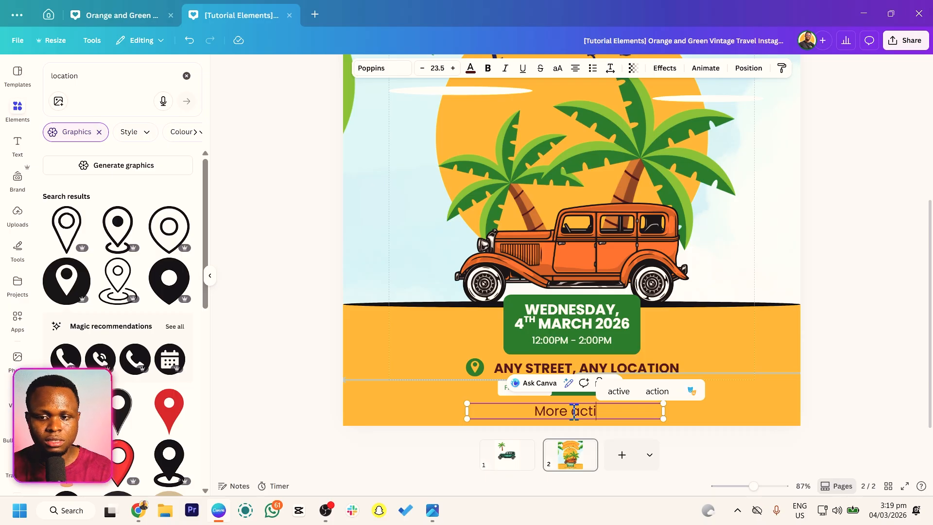
type("vities to be enjoyed when ")
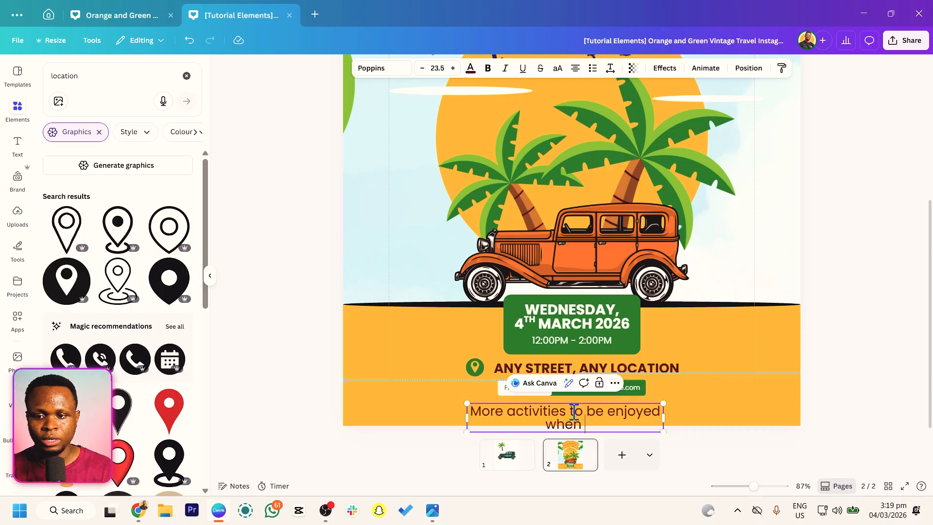
type("you join ys")
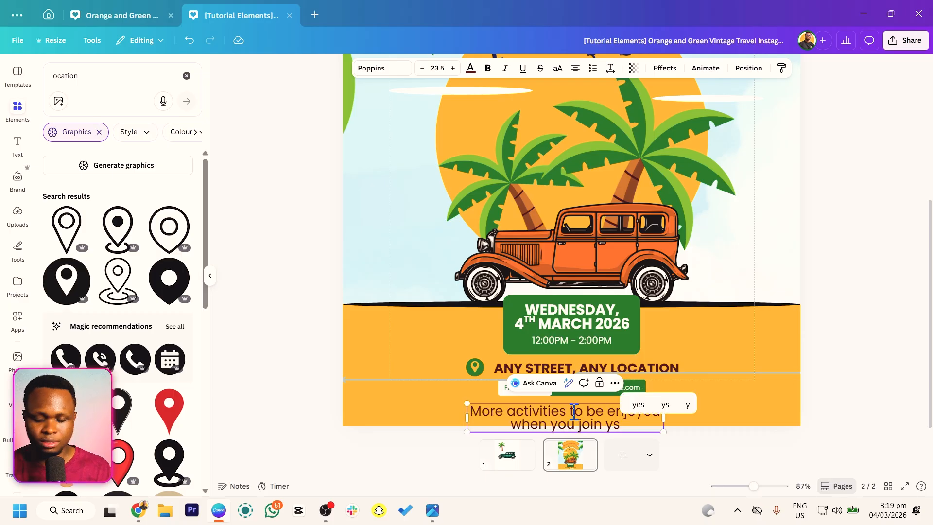
key("BackSpace")
key("BackSpace")
type("us")
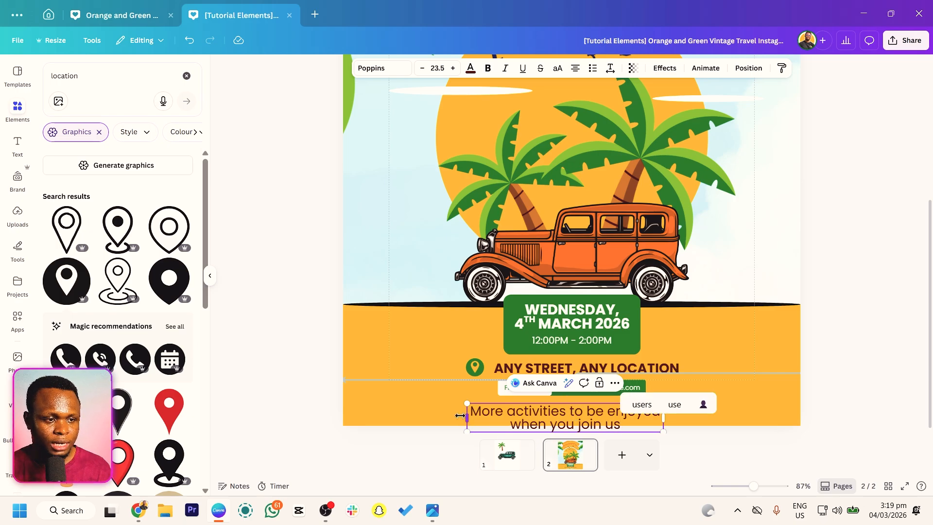
Step: Shrink the activities line to size 12.8 on a single line, centre it horizontally on the page and move it slightly up
mouse_move(463, 415)
left_mouse_down()
mouse_move(406, 417)
mouse_move(479, 413)
left_mouse_up()
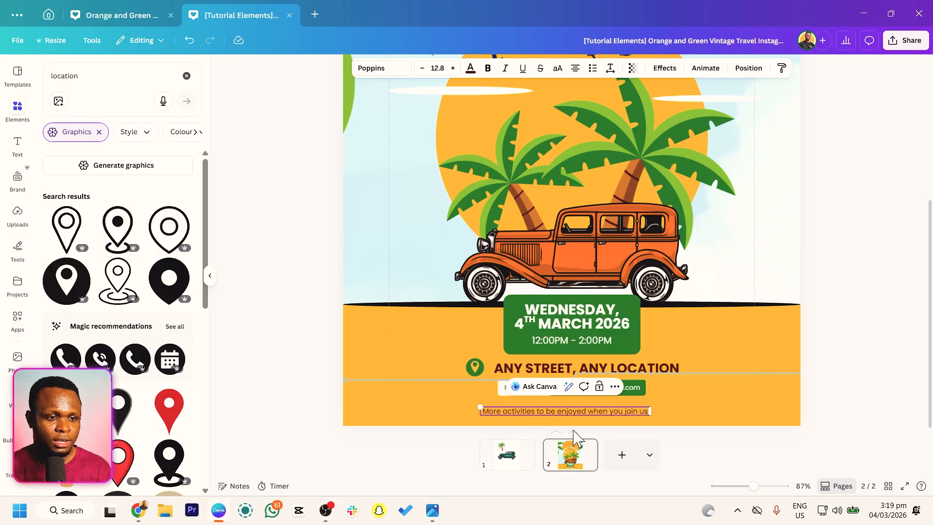
left_click(748, 68)
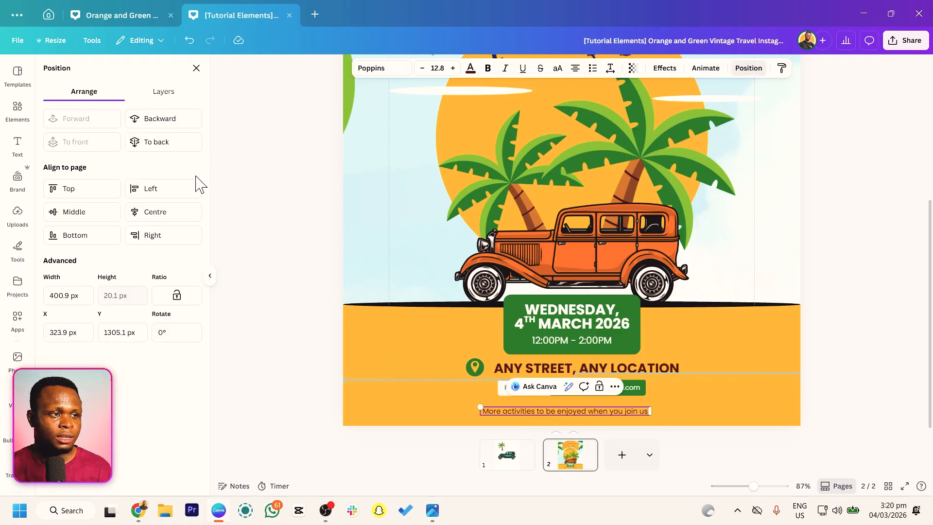
left_click(185, 216)
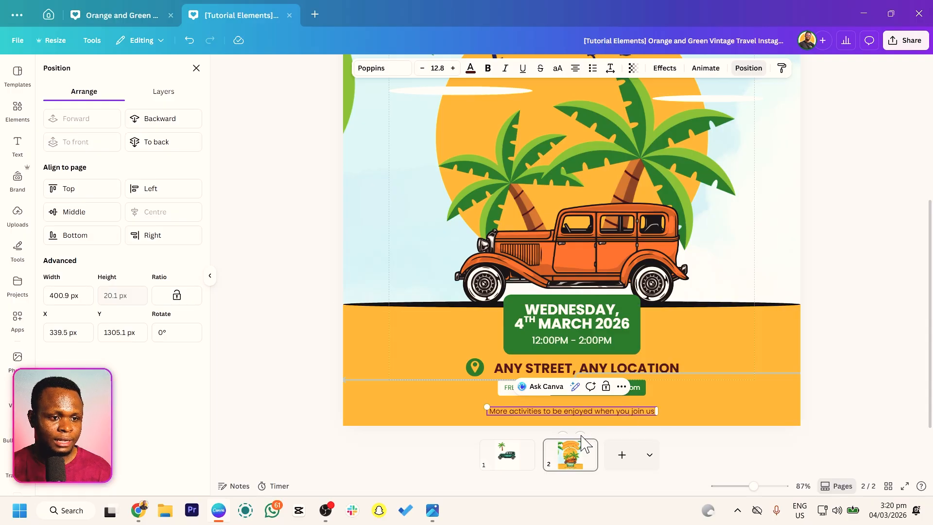
left_click_drag(580, 431, 578, 428)
left_click(181, 209)
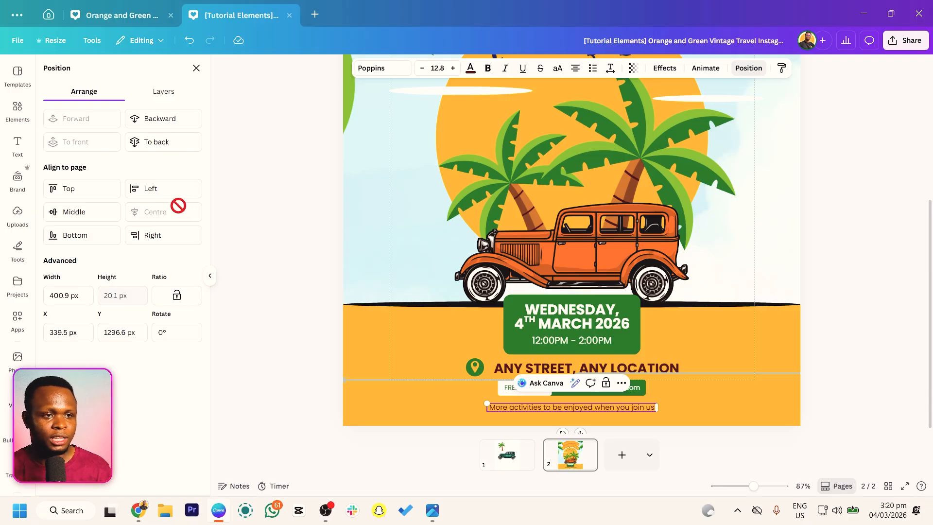
key("ctrl+alt+0")
left_click(350, 249)
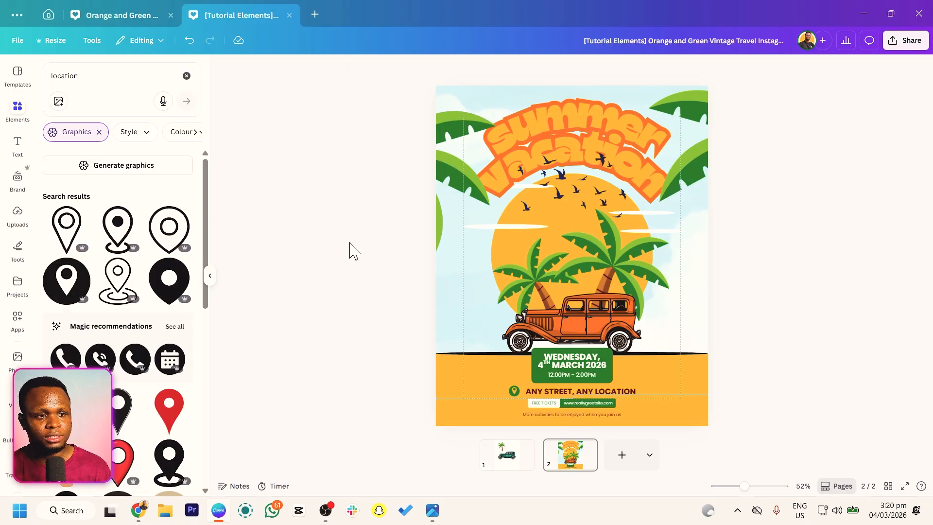